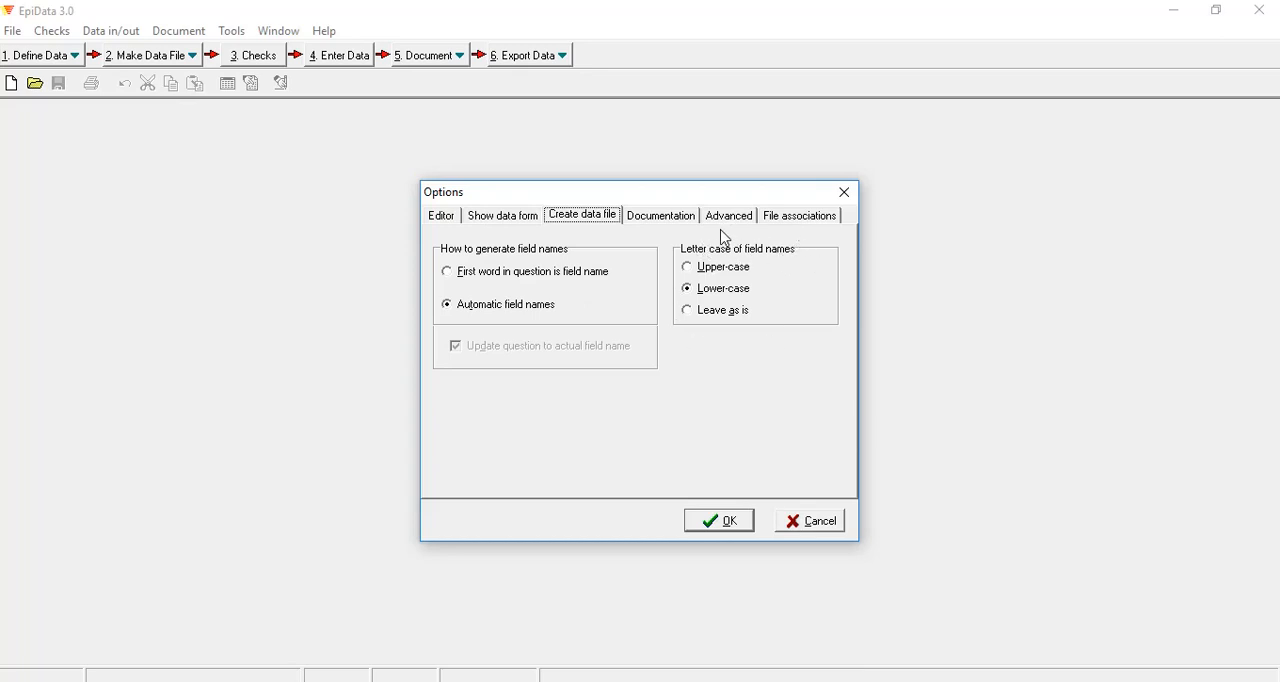
Step: Set the letter case of field names to lower-case in the data file creation options and accept them
left_click(716, 293)
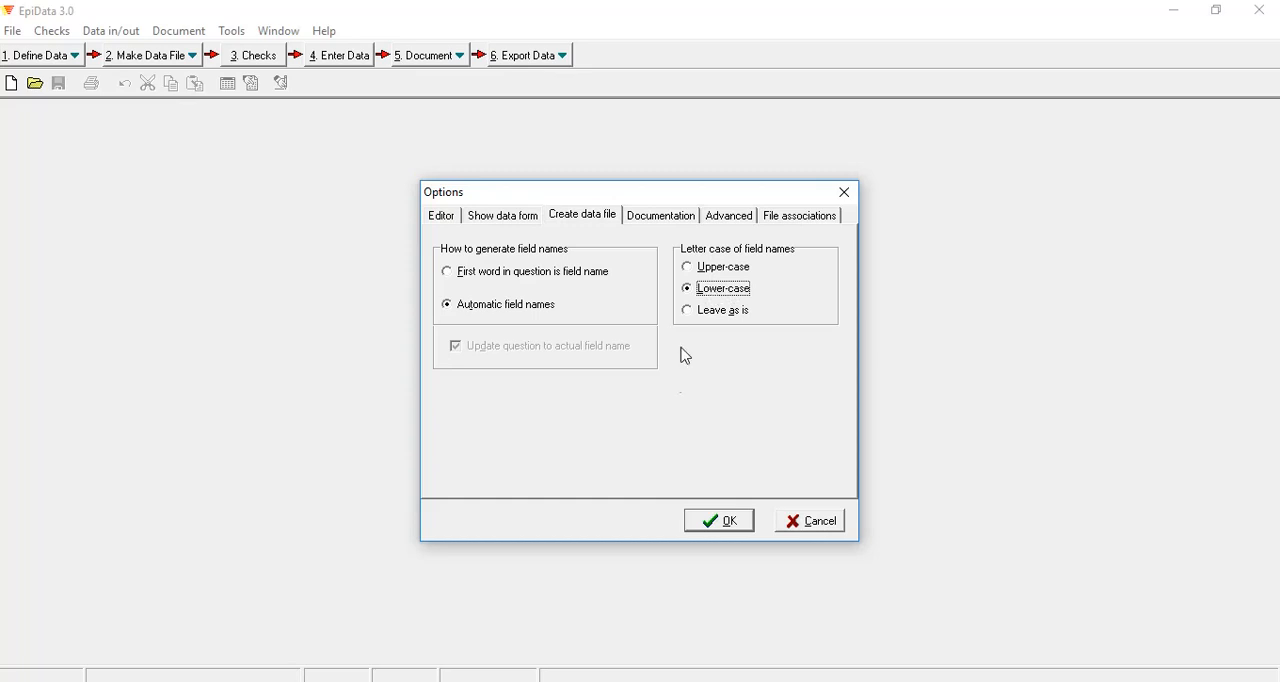
left_click(716, 530)
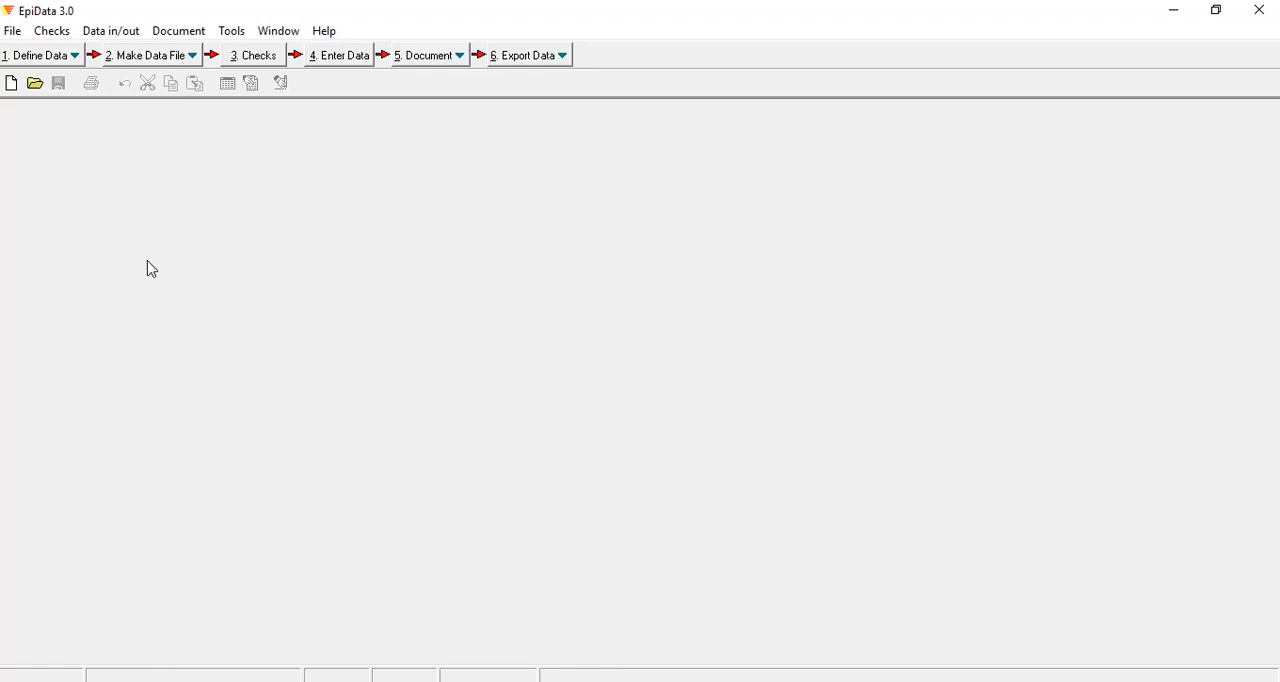
Step: Create a new blank .QES file and restore the window down beside the Word questionnaire
left_click(31, 60)
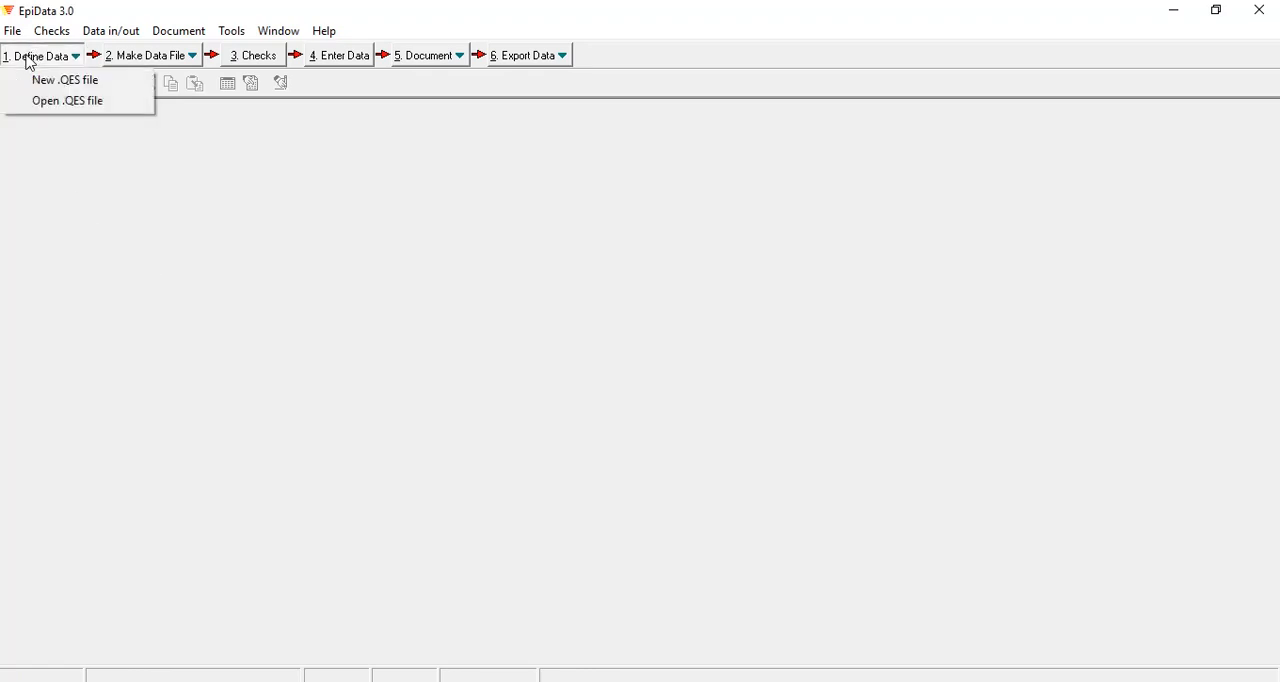
left_click(62, 80)
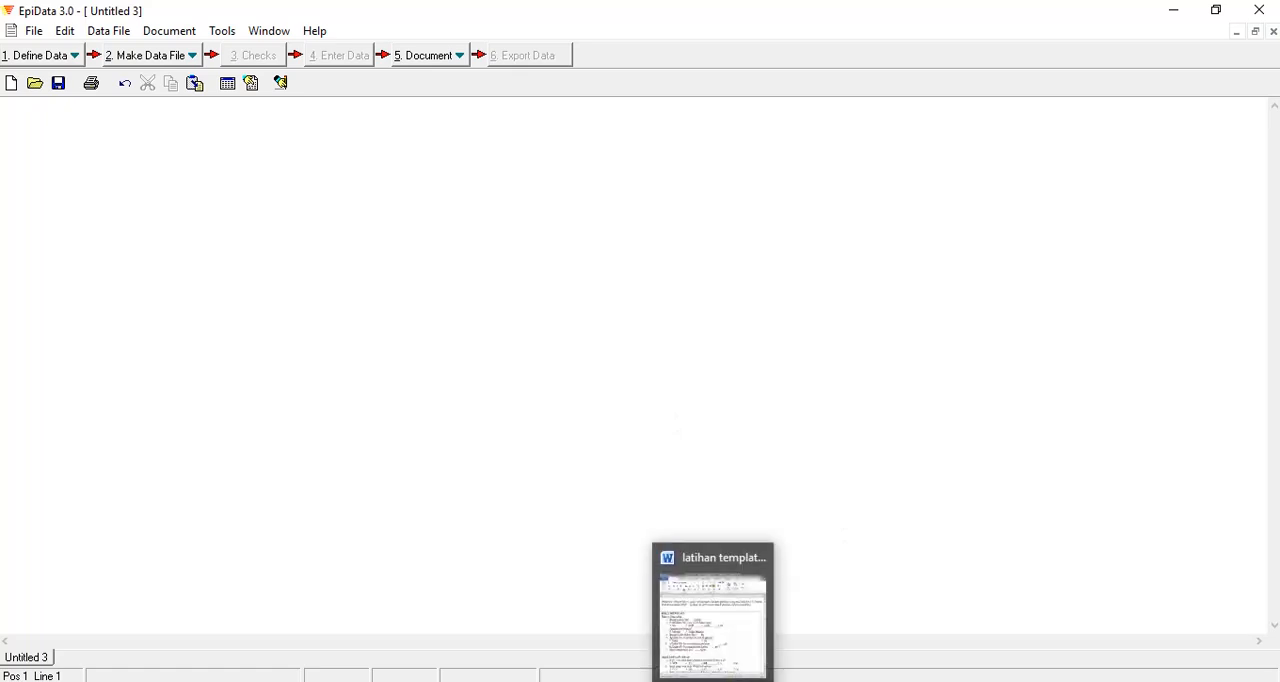
left_click(1211, 18)
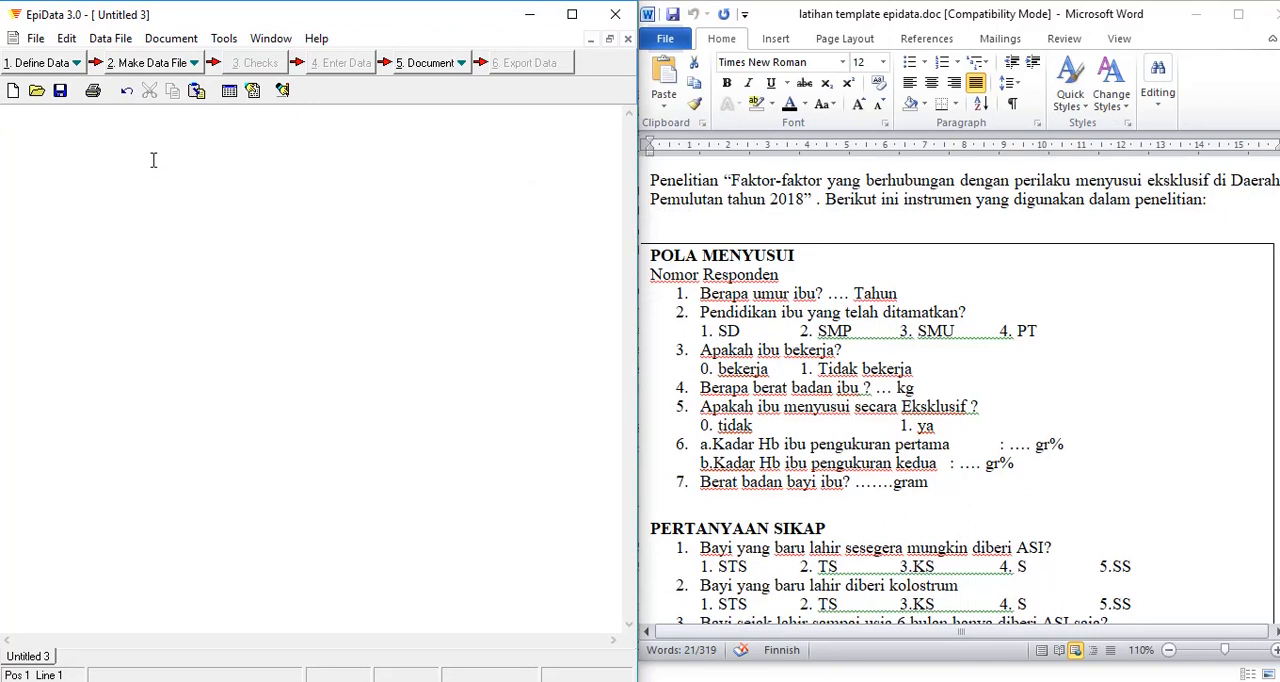
Step: Enter the title "PENELITIAN FAKTOR-FAKTOR YANG BERHUBUNGAN PERILAKU MENYUSUI ASI EKSKLUASIF" on line 2, followed by an empty line
key("Return")
key("Caps_Lock")
type("PENELITIAN FAKTOR-FAKTOR YANG BERHUBUNGAN PERILAKU MENYSUI")
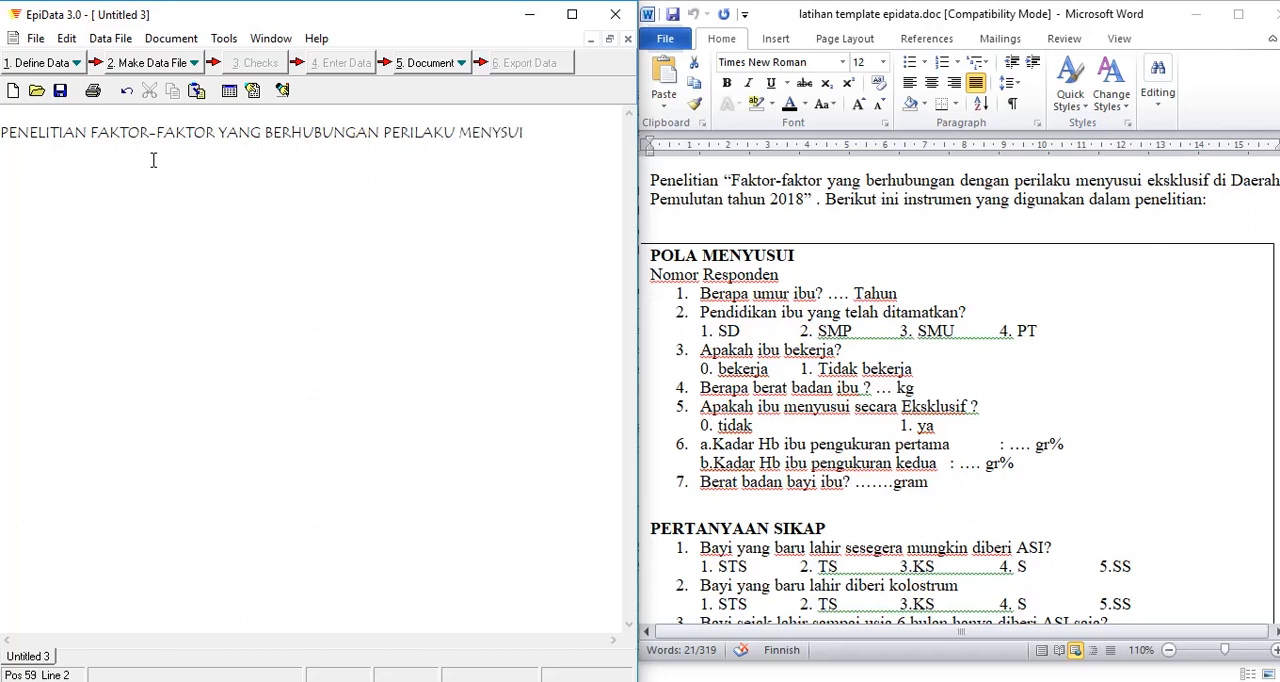
key("BackSpace")
key("BackSpace")
key("BackSpace")
type("USUI ASI EKSKL")
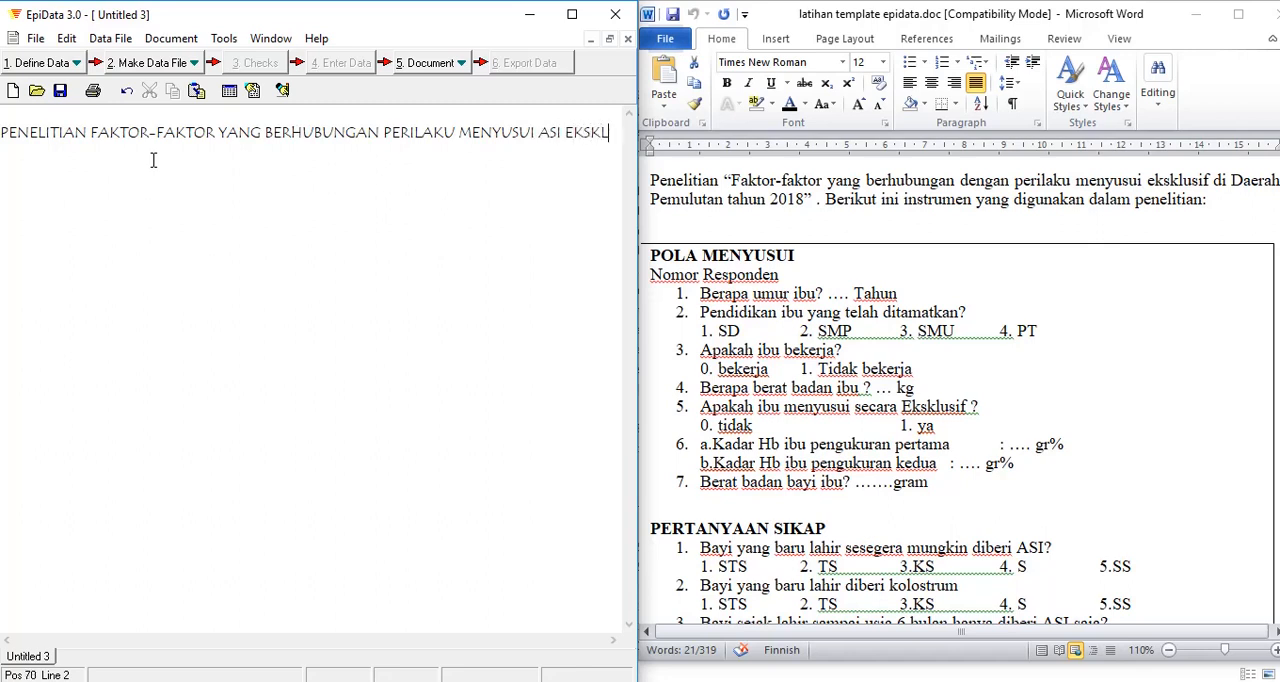
type("UASIF")
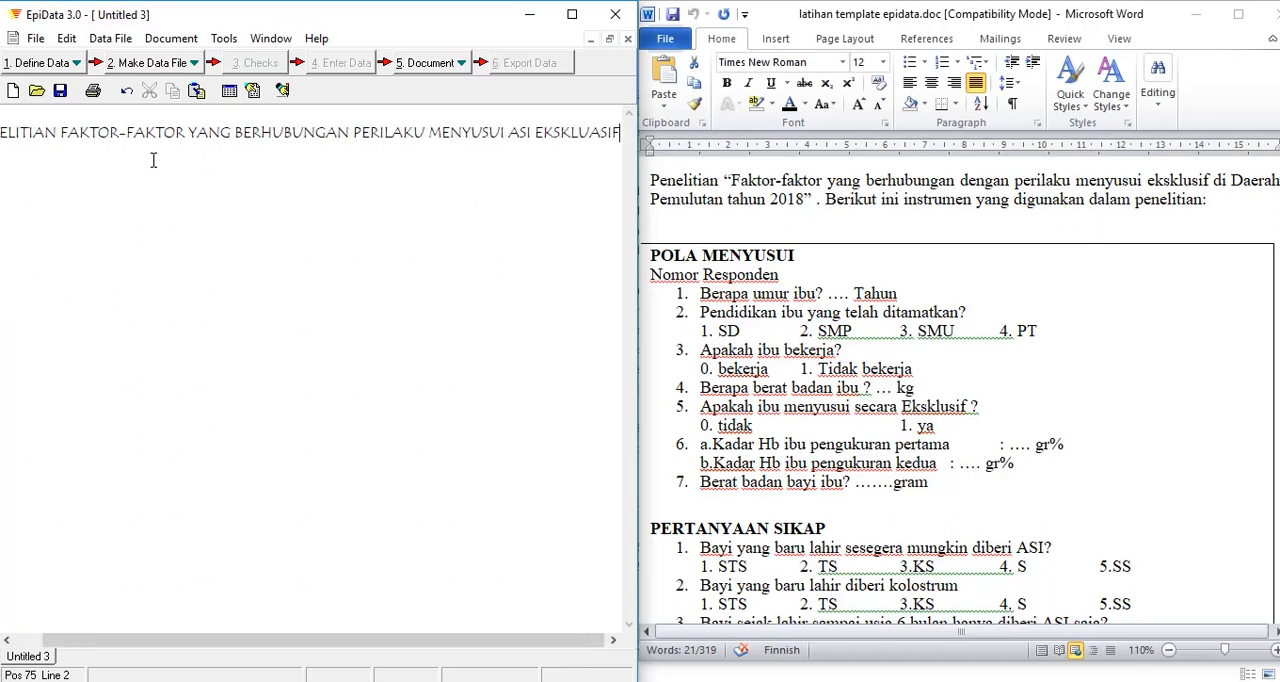
key("Return")
Step: Add the section heading "POLA MENYUSUI" on line 4, leaving a blank line below it
key("Return")
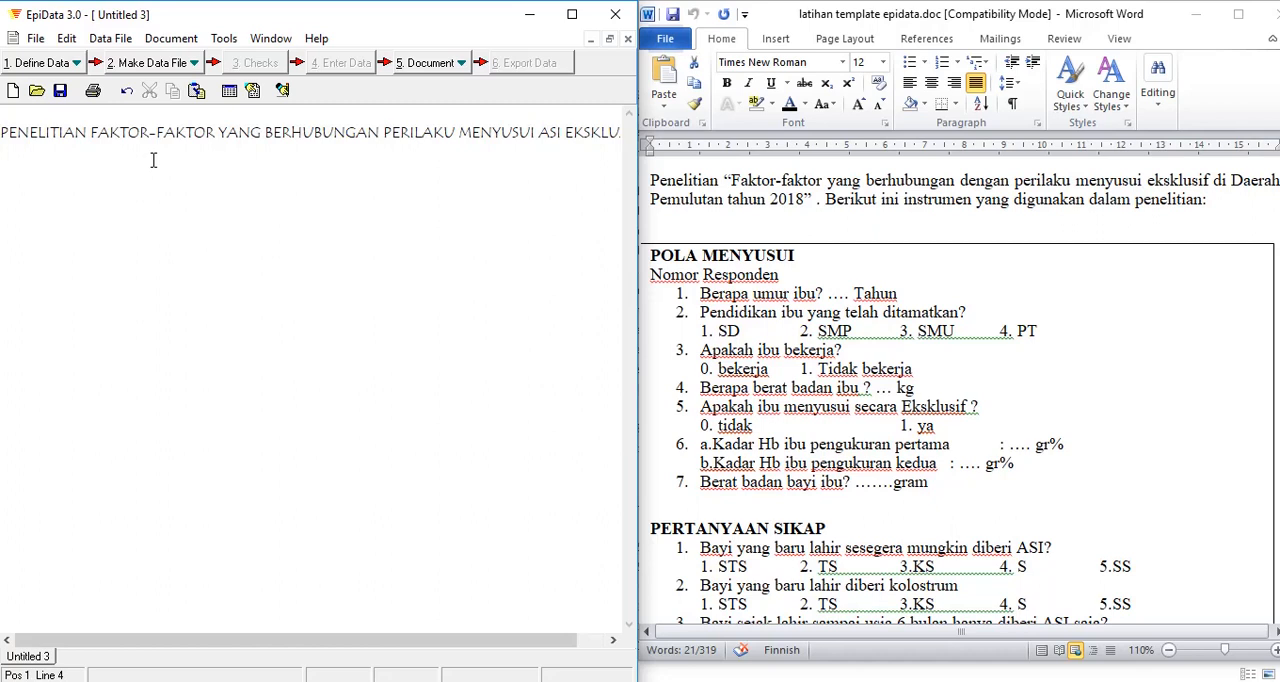
type("POLA MENYUSUI")
key("Return")
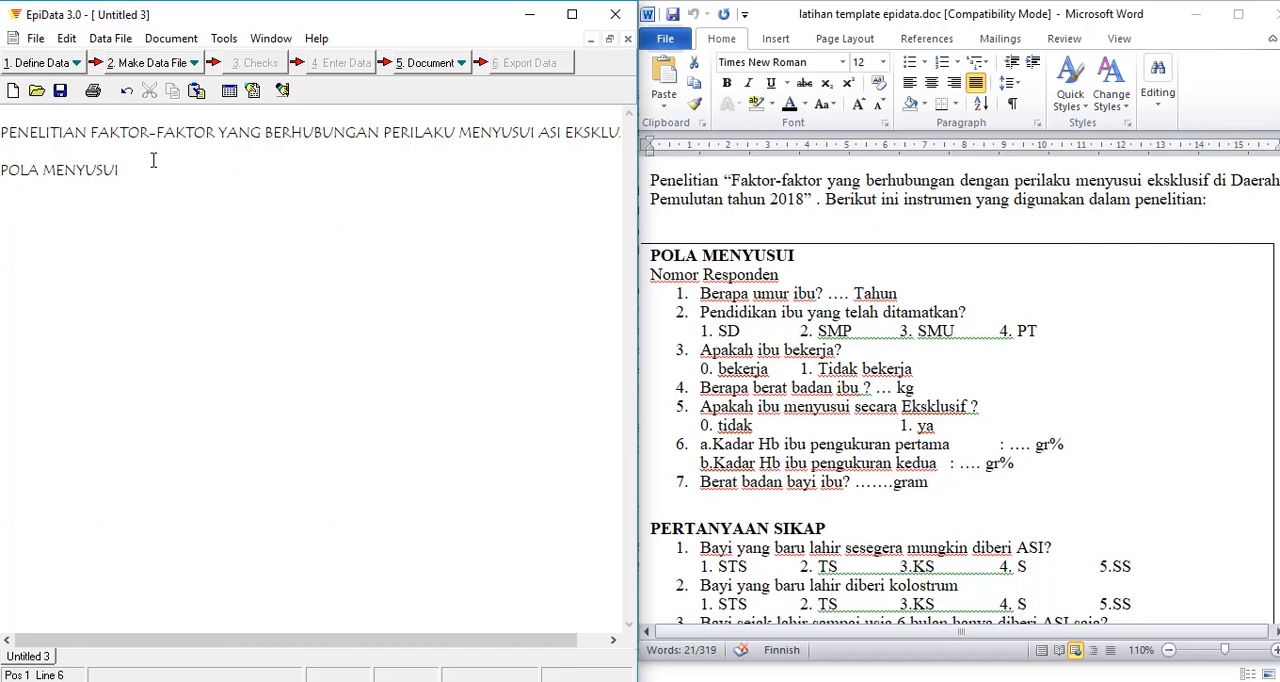
Step: Add the entry "Nomor Responden : ##" with a two-digit numeric field under the POLA MENYUSUI heading
type("N")
key("Caps_Lock")
type("omor")
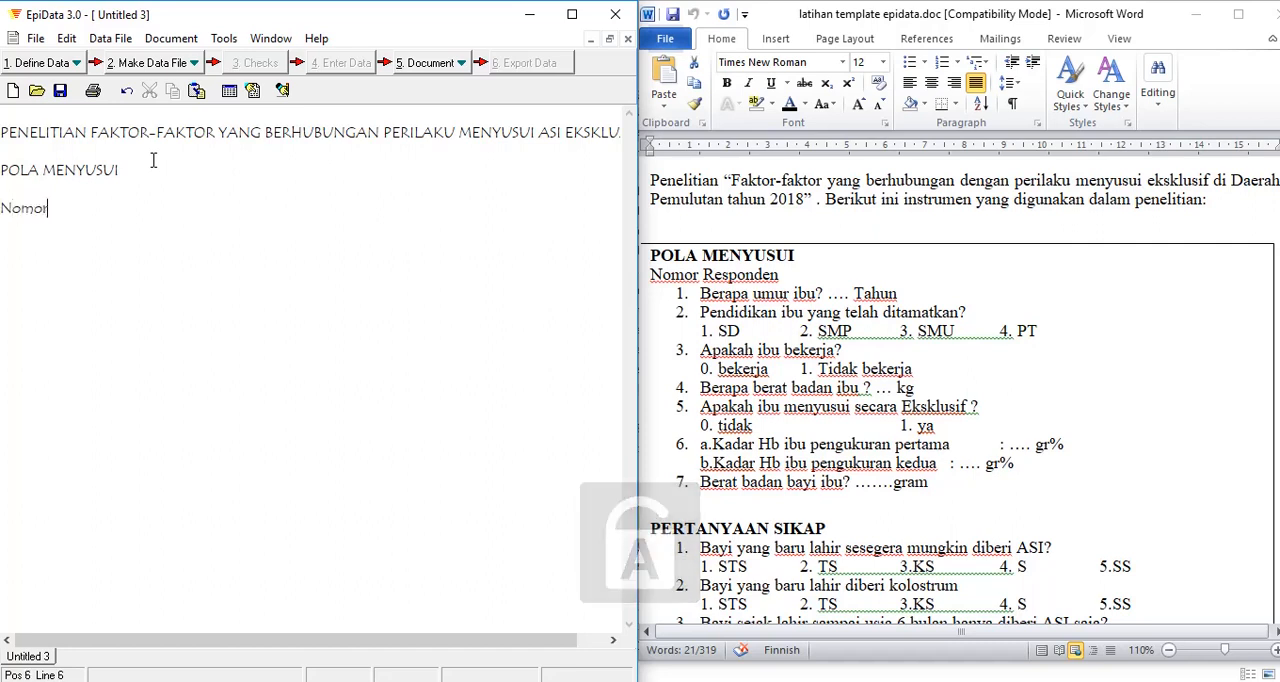
key("Caps_Lock")
type("R")
key("Caps_Lock")
type("esponden ")
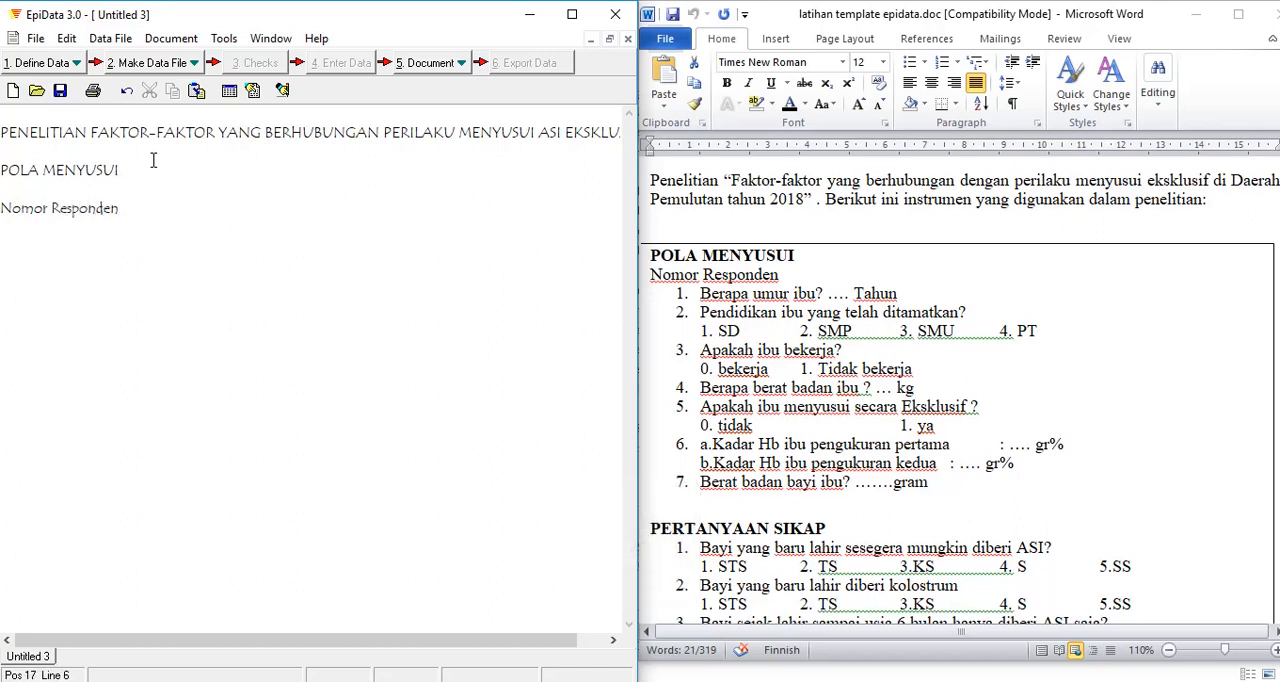
type(":")
type("##")
left_click_drag(130, 210, 156, 211)
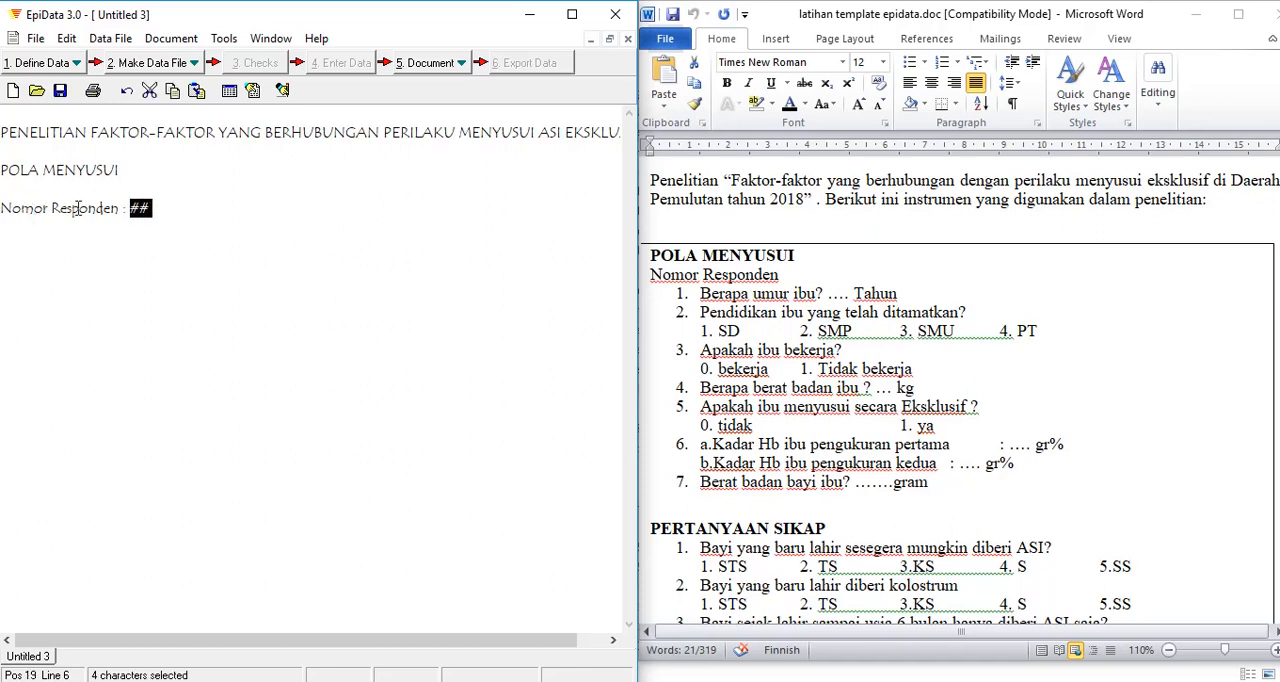
left_click(157, 208)
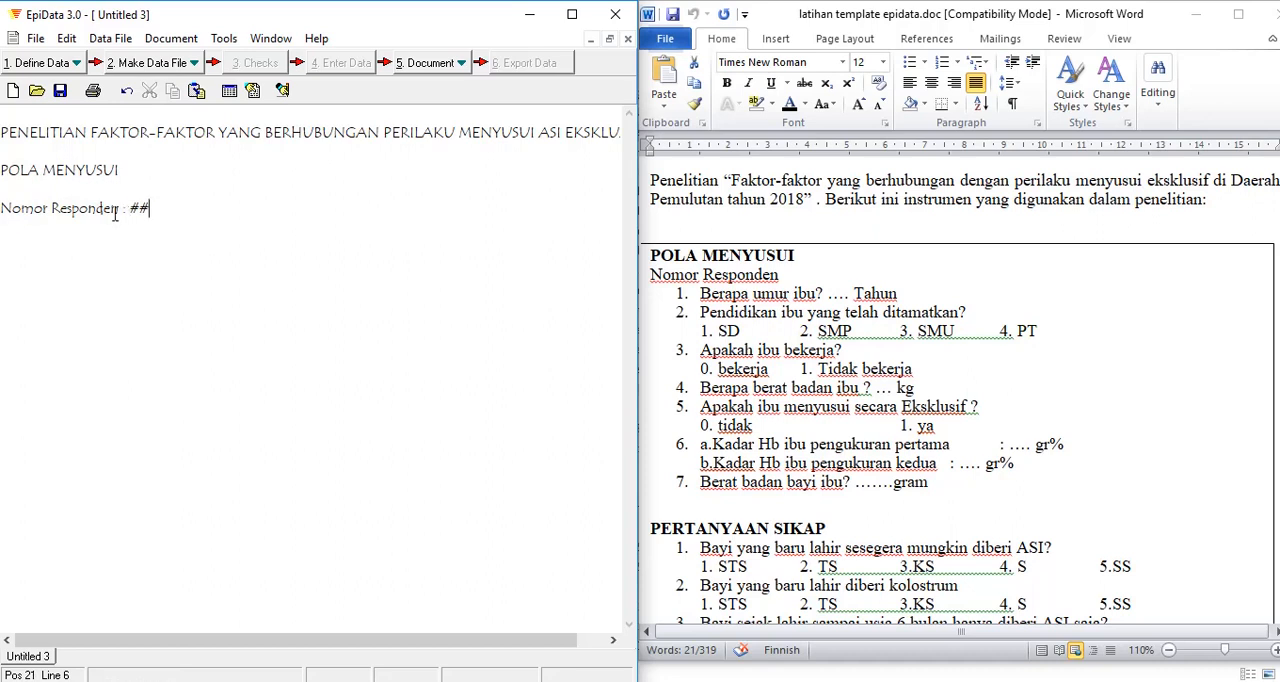
Step: Enclose the word "Nomor" in curly braces to define the respondent number's field name
left_click(3, 209)
type("{")
left_click(50, 230)
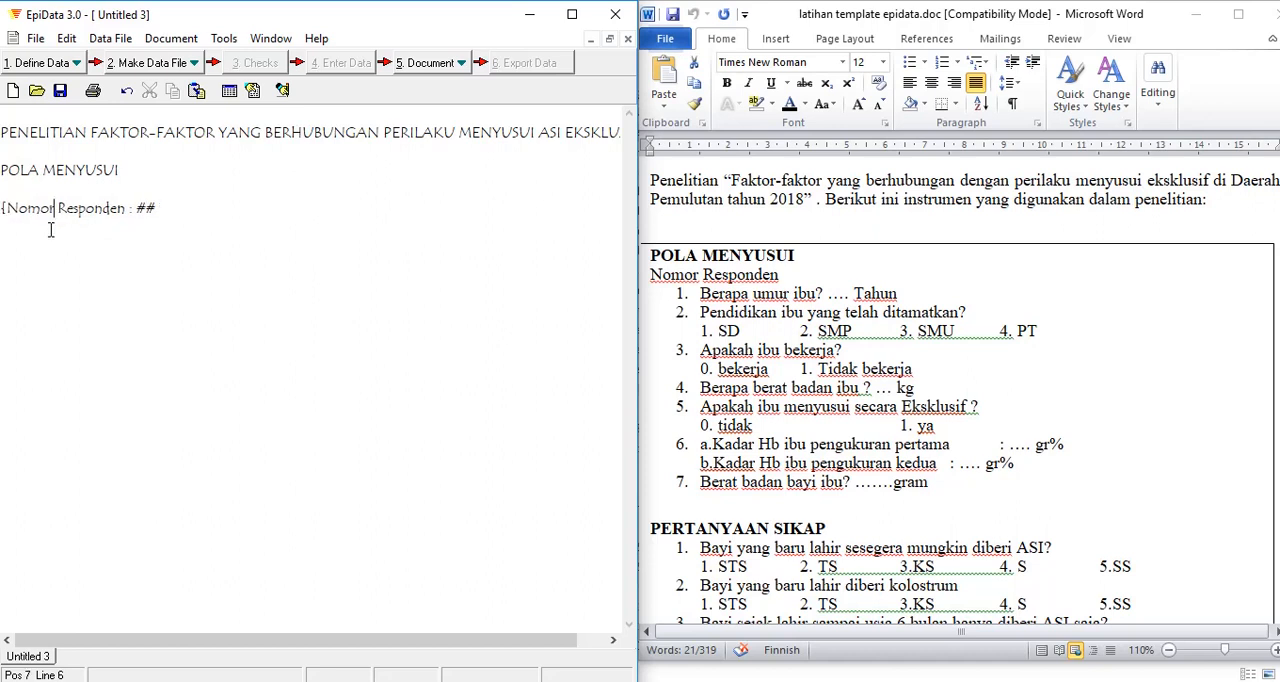
type("}")
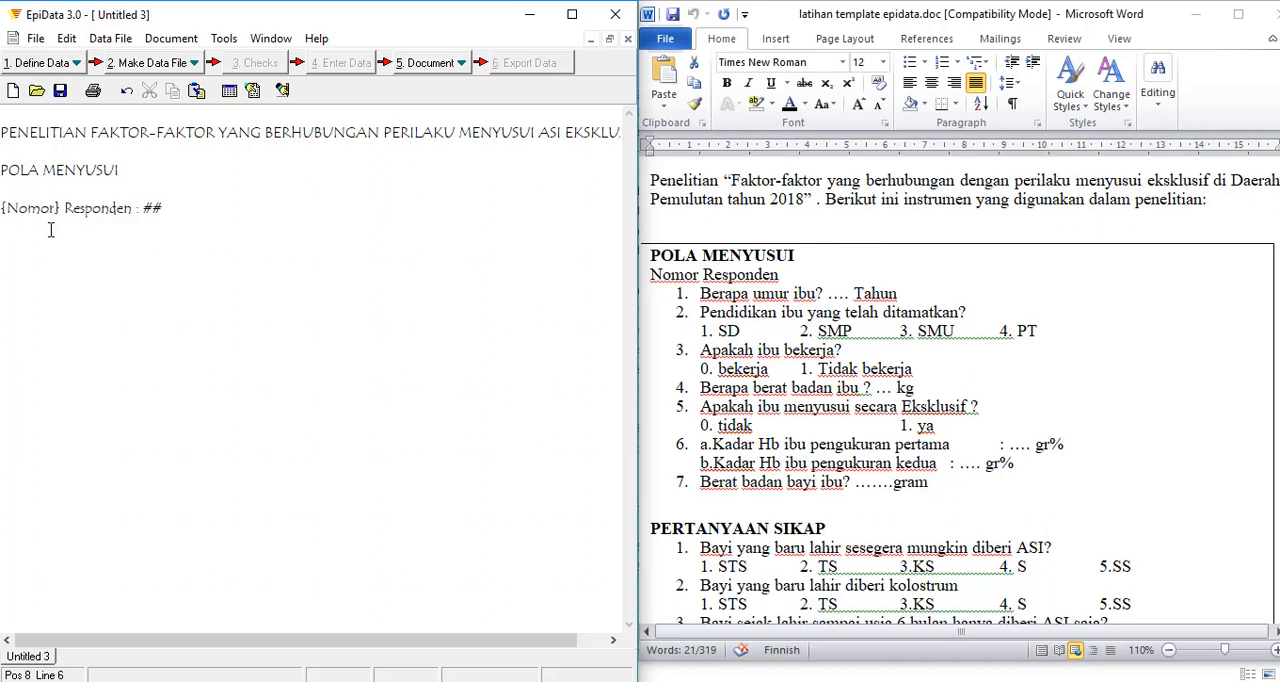
mouse_move(168, 208)
left_mouse_down()
mouse_move(145, 208)
mouse_move(164, 209)
left_mouse_up()
left_click_drag(8, 208, 62, 208)
Step: Add question 1 as "1. Berapa umur ibu ? ## tahun" with a two-digit numeric field on the line below
left_click(176, 208)
key("Return")
type("1.")
type("Berapa")
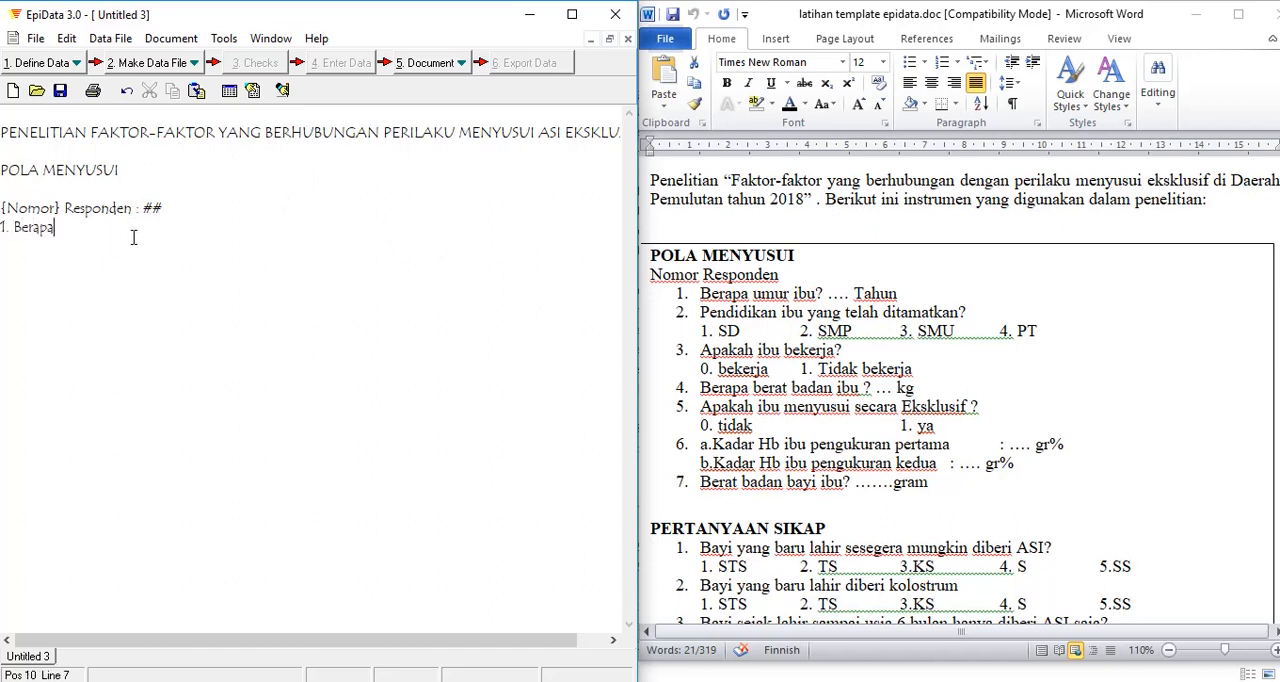
type(" umur ibu ")
type("(")
type("##")
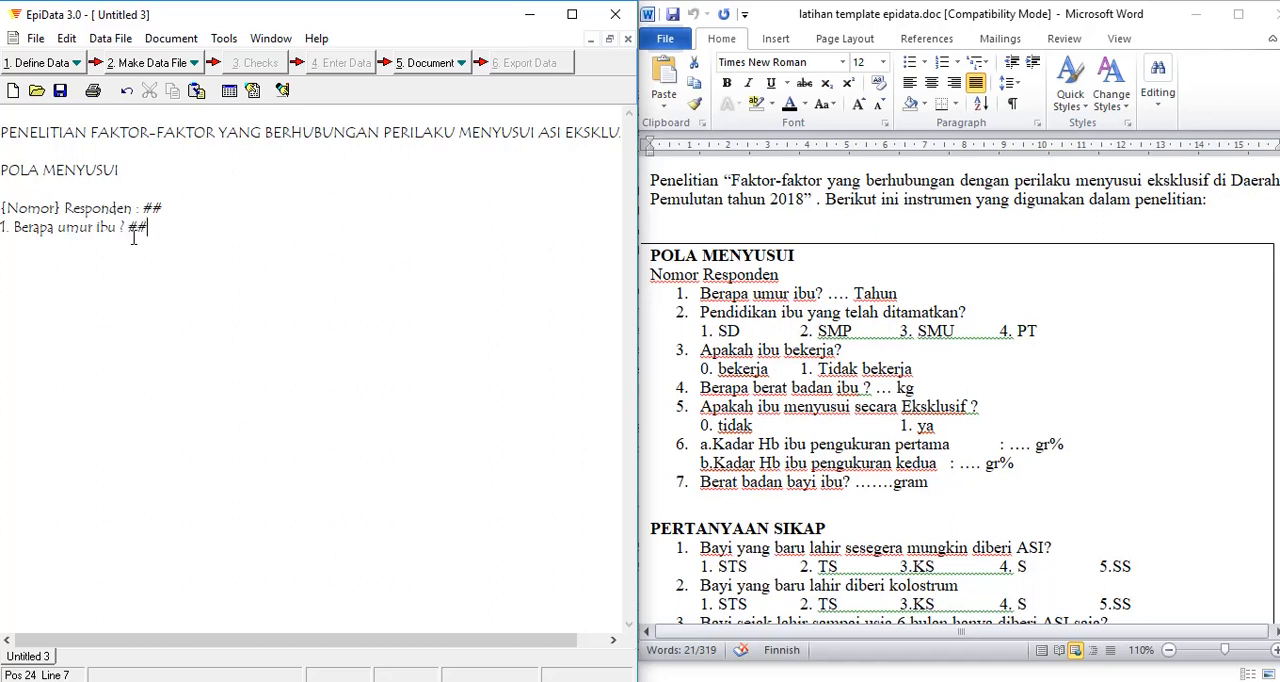
type(" tahun")
Step: Enclose the word "umur" in question 1 in curly braces as the field name
left_click(58, 232)
type("{")
left_click(99, 229)
type("}")
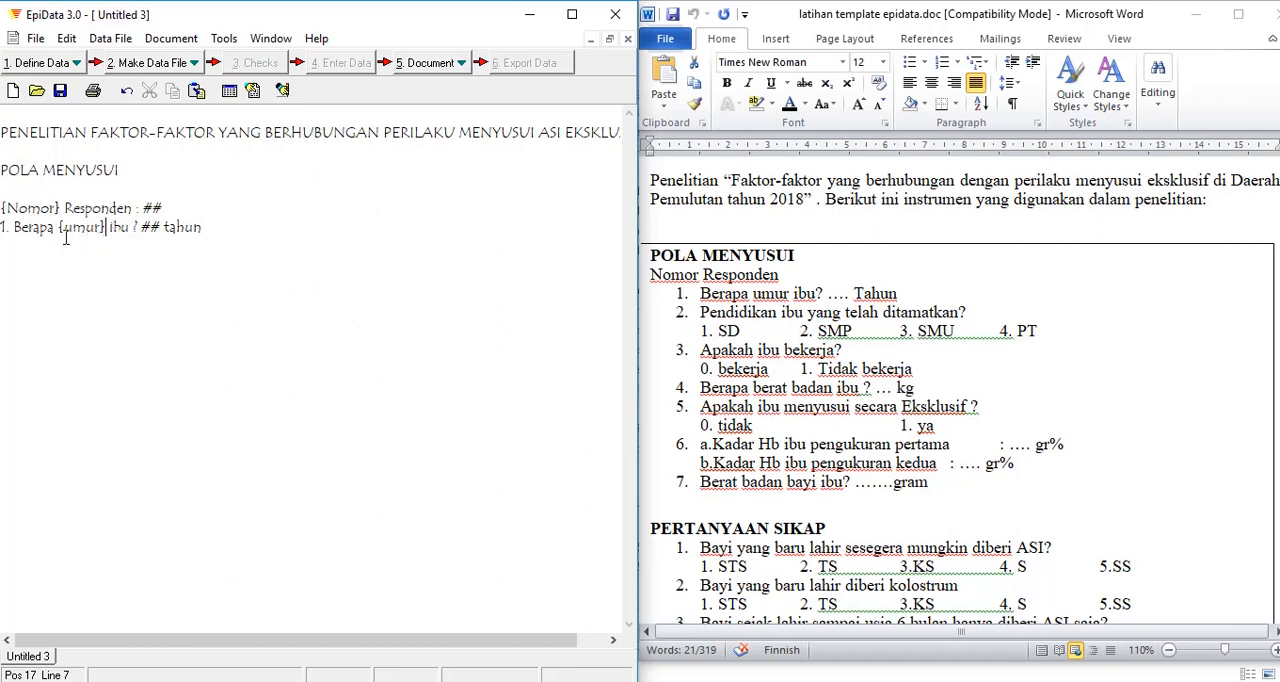
Step: Add question 2 as "2. Dimana alamat responden :" followed by a long underscore text field
left_click(215, 238)
type("2. Dimana ala")
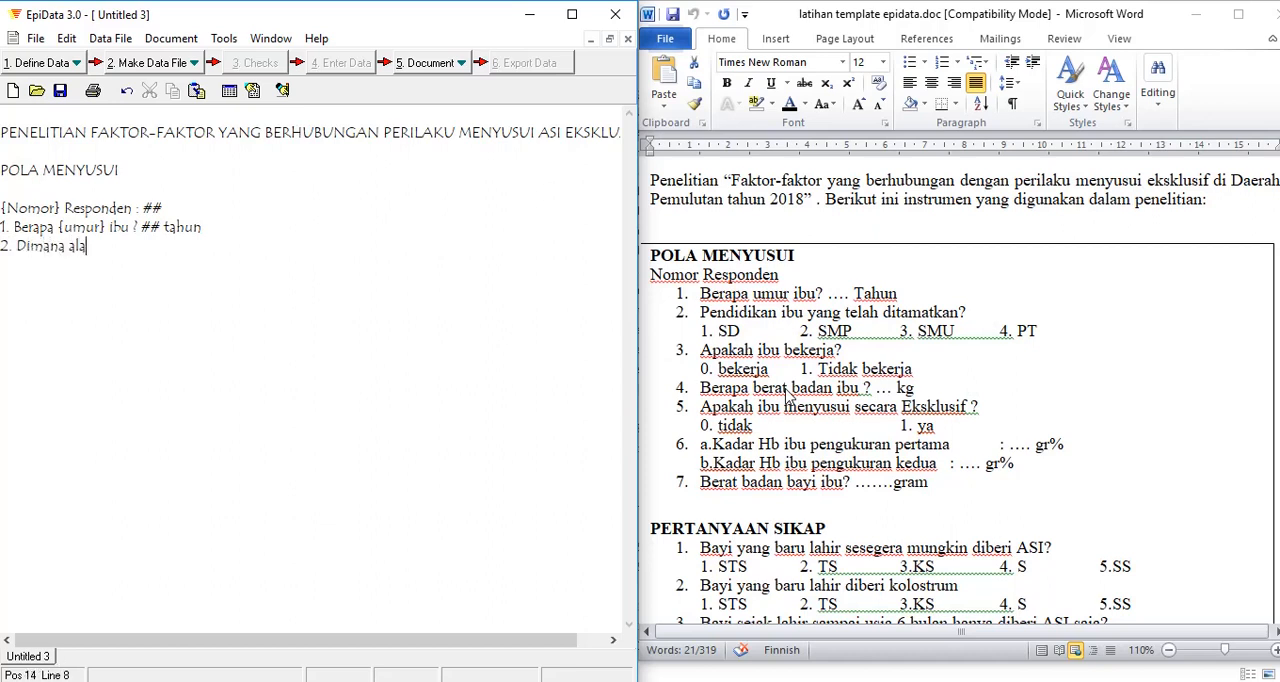
type("mat responde")
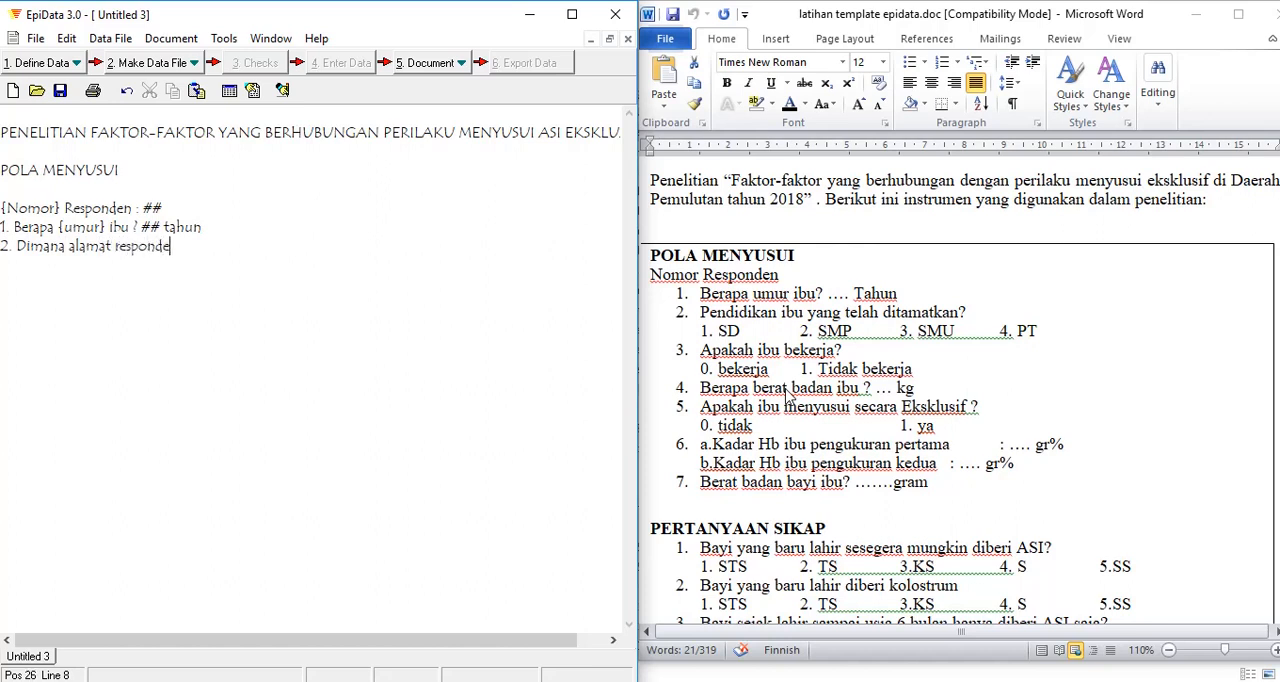
type("n :")
type("_____________________________________")
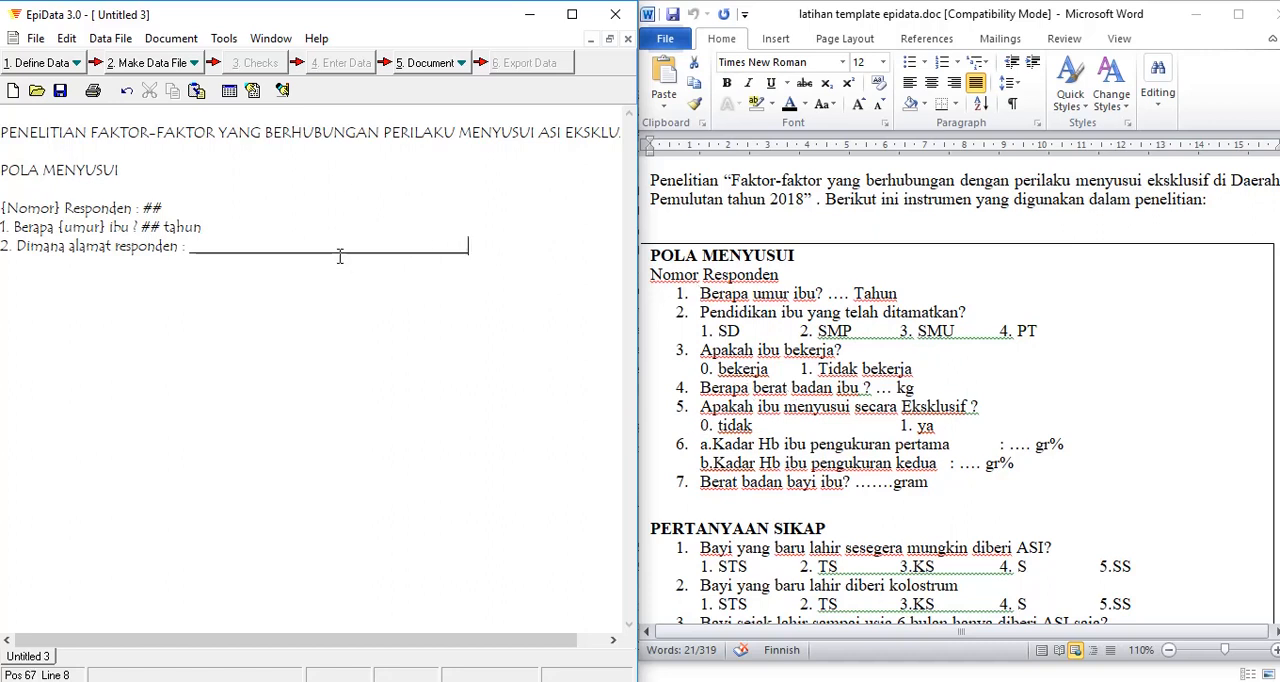
Step: Enclose "alamat" in question 2 in curly braces and save the questionnaire as Untitled 3.qes
left_click(187, 247)
left_click(72, 245)
type("{")
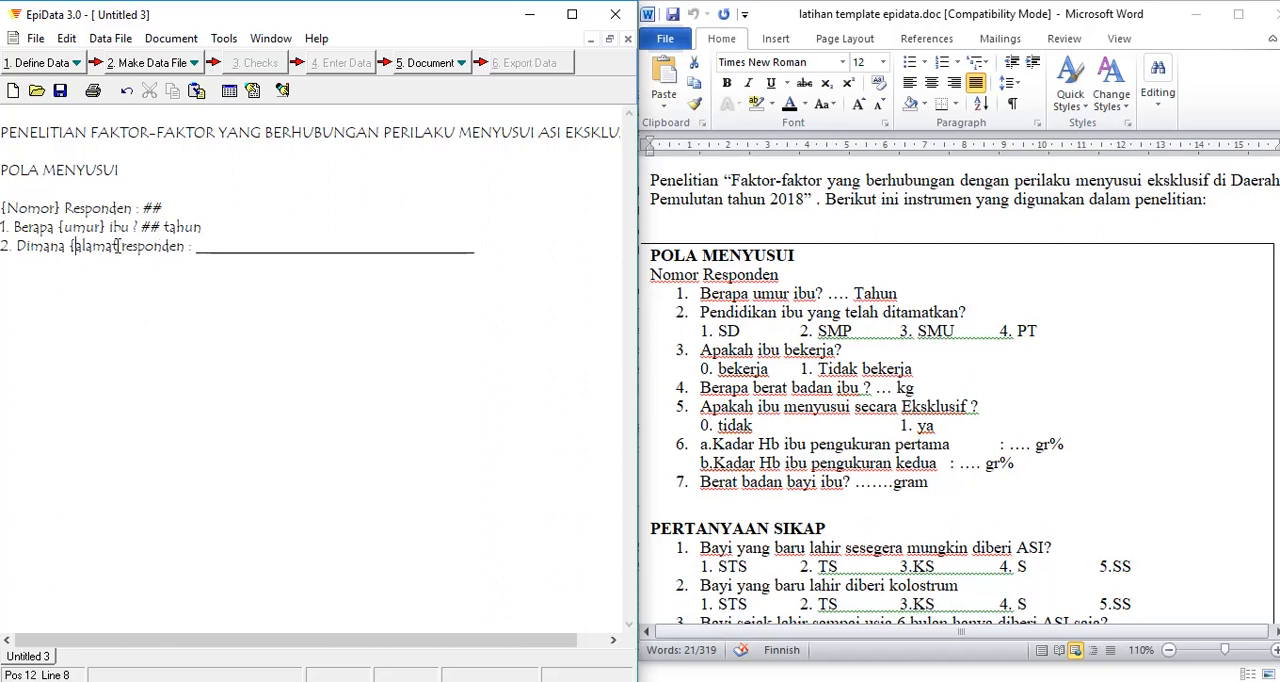
left_click(118, 246)
key("Right")
type("}")
key("Return")
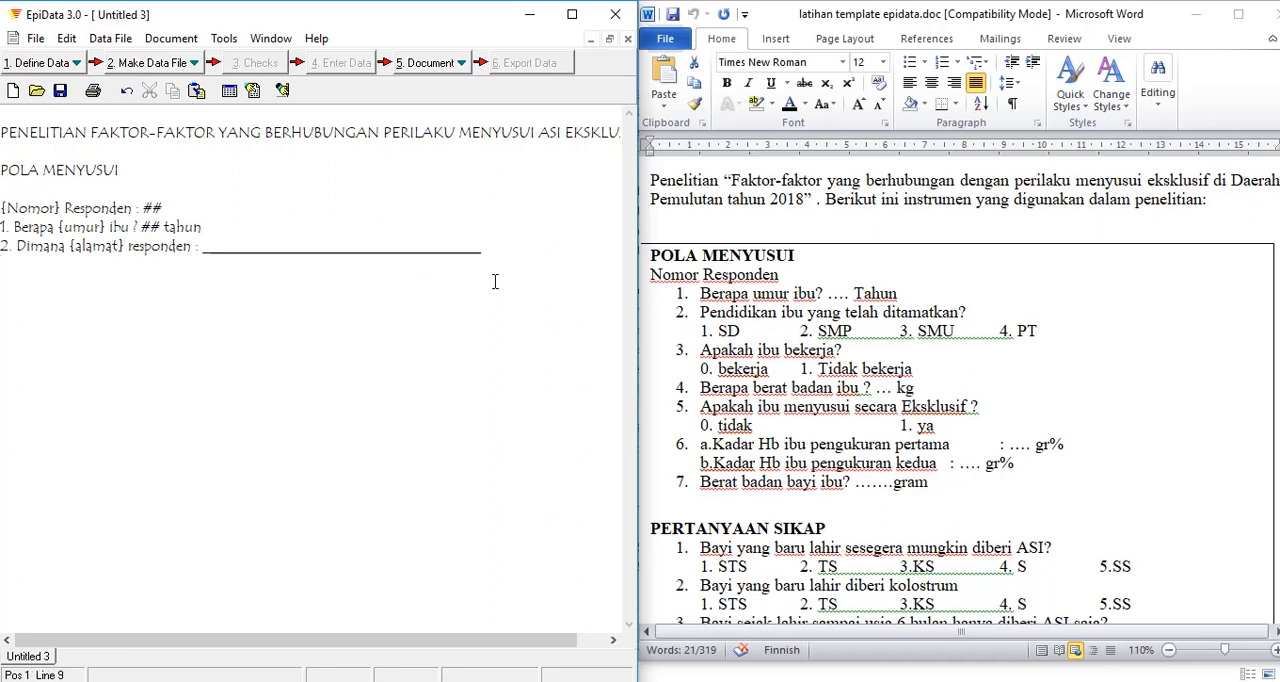
key("ctrl+s")
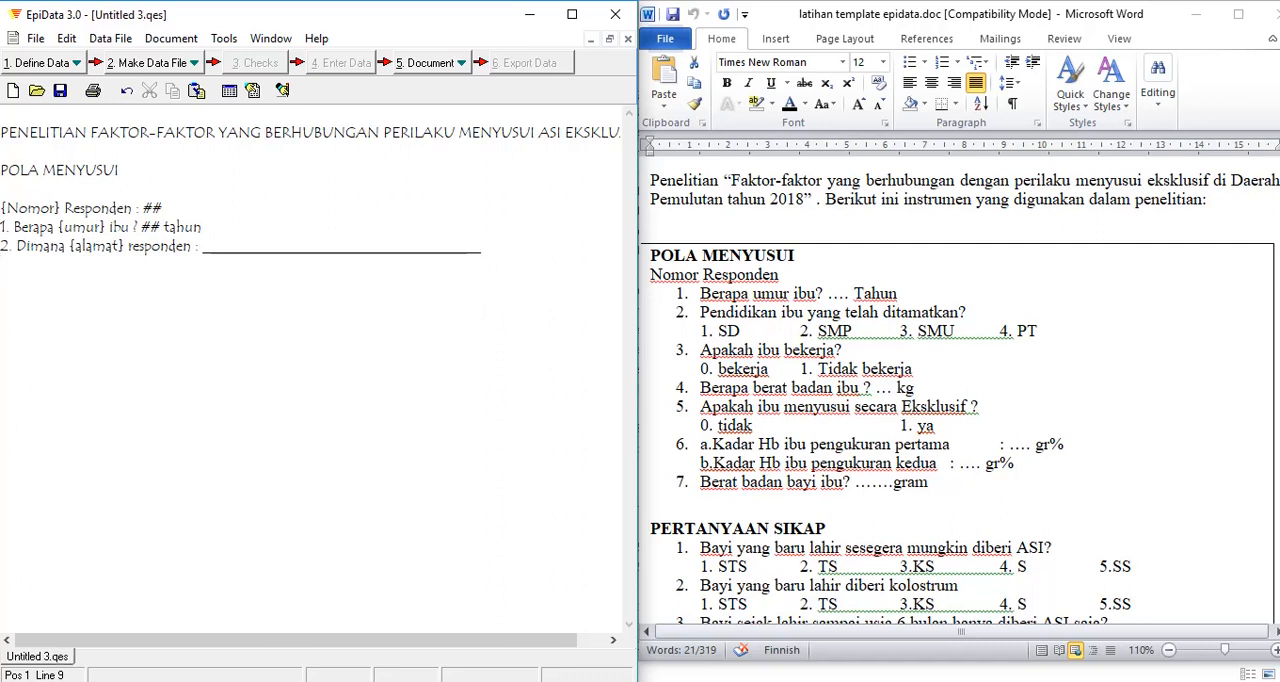
Step: Add question 3 as "3. Pendidikan ibu yang telah ditamatkan : #" with a one-digit numeric field
type("3. Pendidikan ibu yang telah ditamatkan")
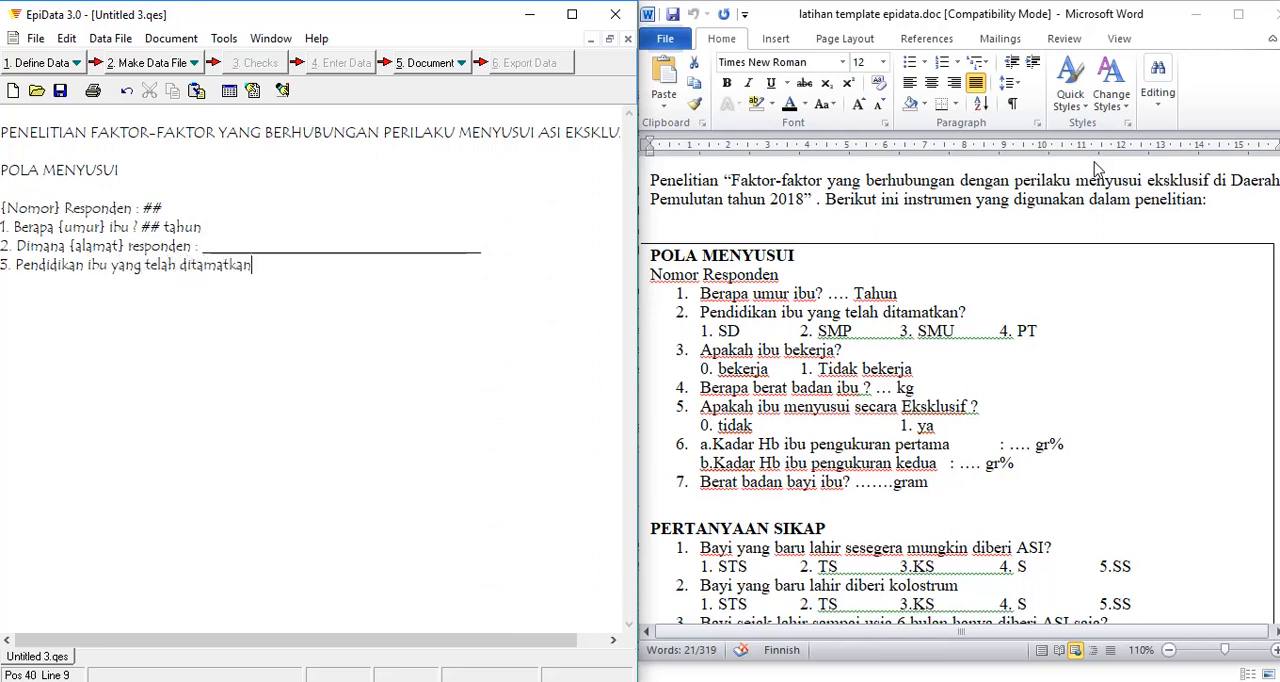
type(" :")
type("#")
Step: Put curly braces around "didik" within "Pendidikan" in question 3 to define the field name
left_click(39, 265)
type("{")
left_click(80, 265)
type("}")
Step: Add the indented answer options "1. SD 2. SMP 3. SMA 4.PT" below question 3
left_click(307, 271)
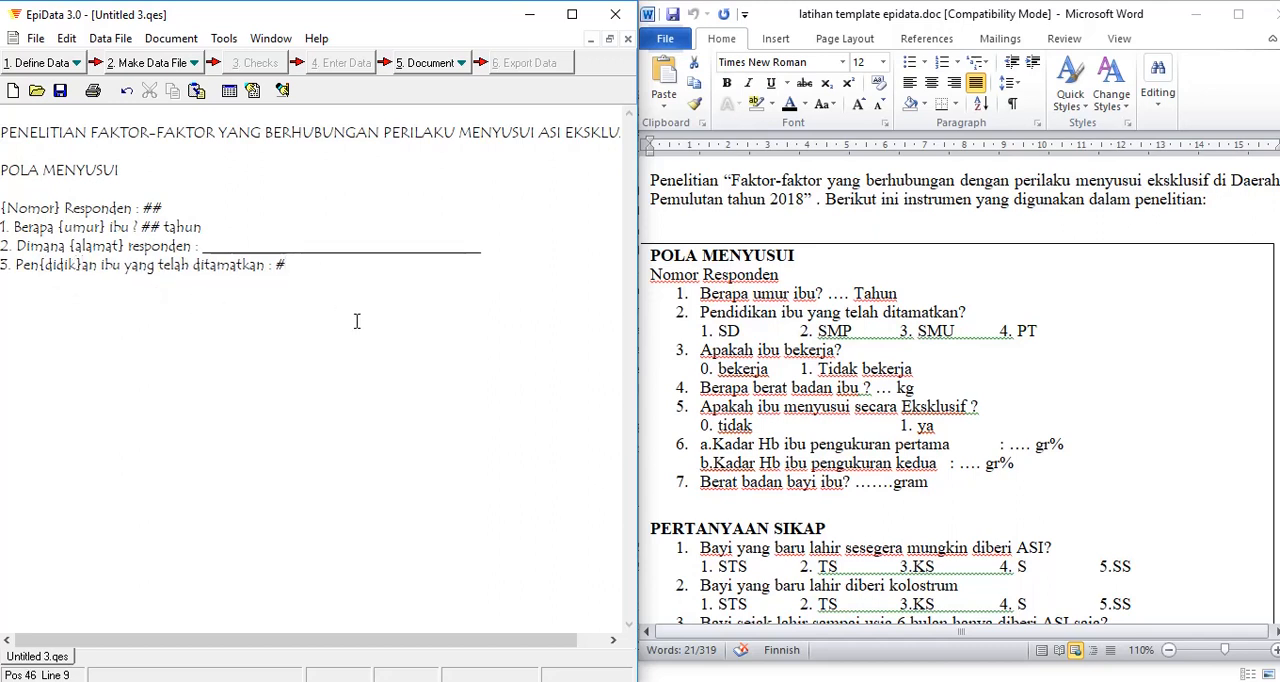
key("Return")
type("1.")
key("Caps_Lock")
type("SD ")
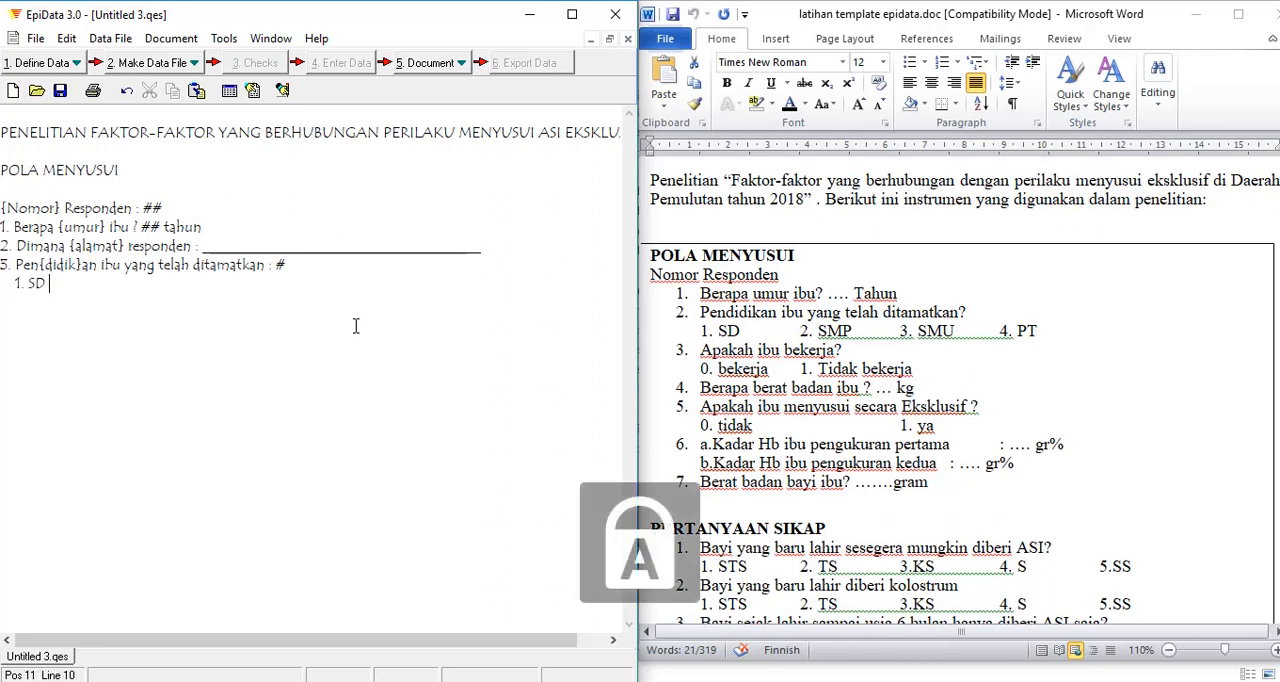
type("2. SMP")
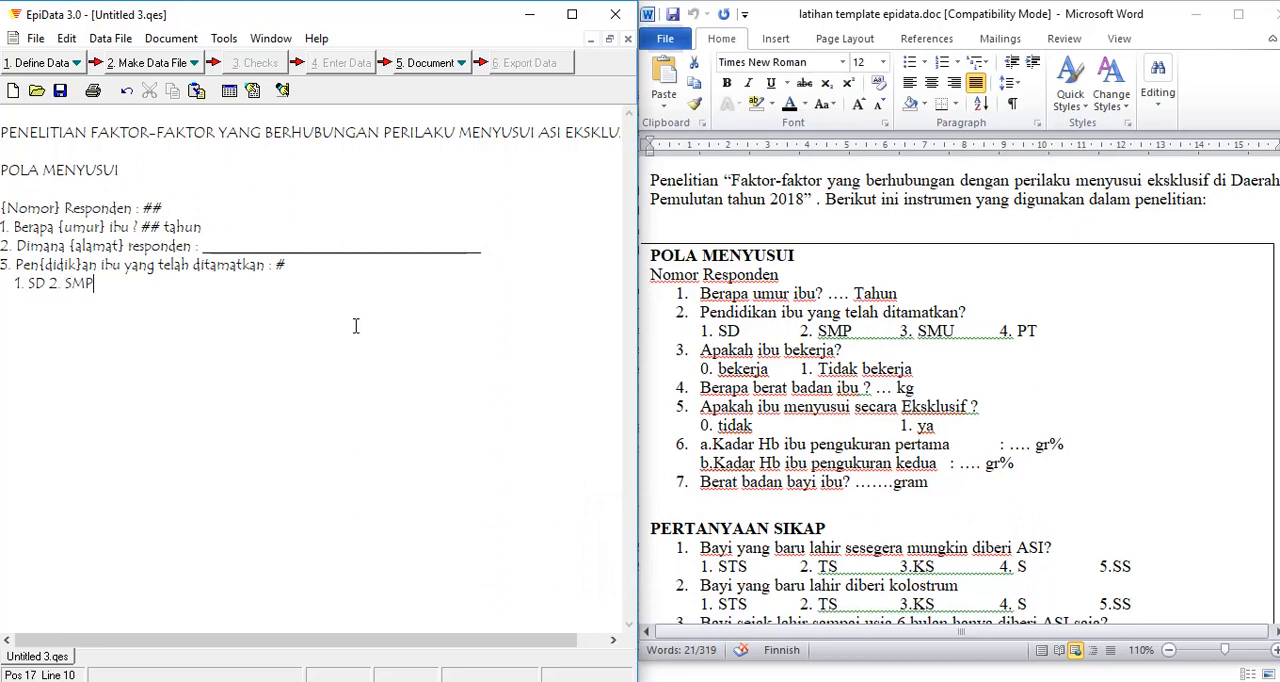
type(" 3. SMA 4.PT")
key("Return")
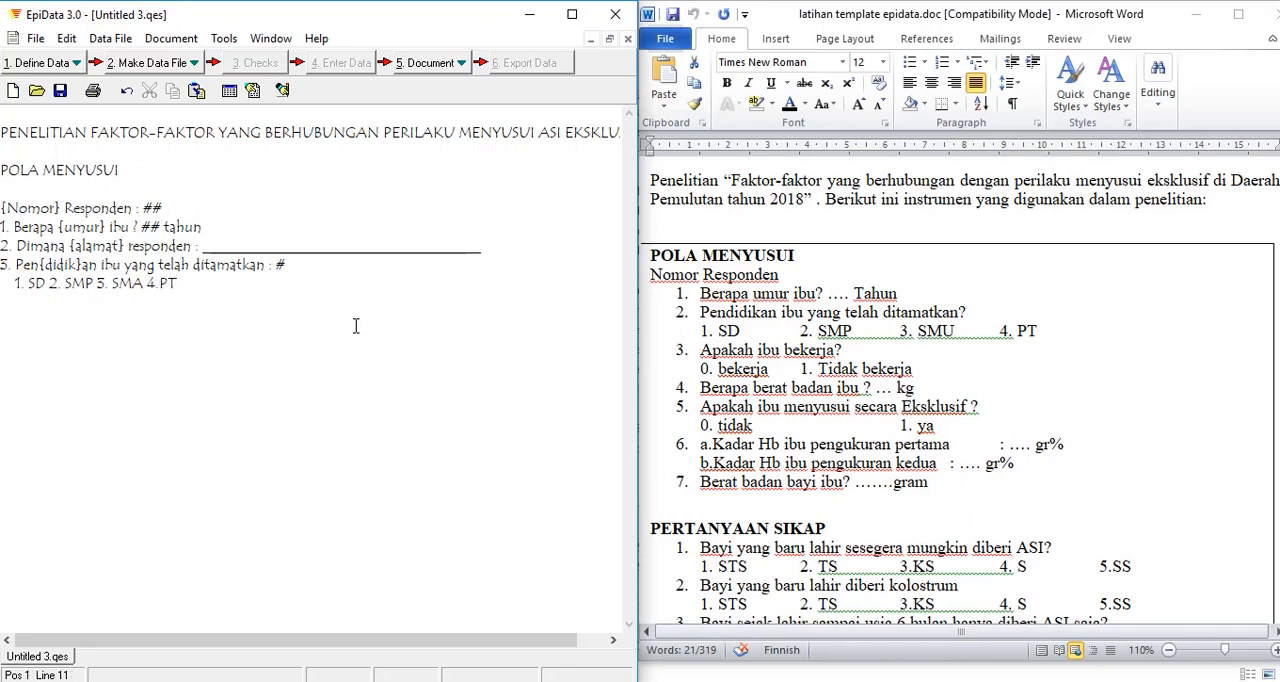
Step: Add question 4 as "4. Apakah ibu bekerja ? #" with a one-digit numeric field
type("4 ")
type(" A")
key("Caps_Lock")
type("pakah ibu bekerja")
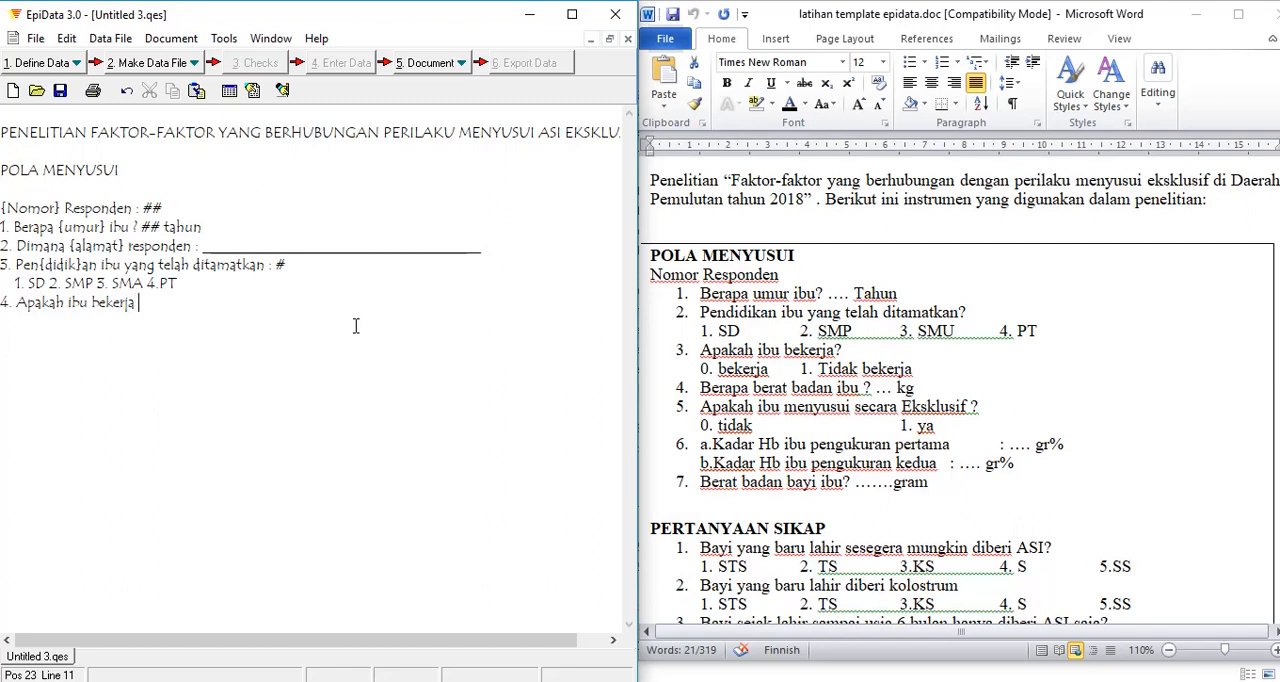
type("?")
type("#")
Step: Enclose the word "bekerja" in question 4 in curly braces as the field name
left_click(93, 301)
type("{")
left_click(142, 302)
type("}")
Step: Add a new line below question 4 reading "5. Jika, Ya . Apa pekerjaan :"
left_click(180, 302)
key("Return")
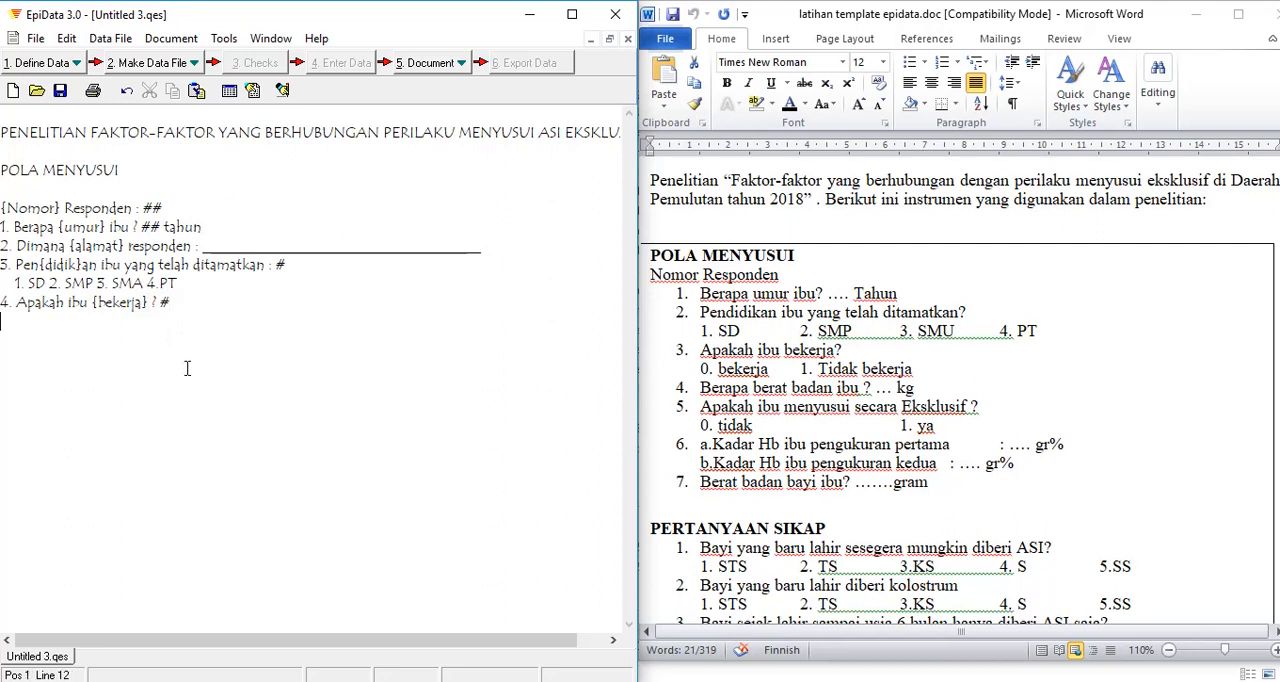
type("5. Jika, Ya . Aapa")
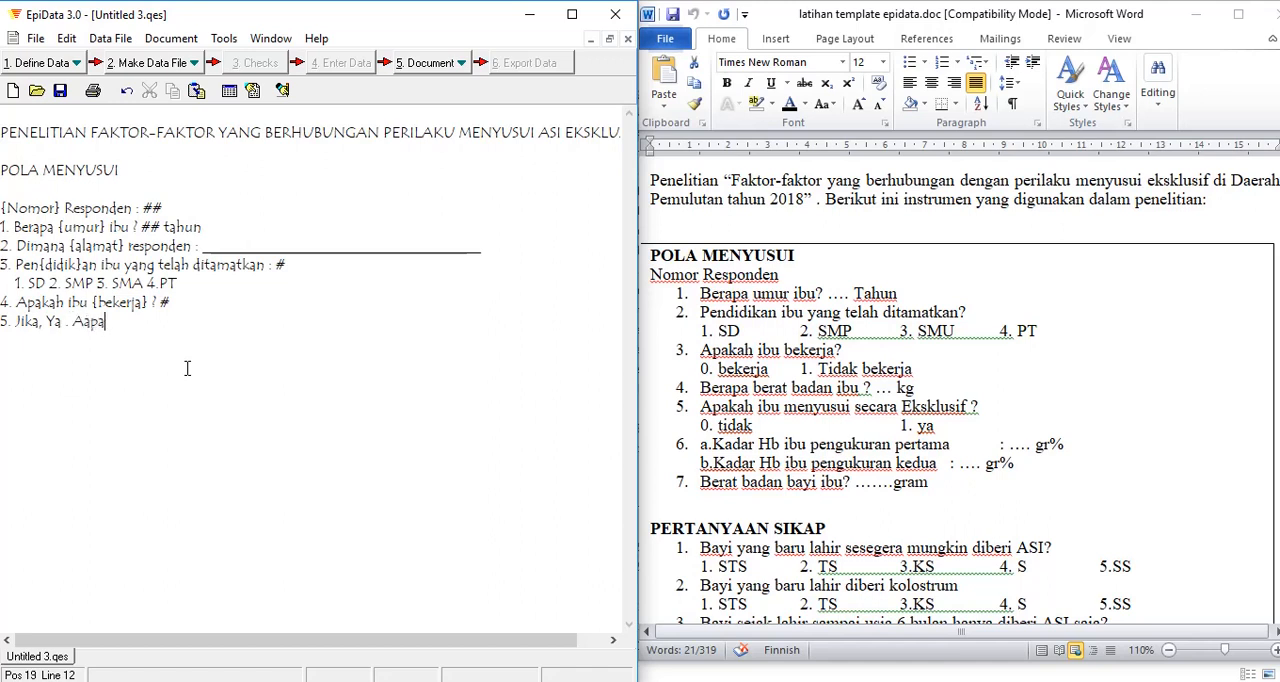
key("BackSpace")
key("BackSpace")
key("BackSpace")
type("pa pekerjaan :")
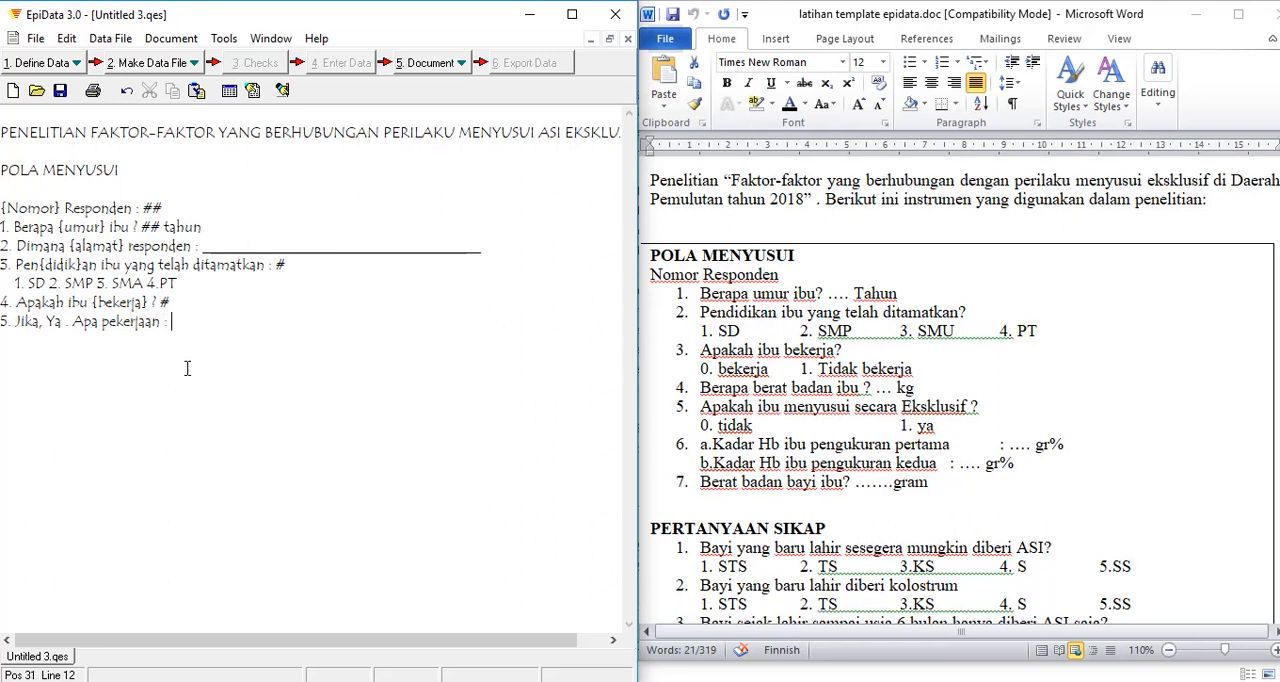
Step: Extend question 5 to "Apa jenis pekerjaan ibu : #" with a one-digit numeric field
left_click(100, 322)
type("jenis")
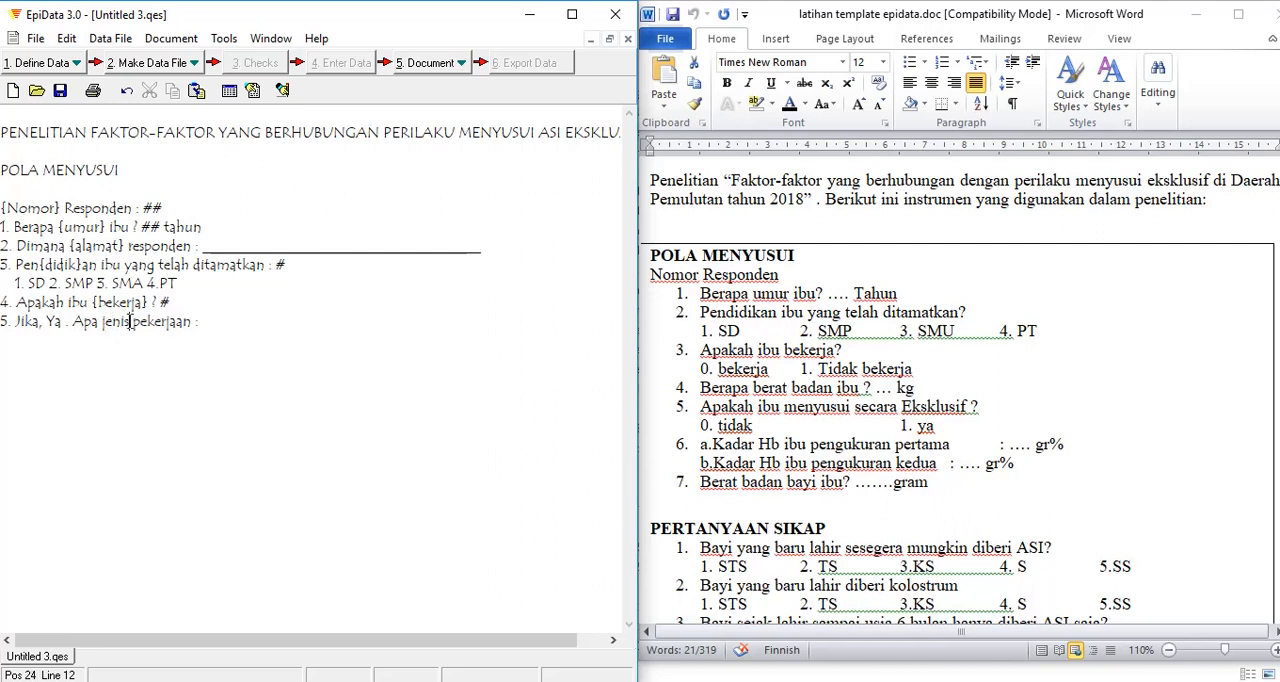
left_click(197, 322)
type("ibu :")
type("#")
Step: Put curly braces around "jenis" and around "ker" within "pekerjaan" in question 5 to define the field name
left_click(102, 322)
type("{")
left_click(138, 318)
type("}")
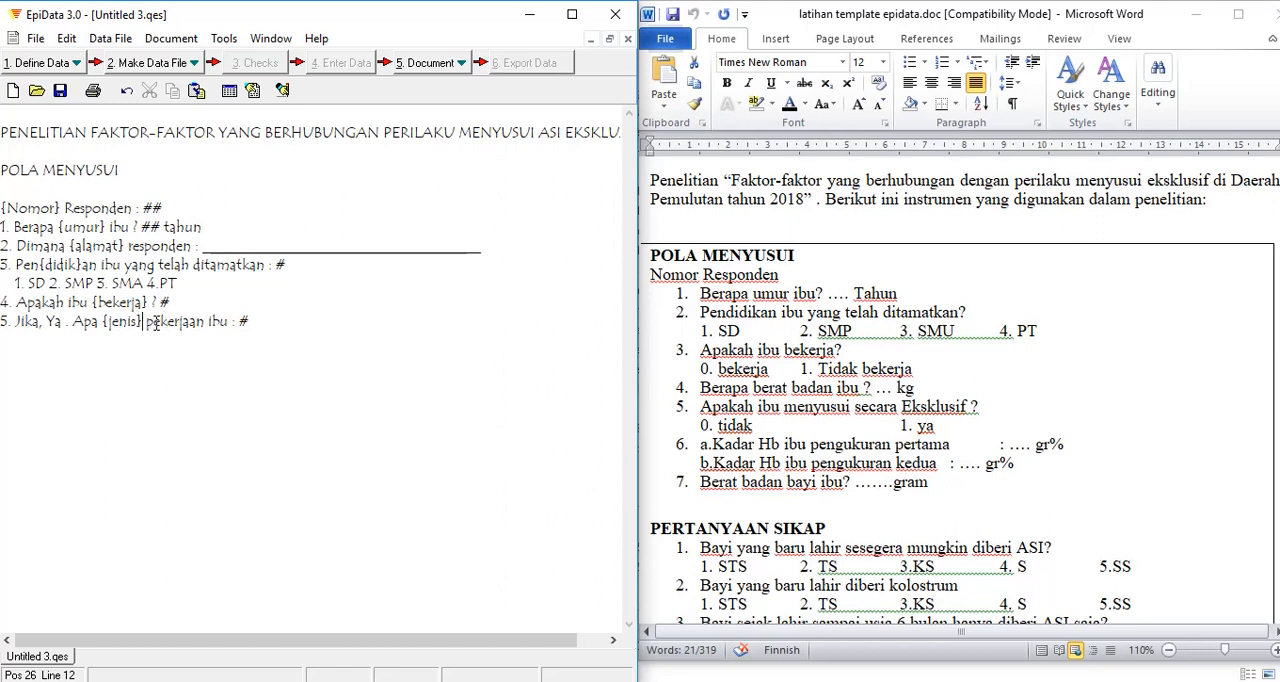
left_click(160, 321)
type("{ker")
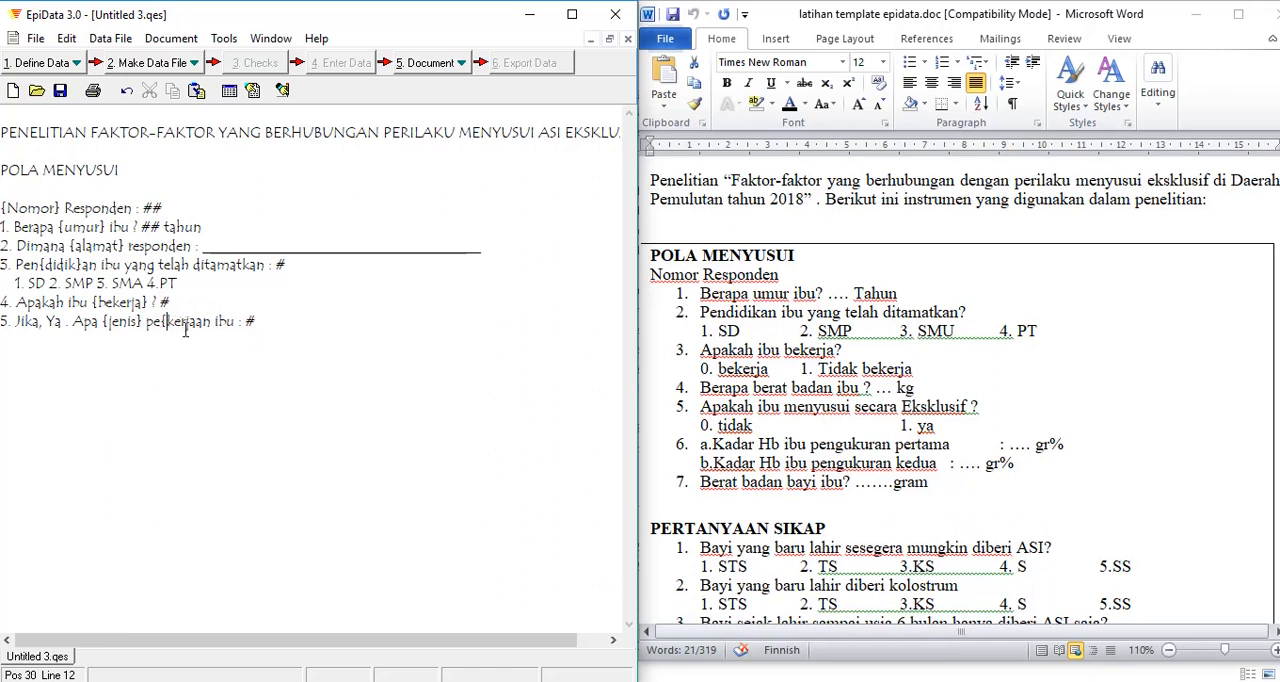
type("}")
Step: Add the indented answer options "1. Buruh 2. Petani 3. Penjahit 4. Pedagang 5. Lainnya" below question 5
left_click(270, 324)
key("Return")
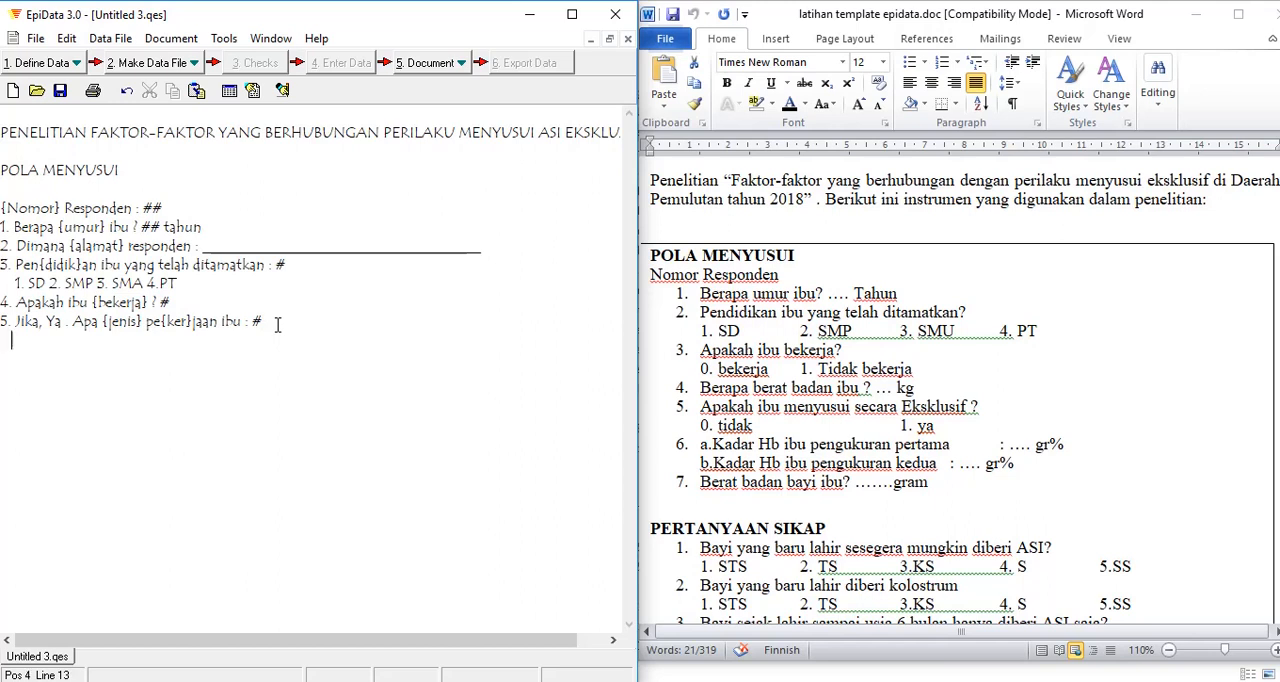
type("1. ")
type("Buruh")
type(" 2 ")
type(" Pet")
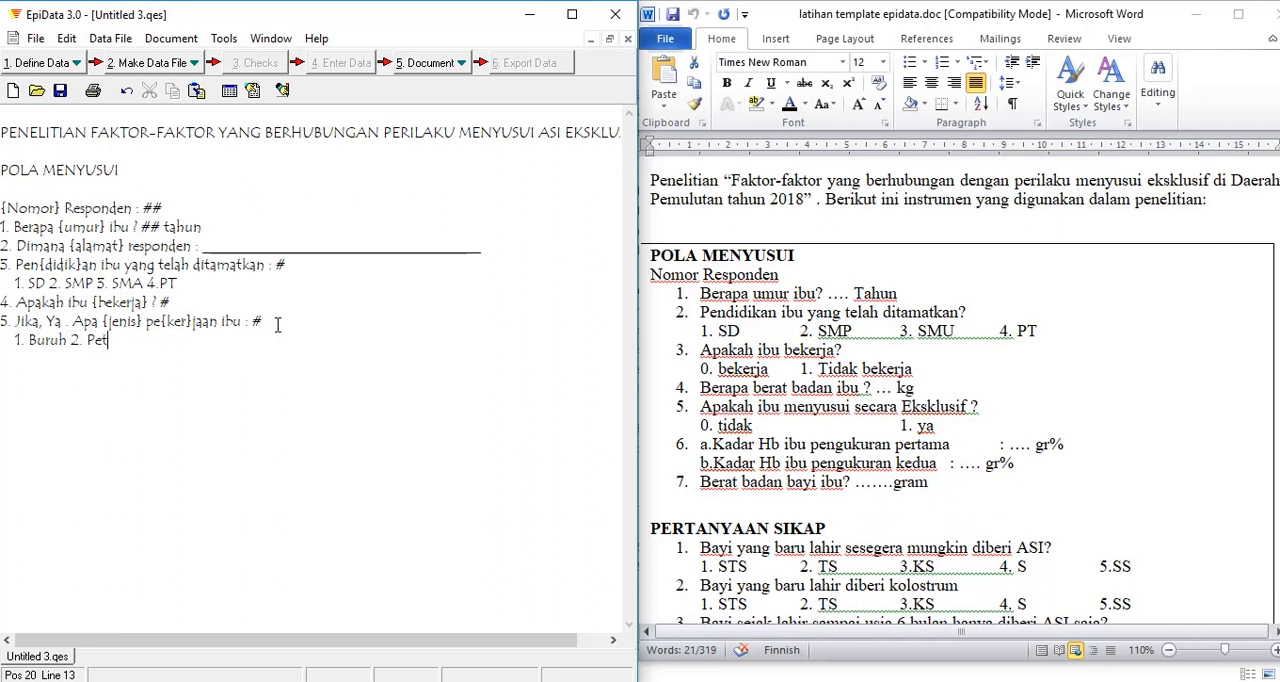
type("ani 5")
key("BackSpace")
type("5. ")
type("Penjahit ")
type("4")
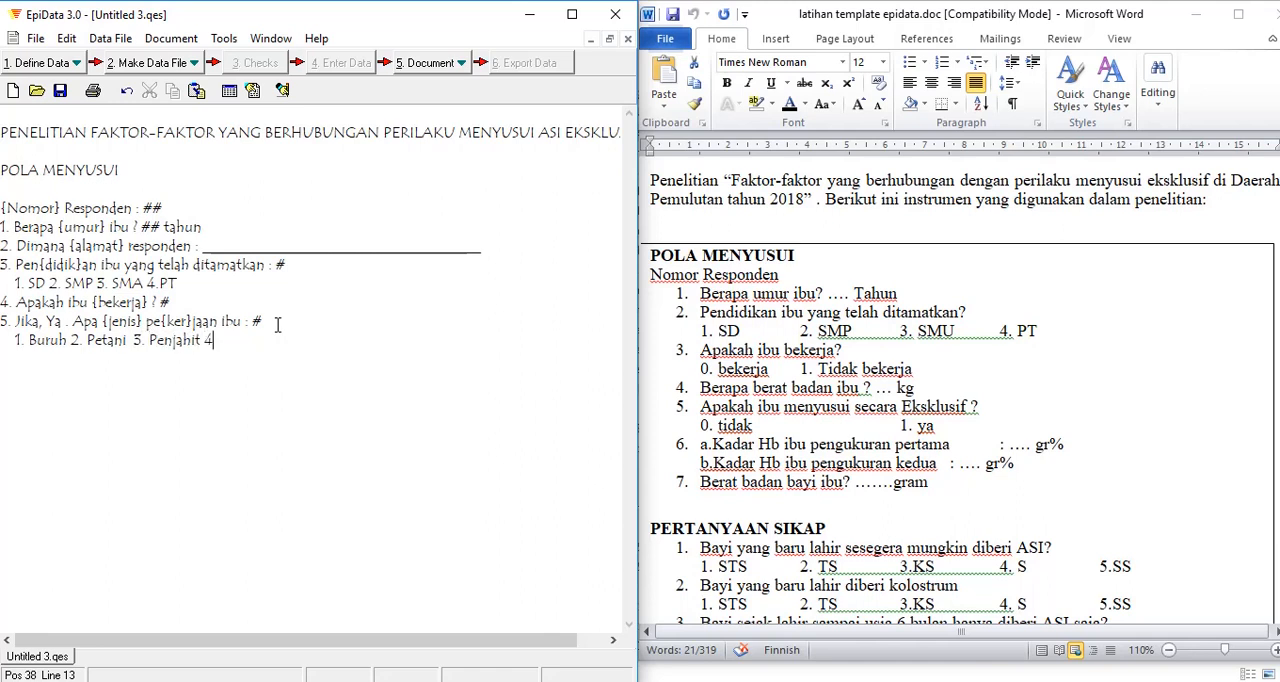
type(". Pedagang 5. Lainnya")
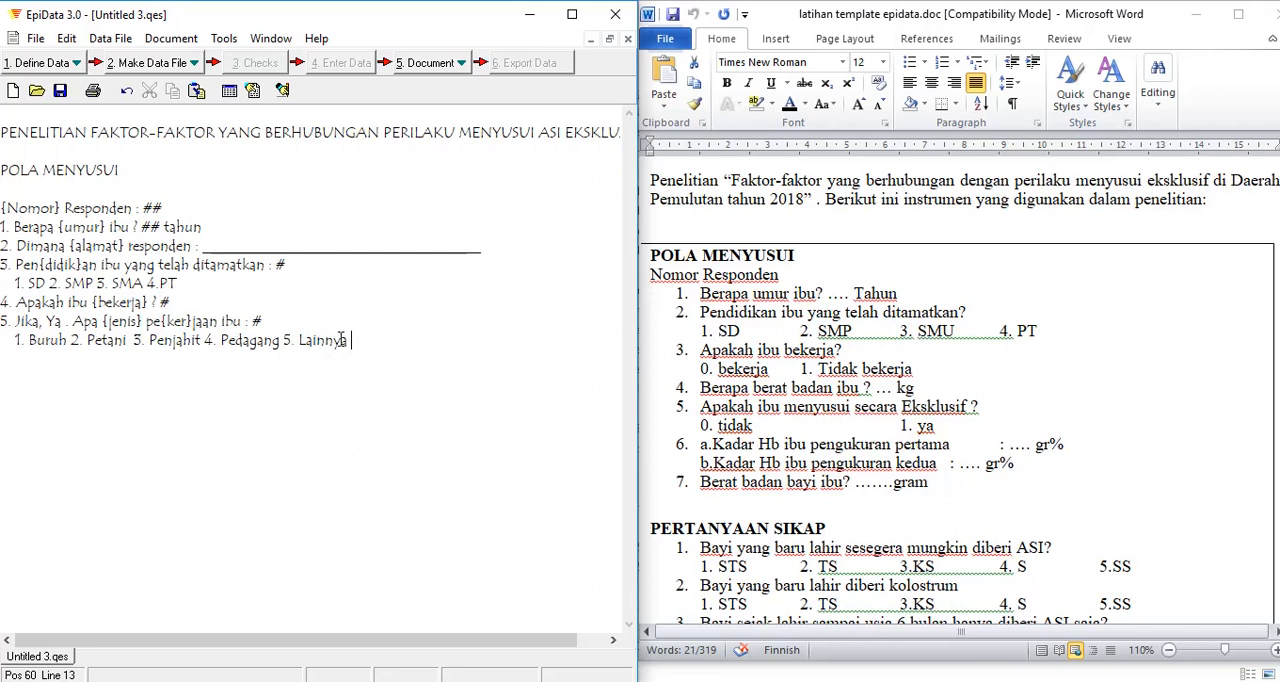
Step: Split the answer options of question 5 so that each stands on its own indented line
left_click(300, 342)
left_click(70, 342)
key("Return")
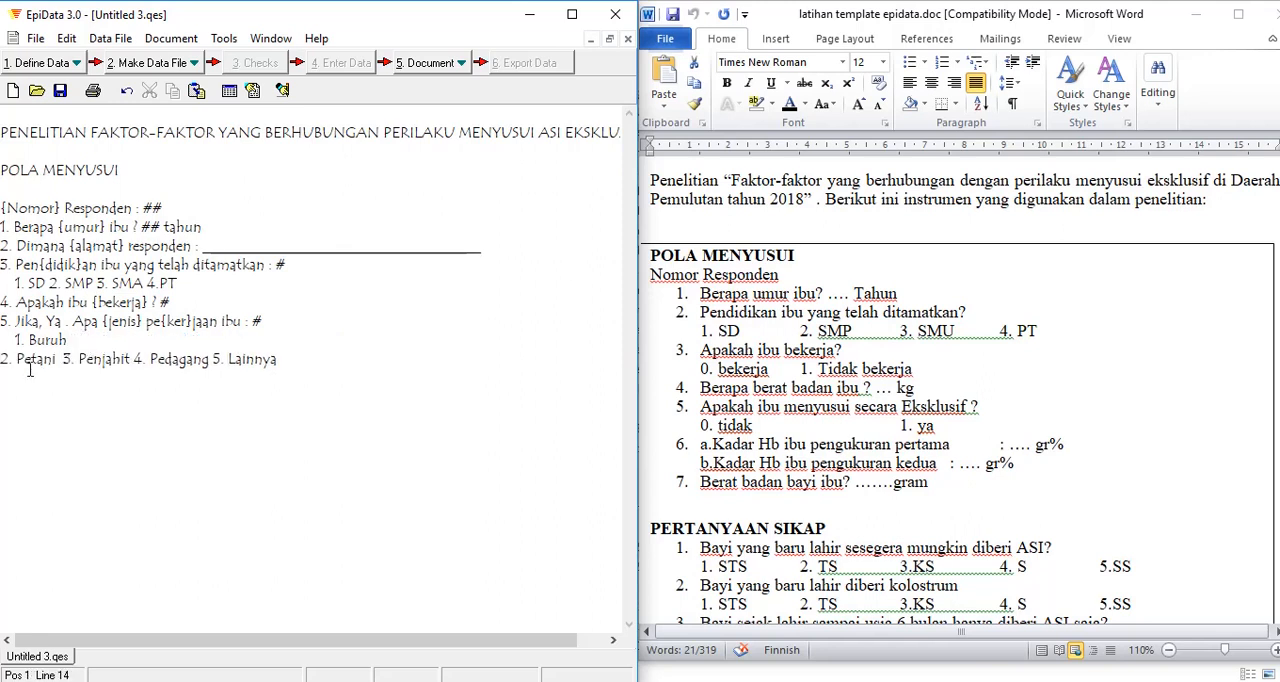
left_click(80, 358)
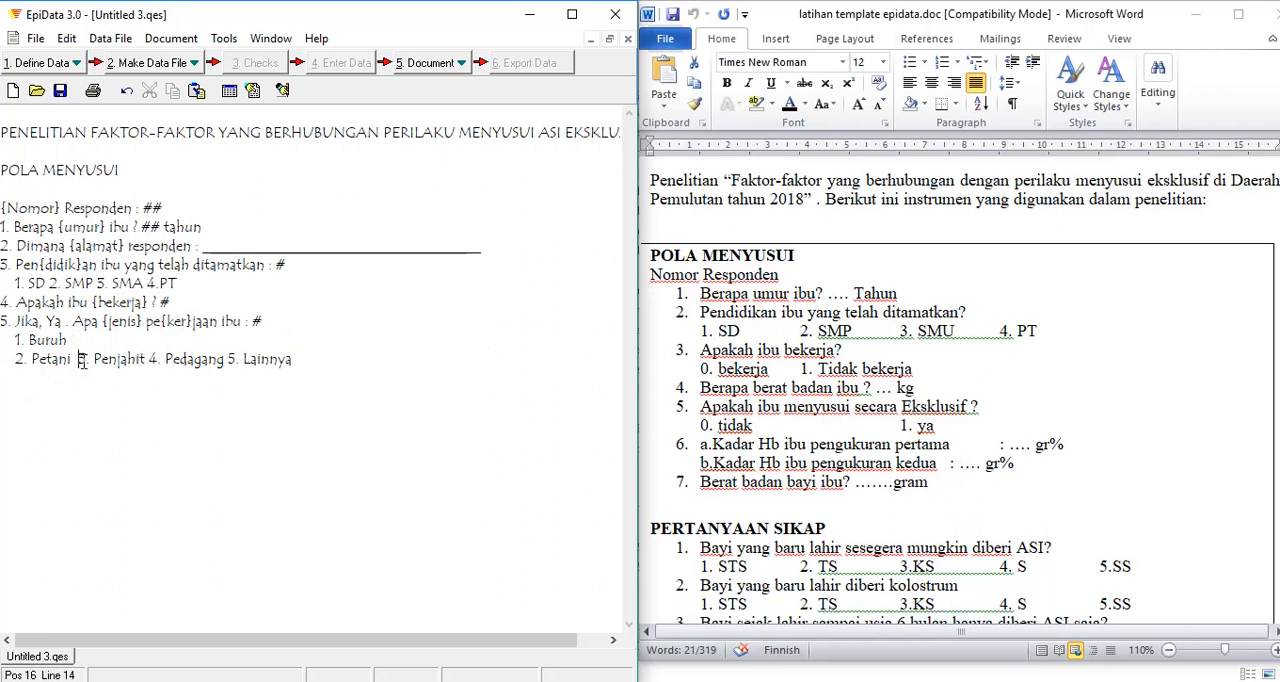
key("Return")
left_click(87, 378)
key("Return")
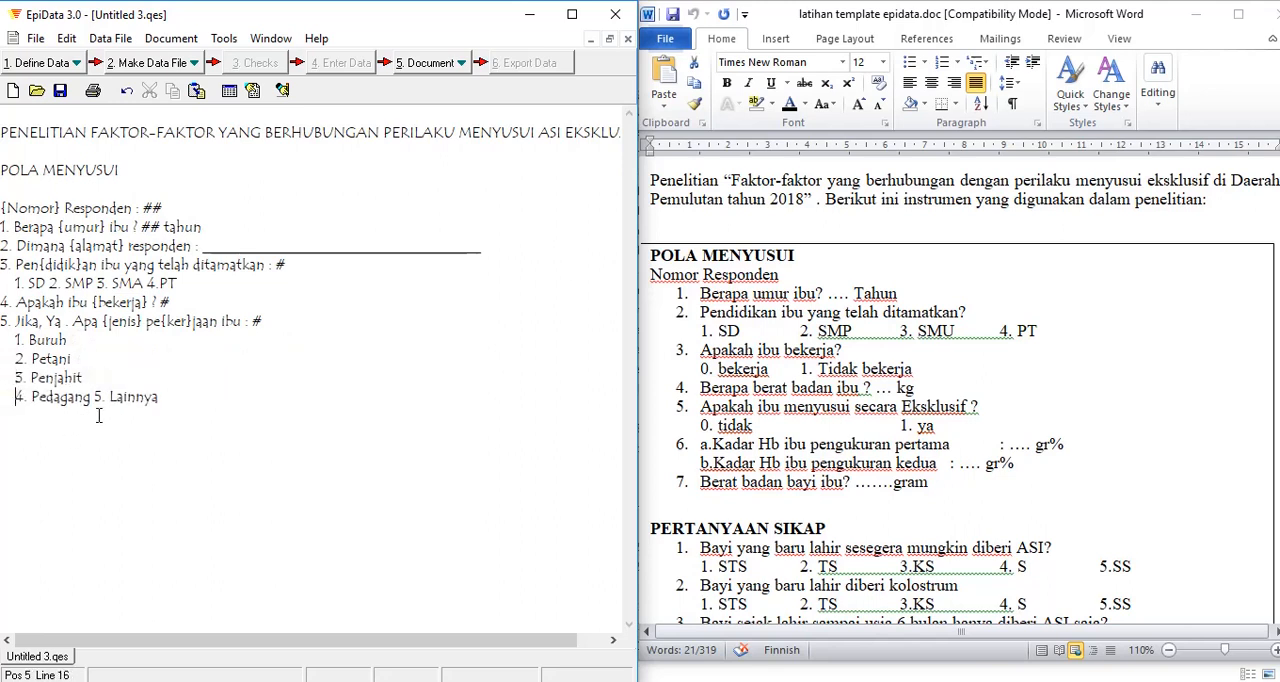
left_click(93, 398)
key("Return")
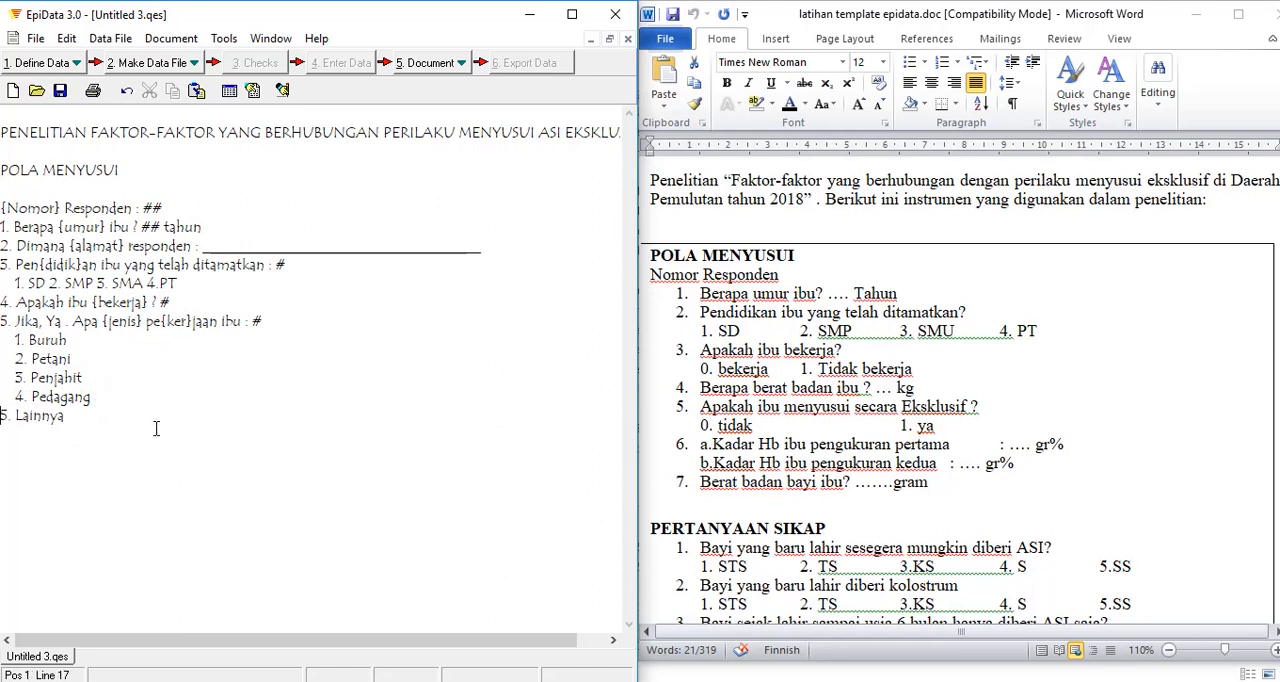
key("BackSpace")
Step: Enclose "Lainnya" in option 5 in curly braces and add an underscore text field after it
left_click(37, 414)
type("{")
left_click(86, 416)
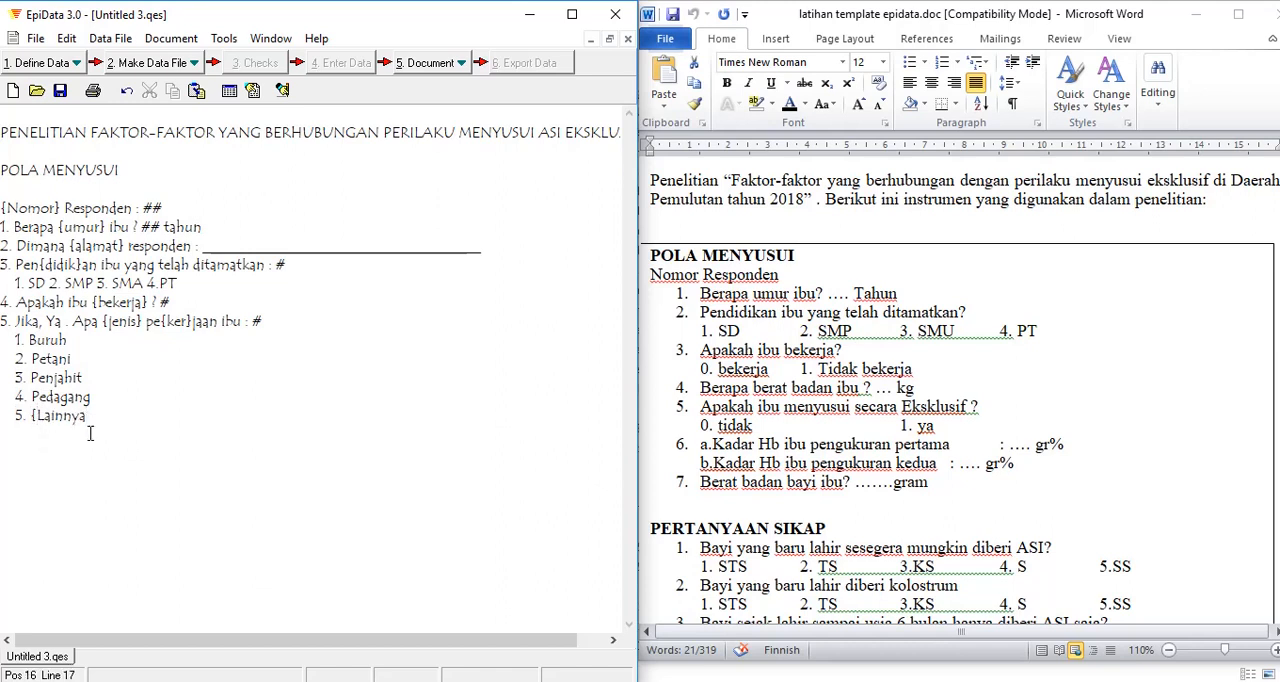
type("}")
key("BackSpace")
left_click(256, 322)
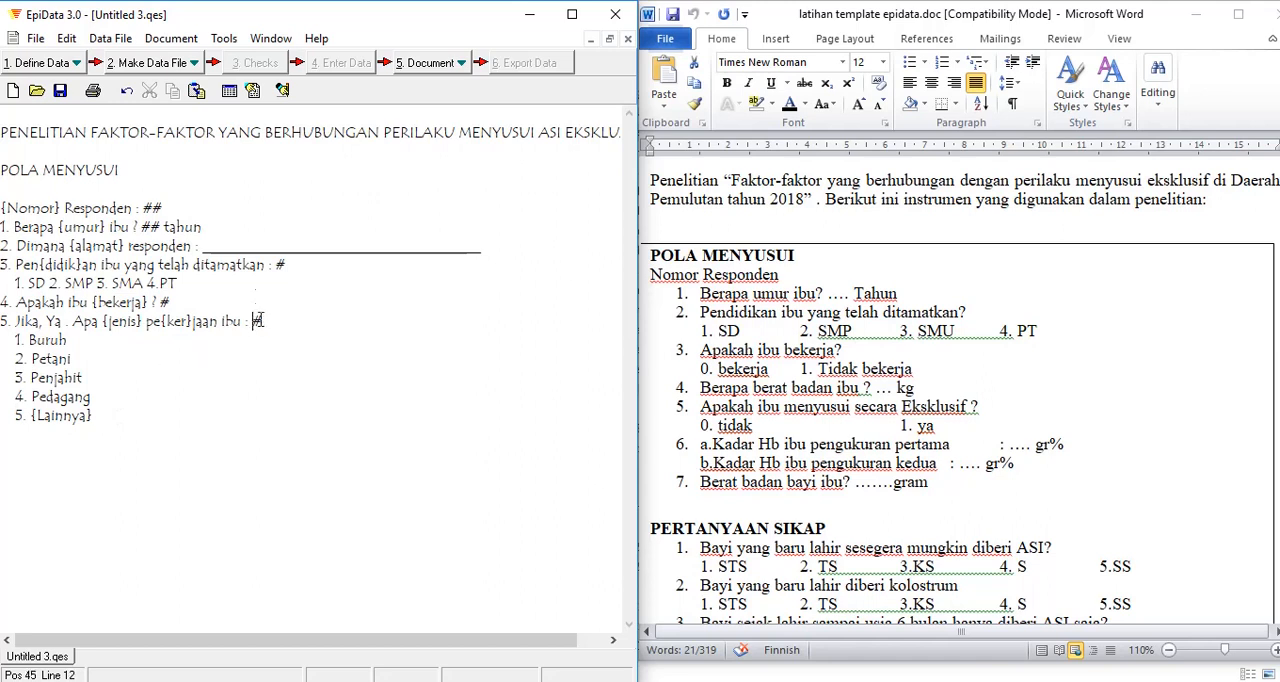
left_click(278, 247)
left_click(110, 417)
key("BackSpace")
key("BackSpace")
type("_______________")
Step: Add question 6 as "6. Berat badan ibu ? ##" with a two-digit numeric field, below the answer options
key("Return")
type("6. Berat badan")
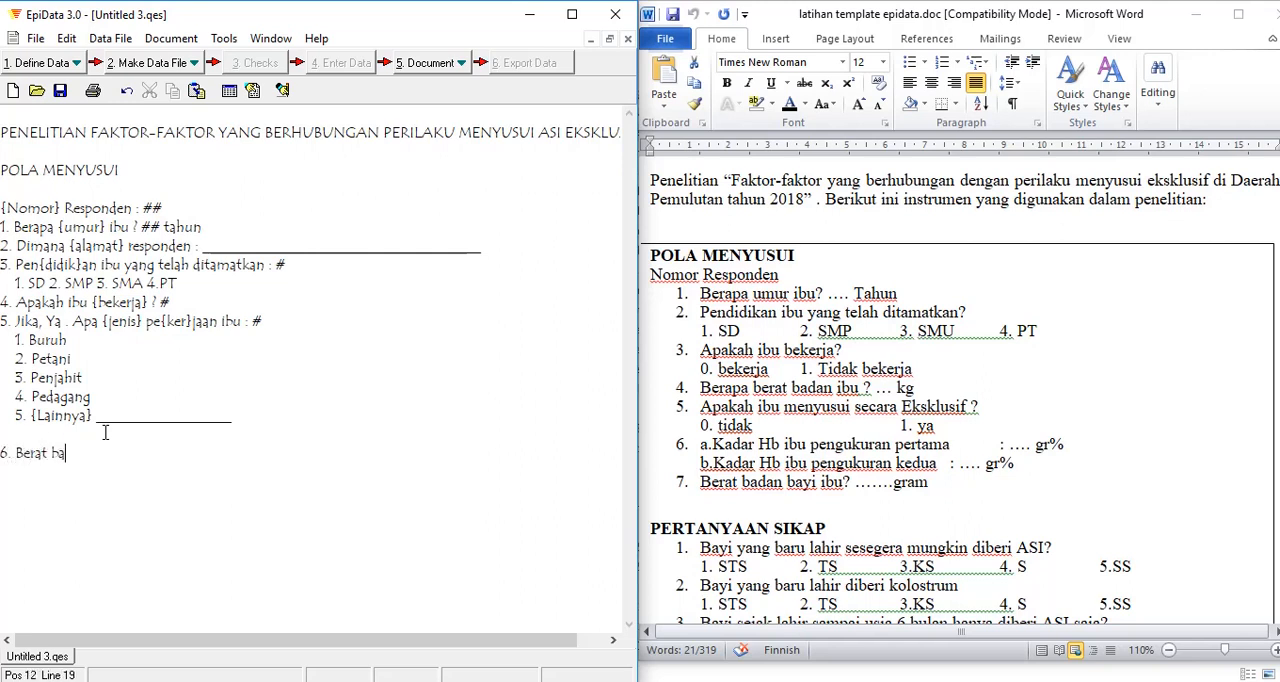
type(" ibu ?")
type("##")
Step: Enclose the word "Berat" in question 6 in curly braces as the field name
left_click(17, 452)
type("{")
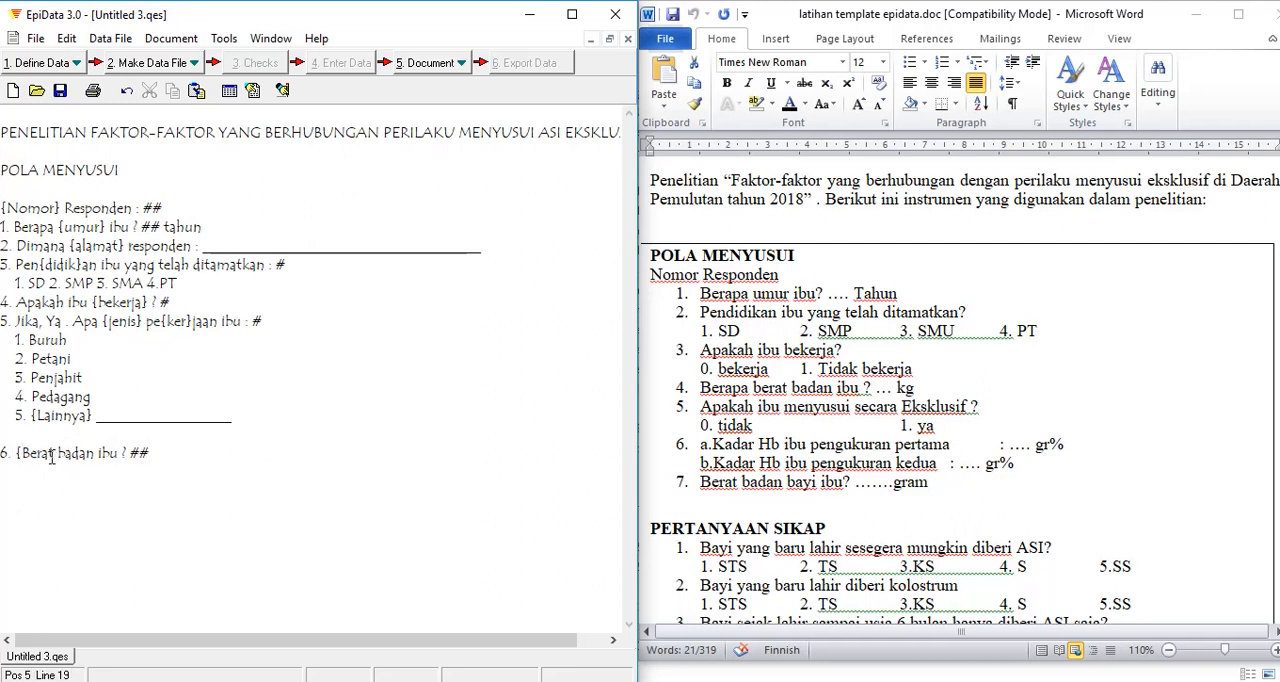
left_click(57, 455)
type("}")
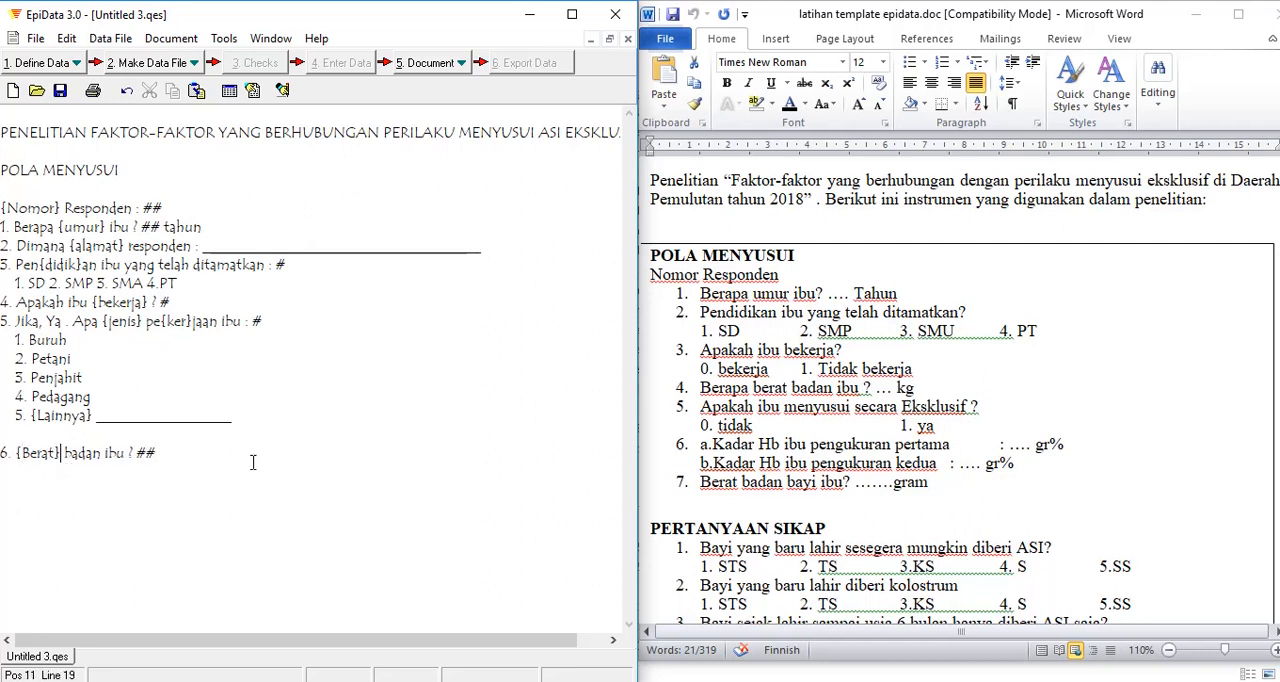
Step: Add question 7 as "7. Apakah ibu menyusui secara eksklusif ? #" with a one-digit numeric field
left_click(212, 452)
key("Return")
type("7. Apakah ibu")
type("men")
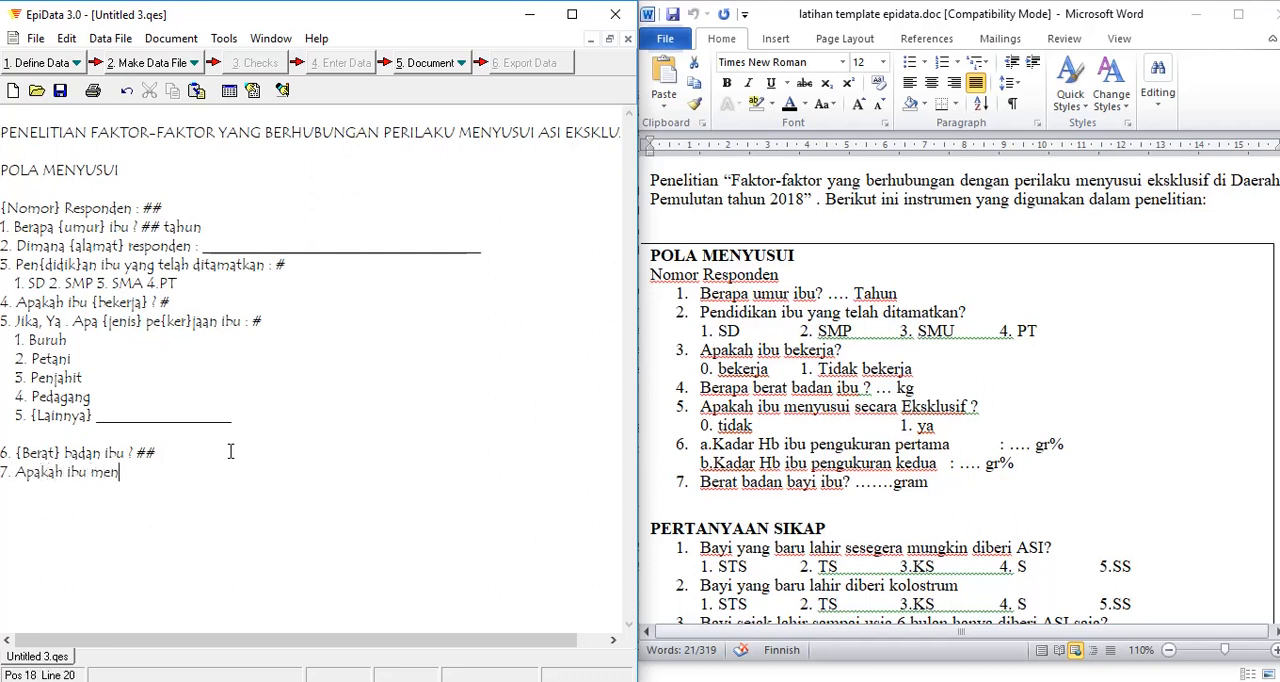
type("yusui secara eksklusif ?")
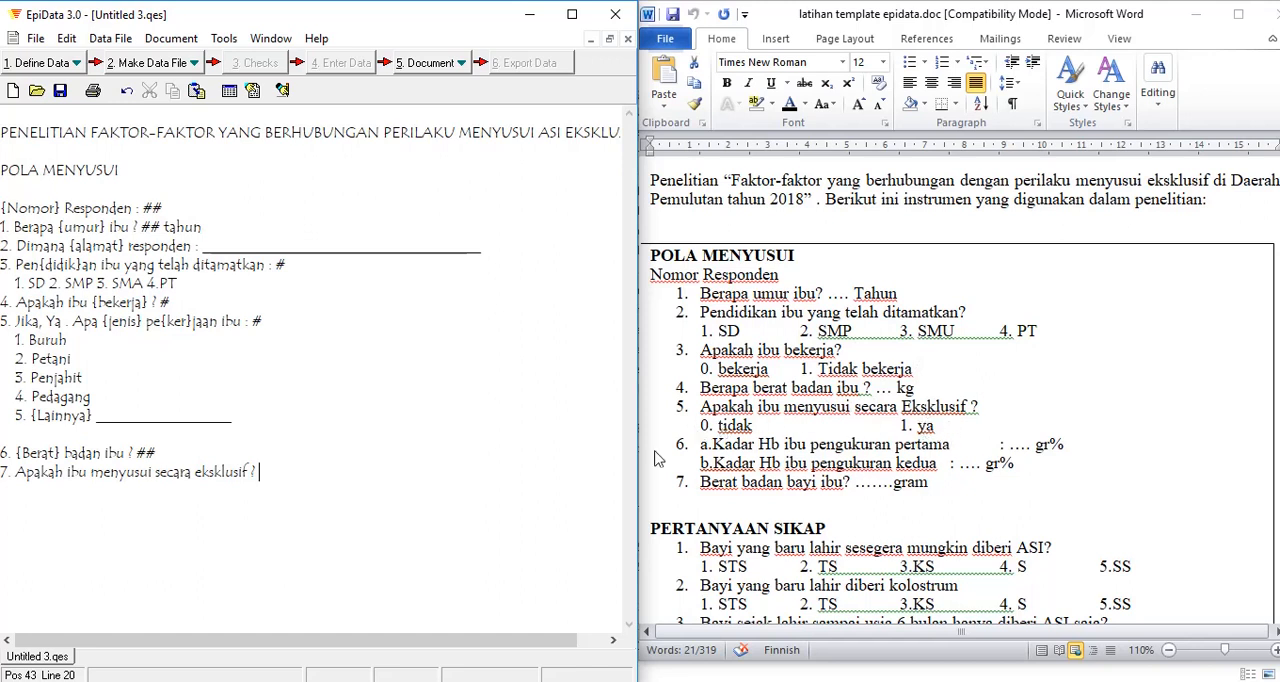
type("#")
type("{")
Step: Enclose the word "menyusui" in question 7 in curly braces as the field name
left_click(160, 475)
type("}")
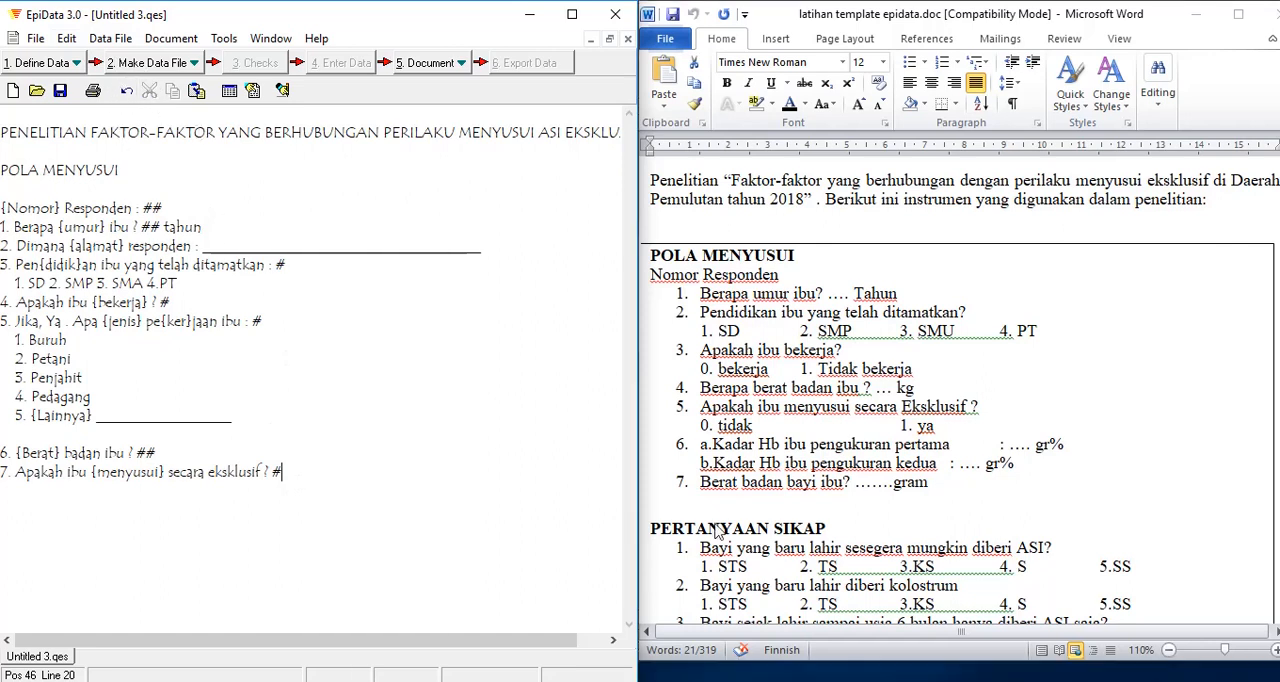
Step: Create the data file Untitled 3.rec from the questionnaire, overwriting the existing file
left_click(157, 65)
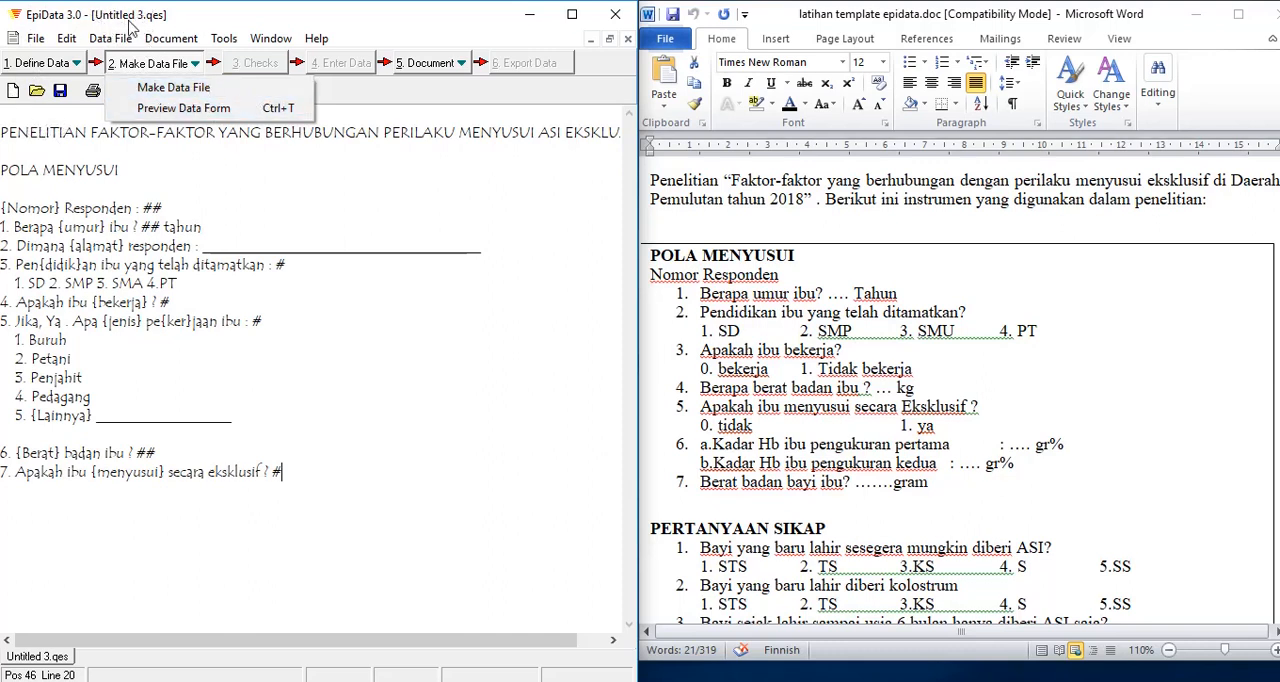
left_click(147, 96)
left_click(568, 414)
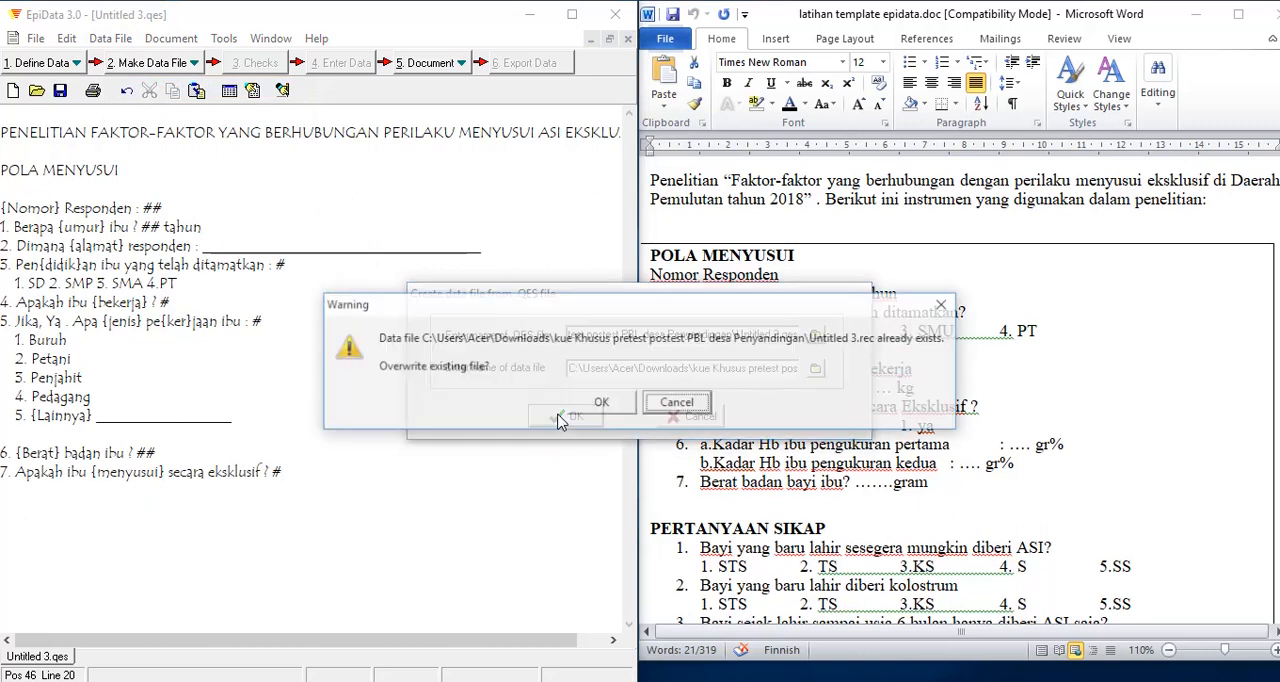
left_click(603, 404)
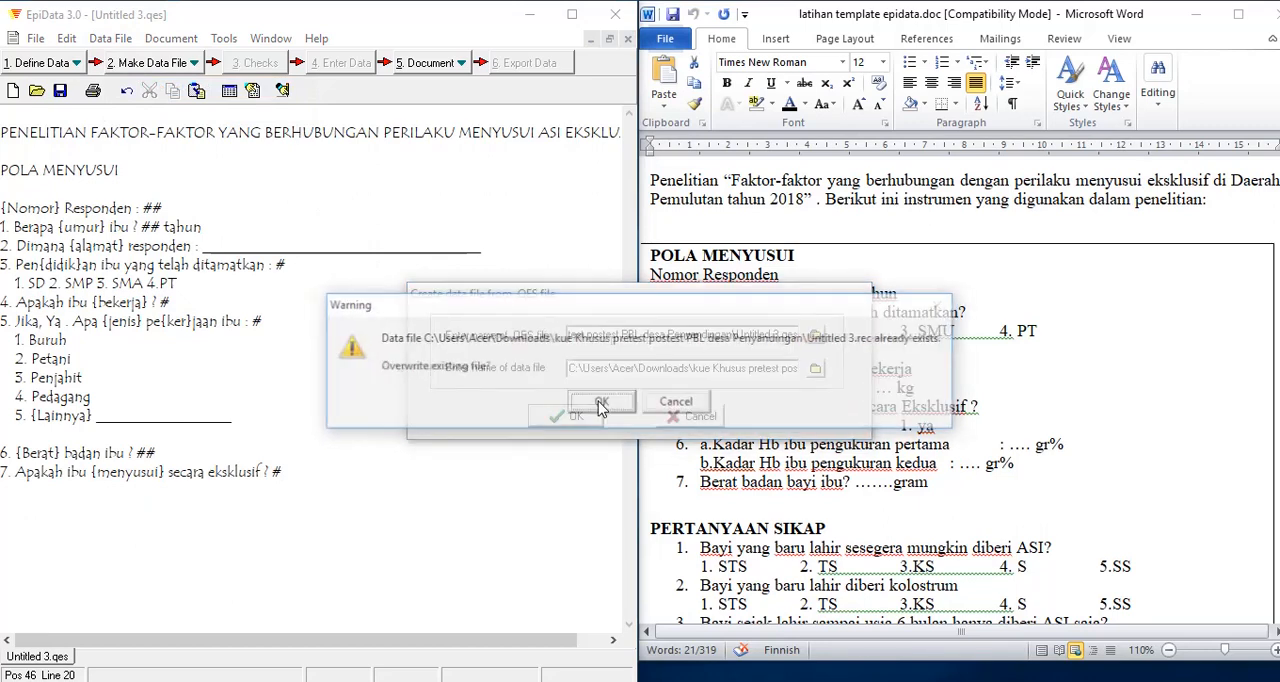
left_click(603, 405)
left_click(623, 416)
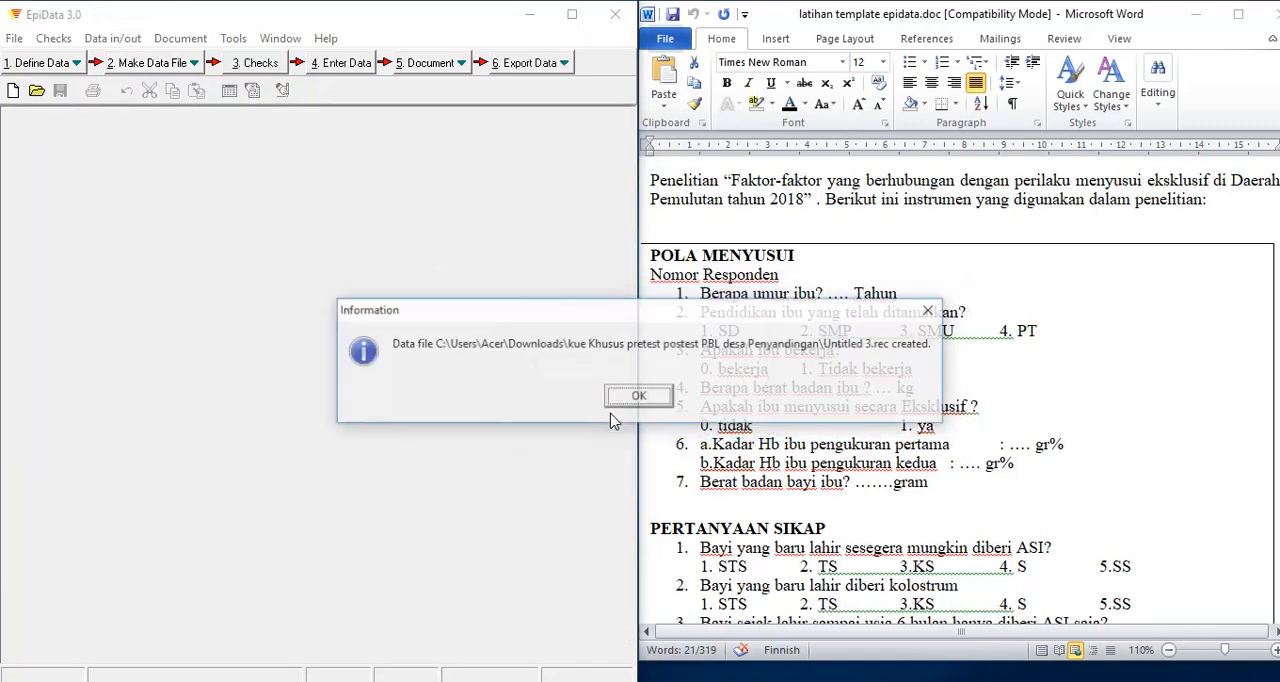
left_click(638, 398)
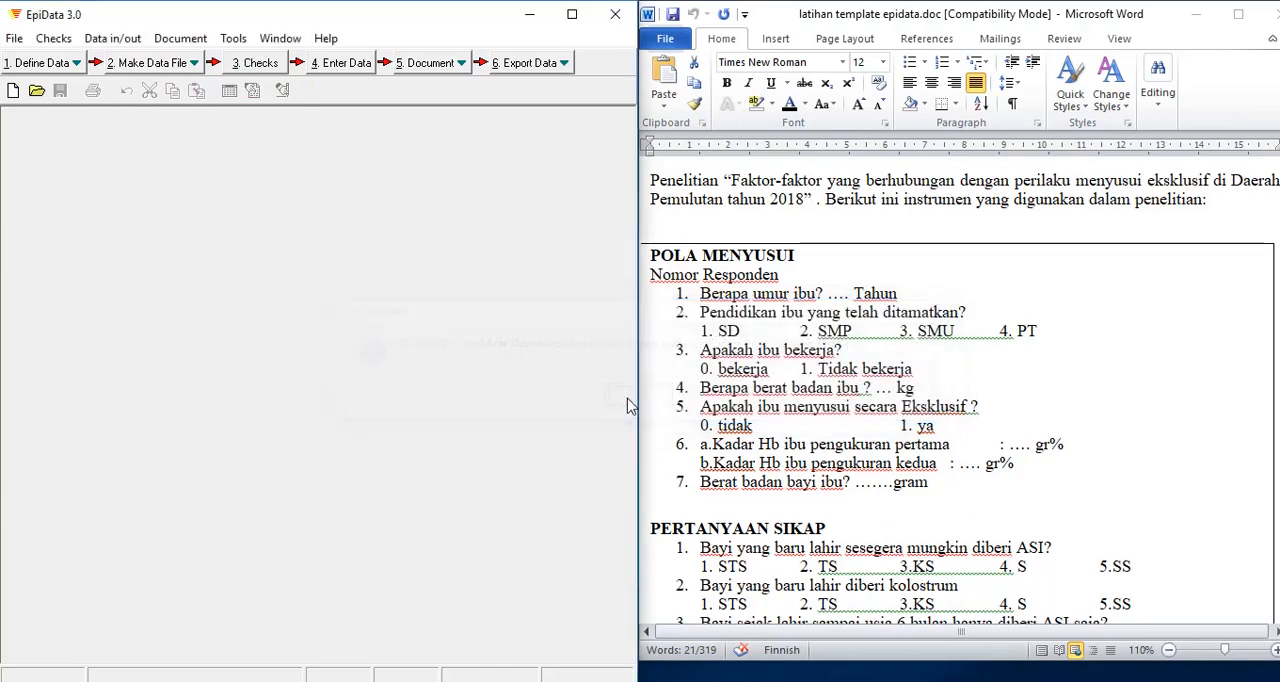
Step: Open the data file Untitled 3.rec for adding or revising checks
left_click(256, 63)
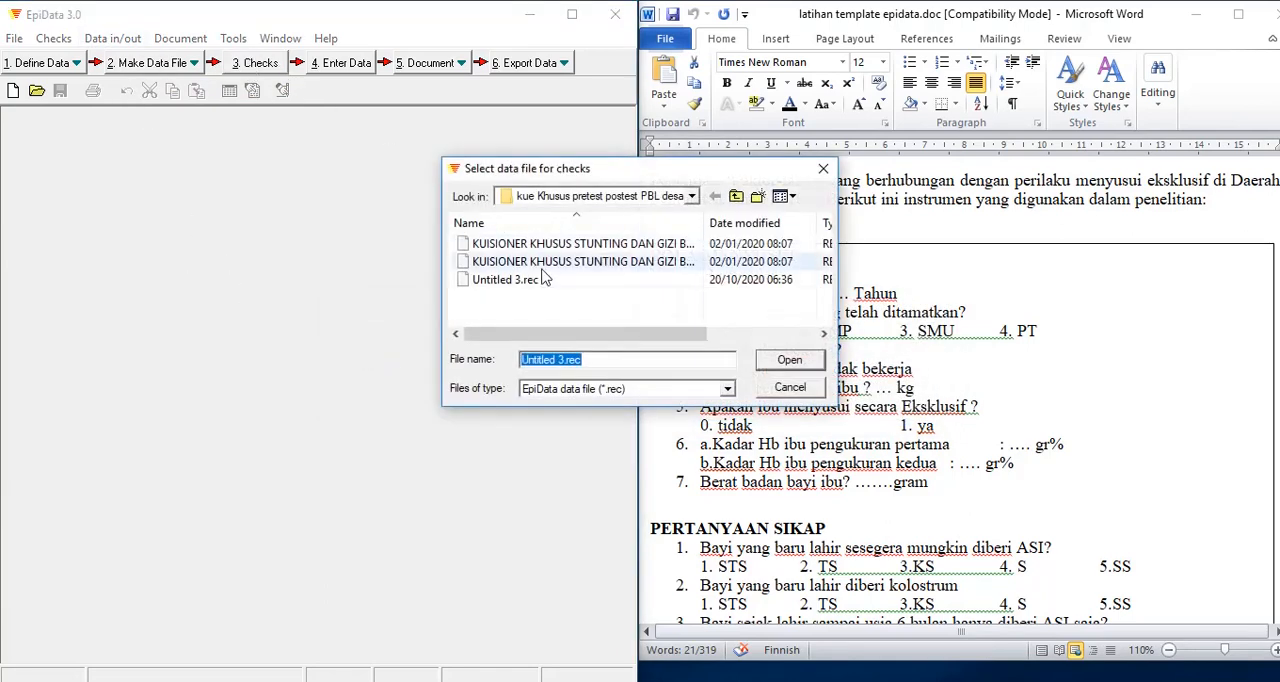
left_click(502, 280)
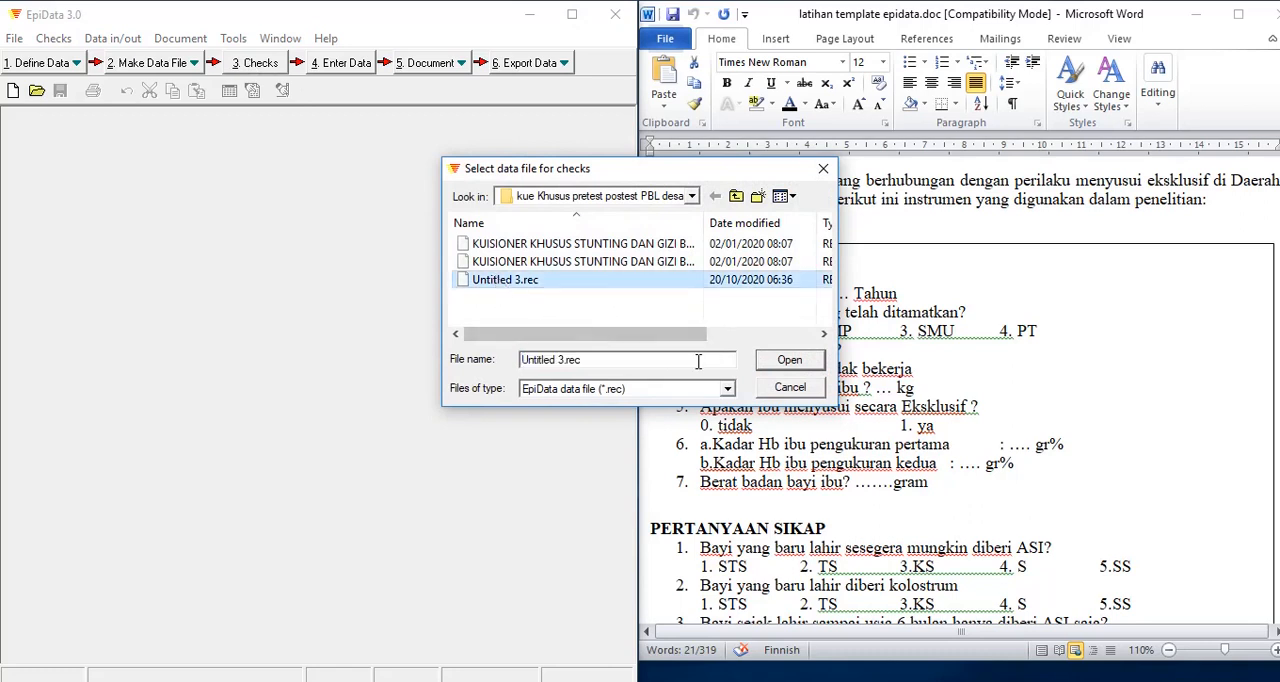
left_click(600, 360)
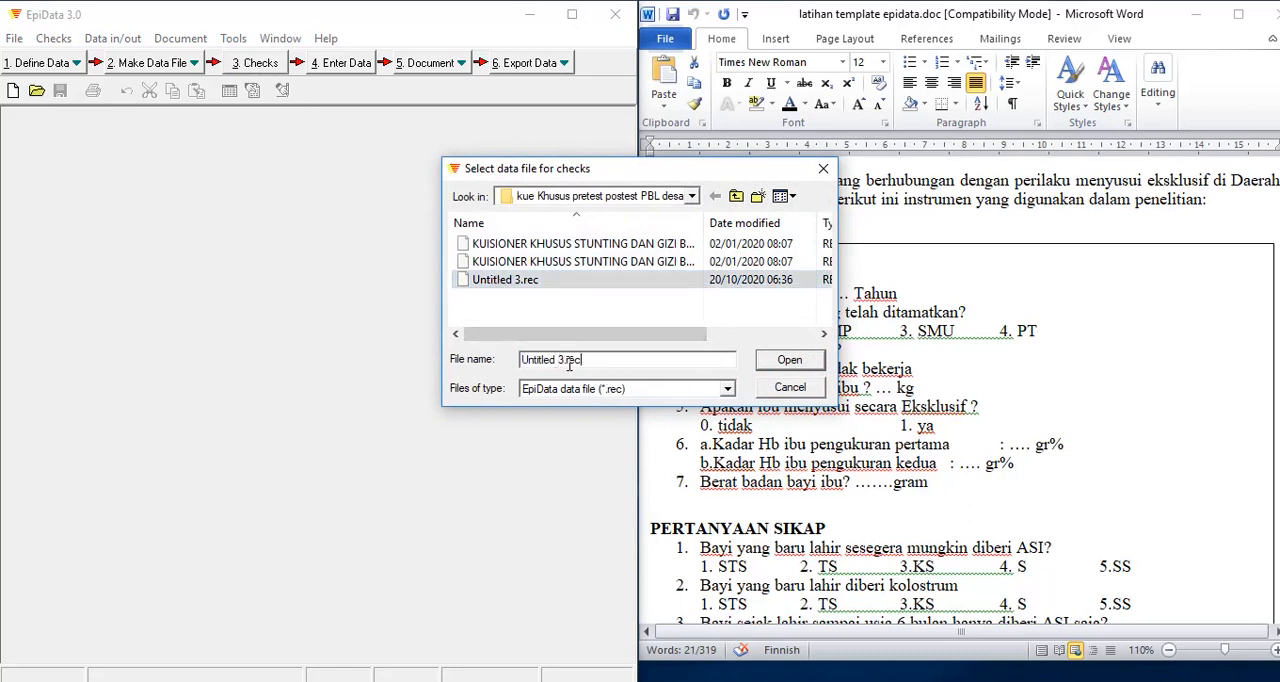
left_click(600, 261)
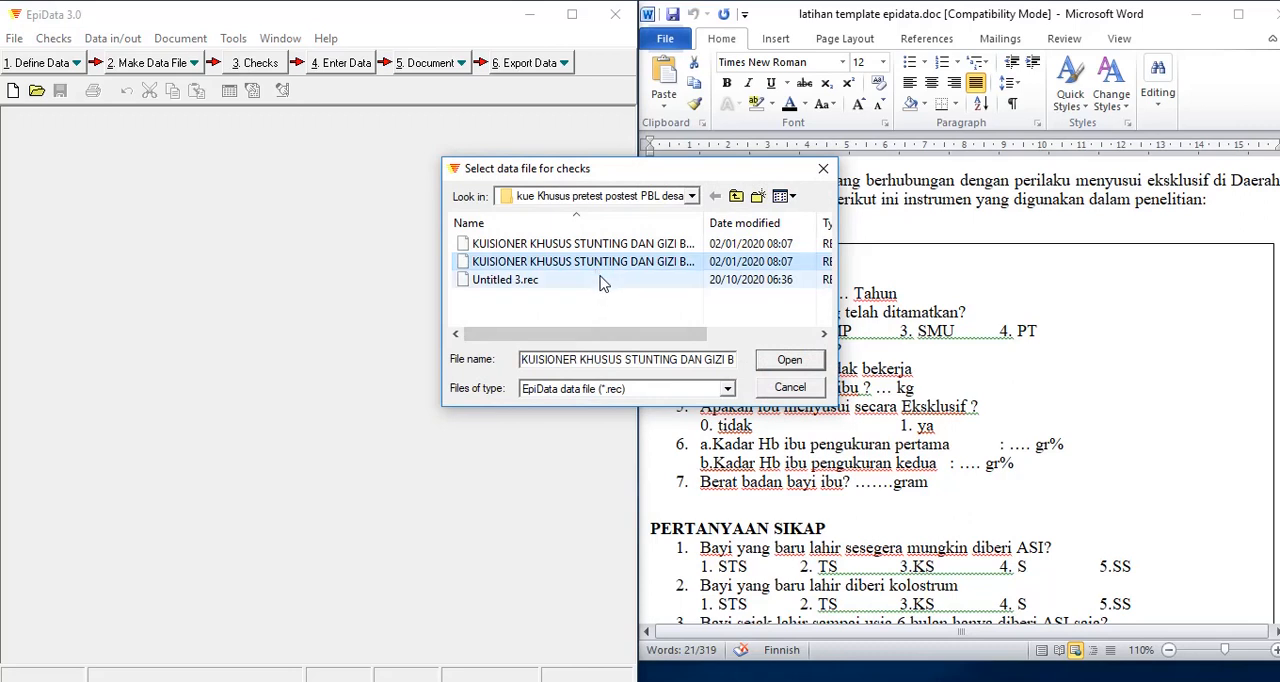
left_click(600, 280)
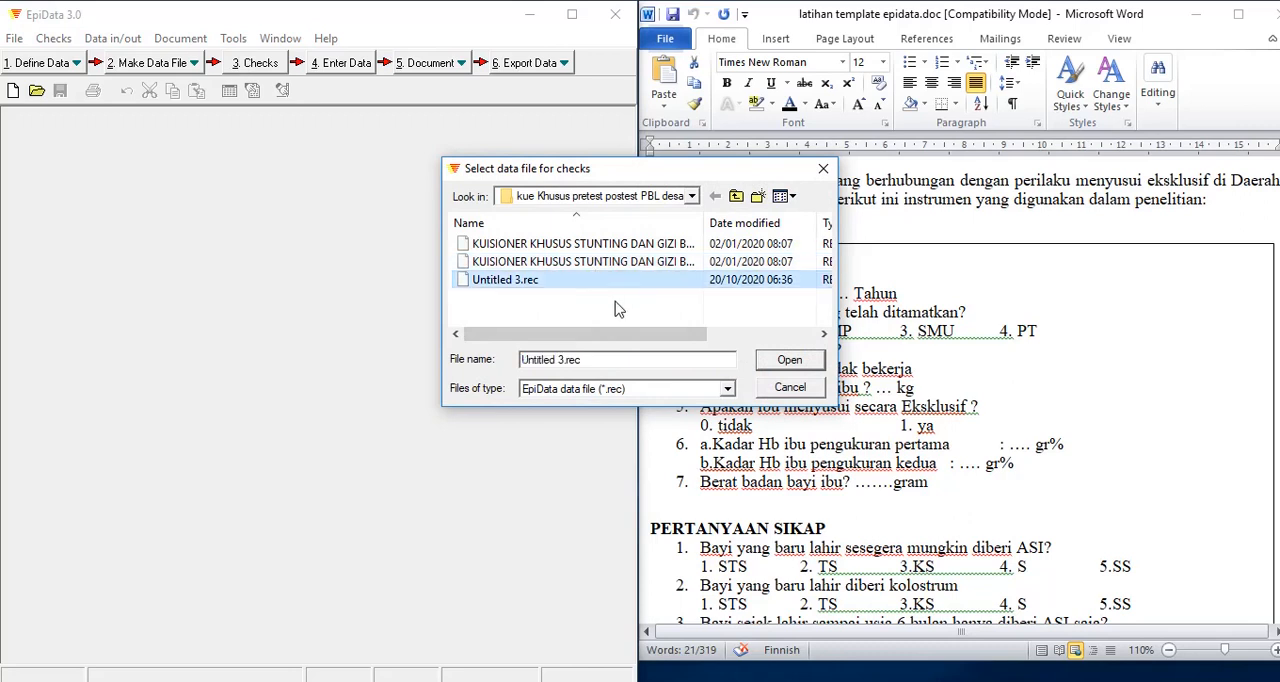
left_click(790, 362)
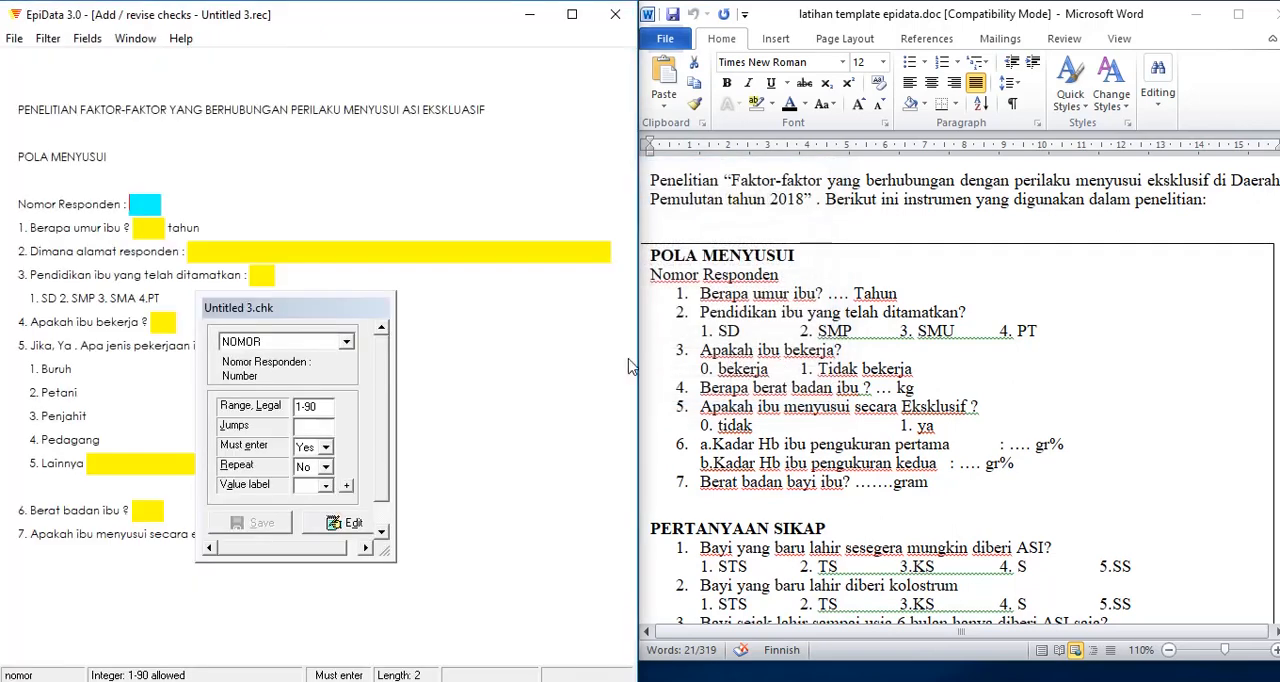
Step: Revise the legal range of the Nomor Responden field
left_click_drag(327, 307, 460, 170)
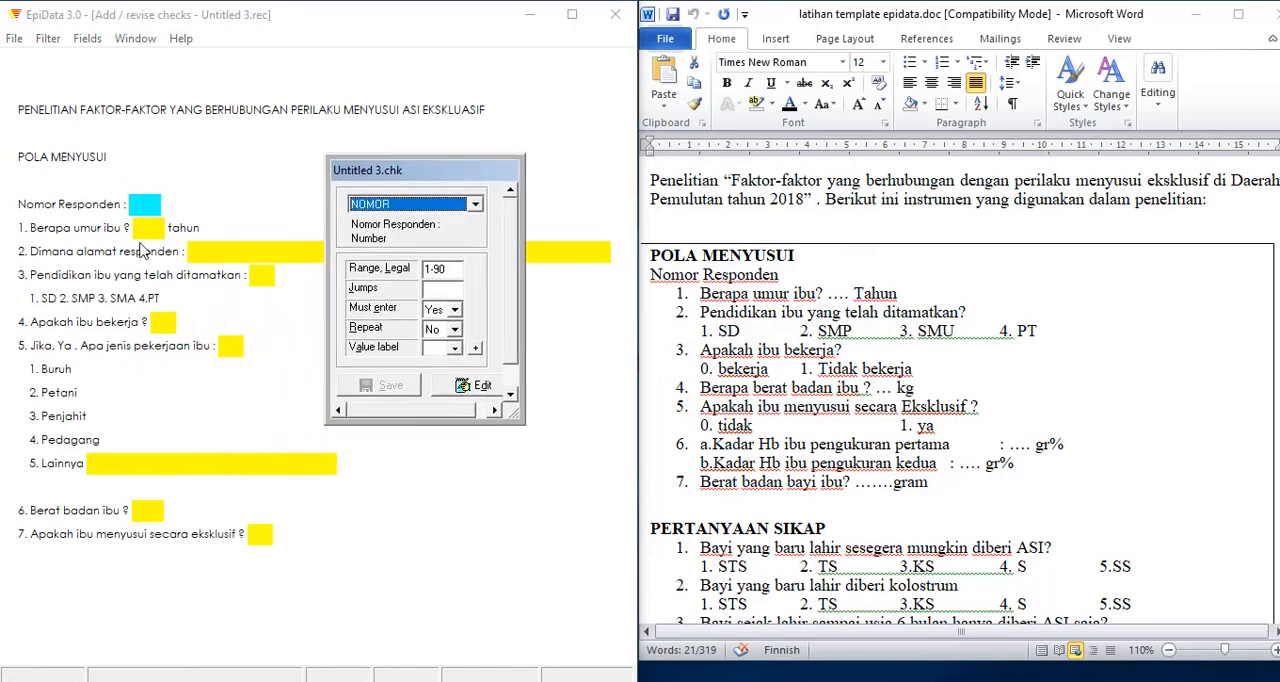
left_click(146, 203)
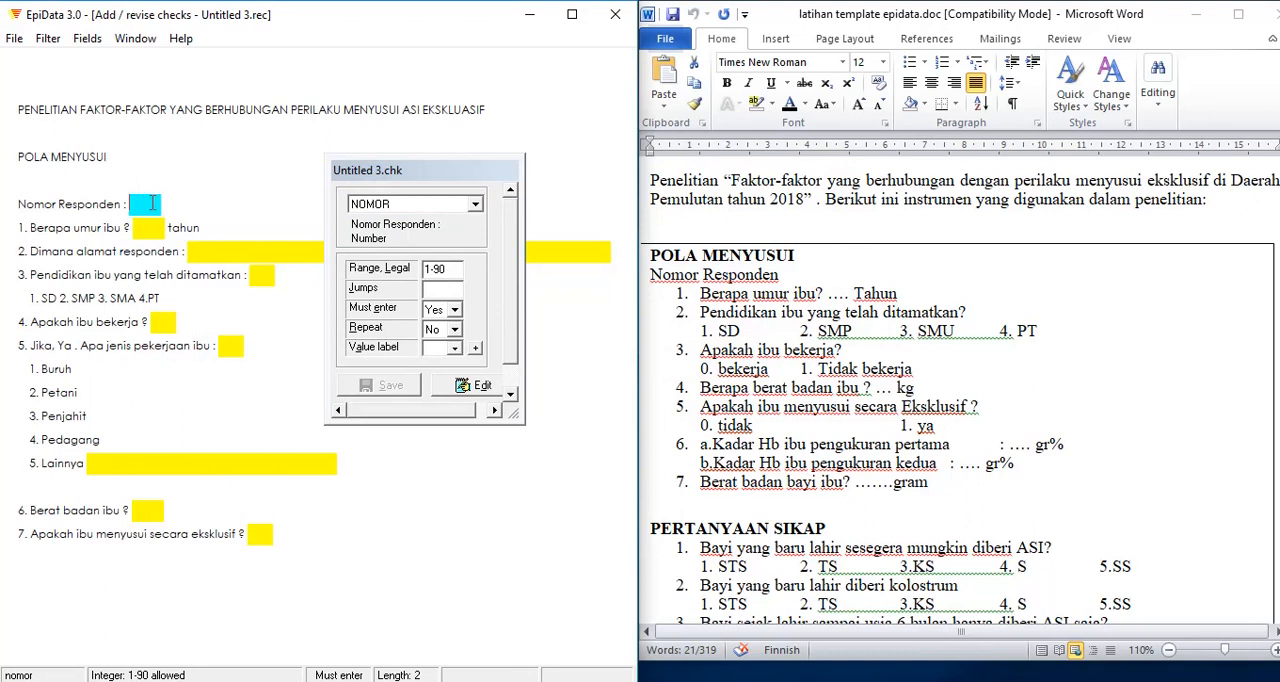
left_click(438, 268)
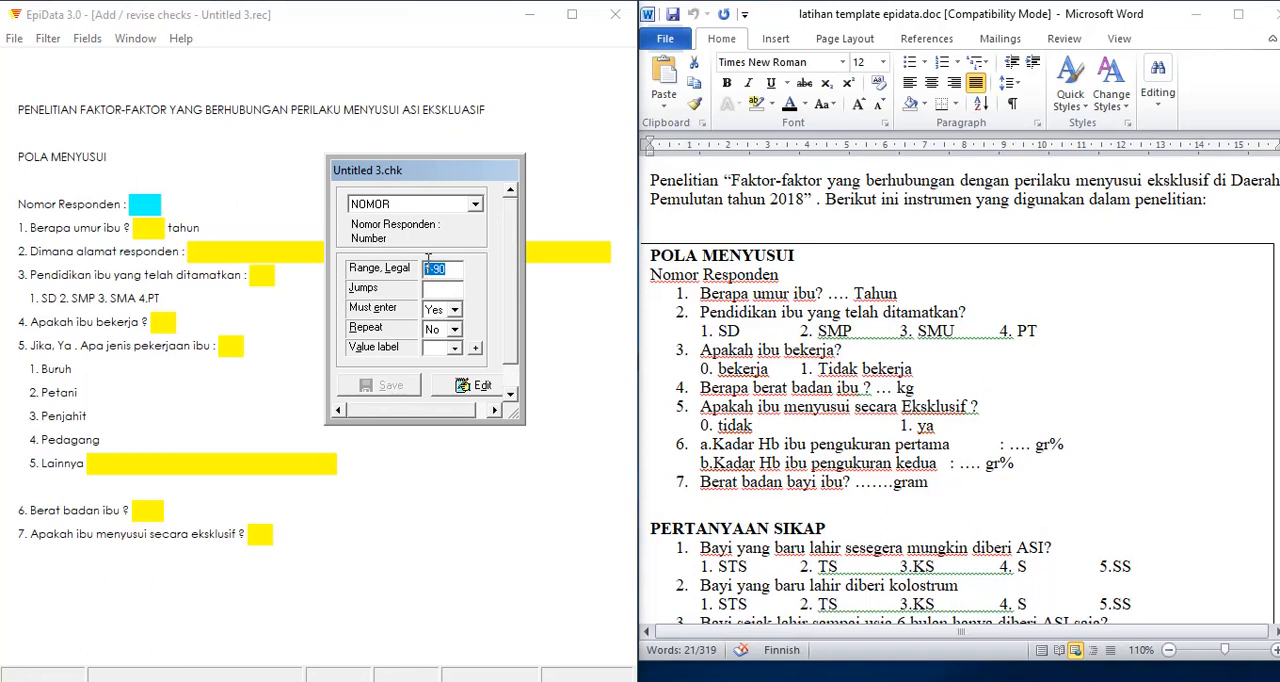
left_click(429, 268)
key("BackSpace")
Step: Set must enter to Yes for the mother's age field in question 1, without assigning a value label
left_click(142, 232)
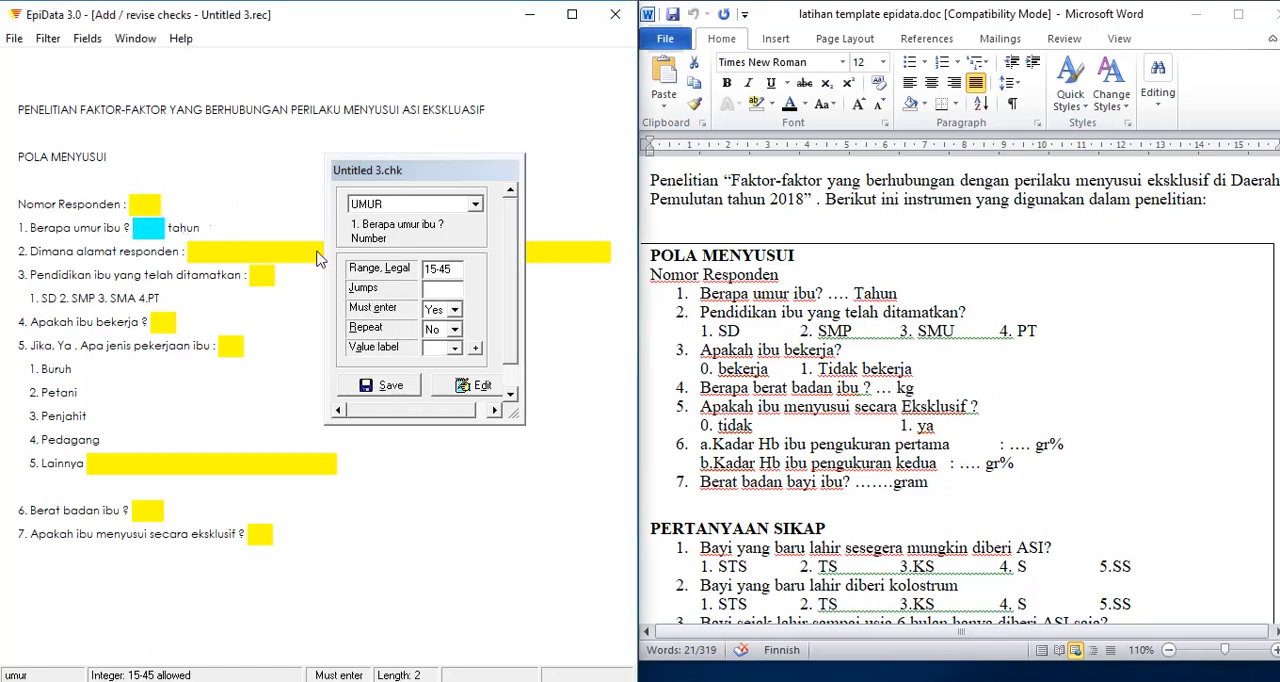
left_click(446, 271)
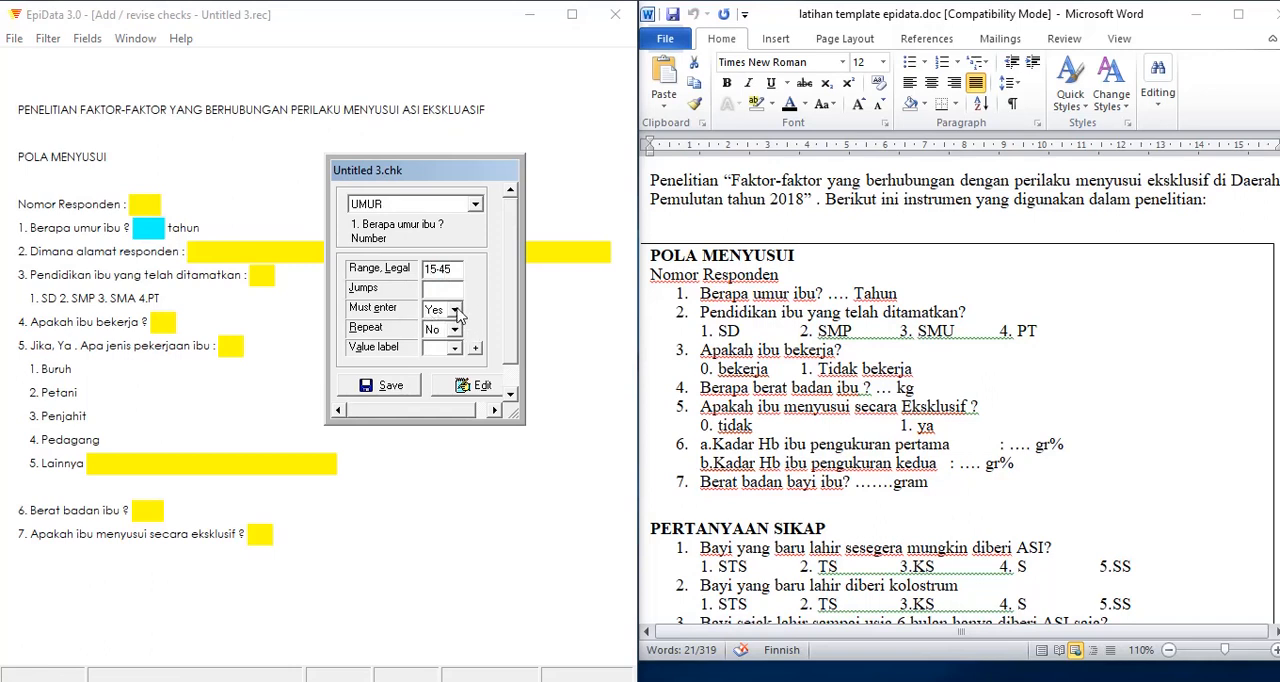
left_click(455, 309)
left_click(432, 322)
left_click(455, 348)
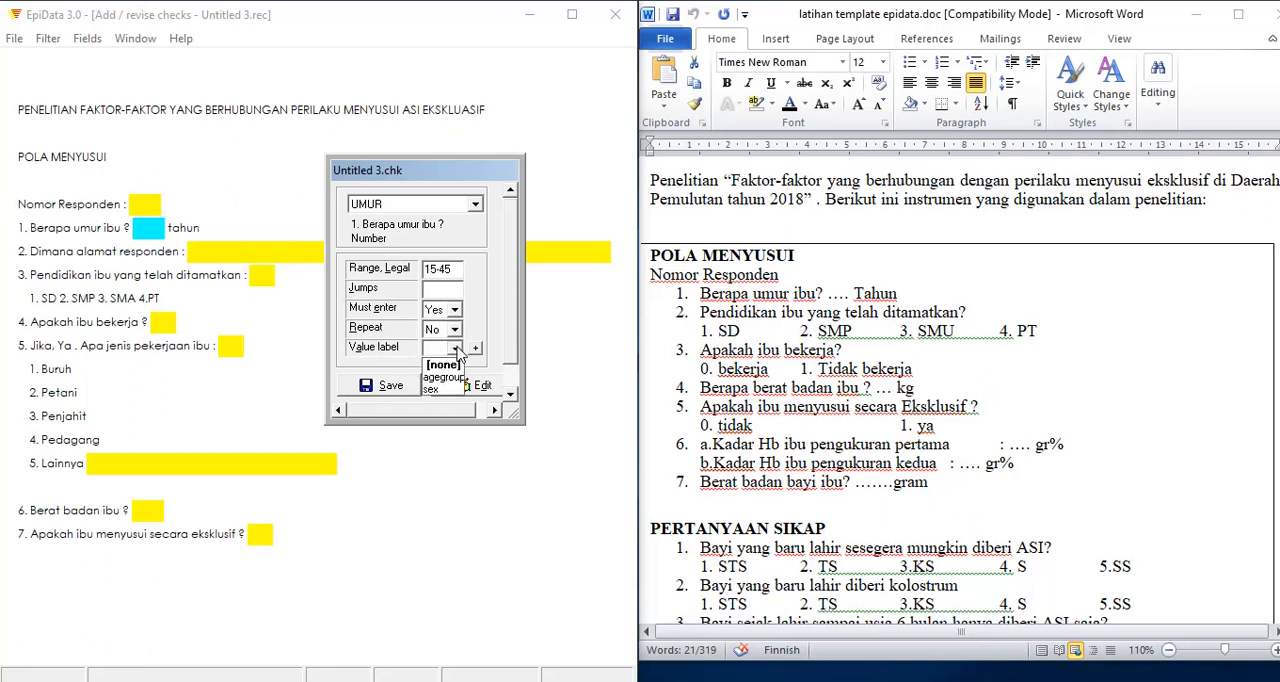
left_click(382, 330)
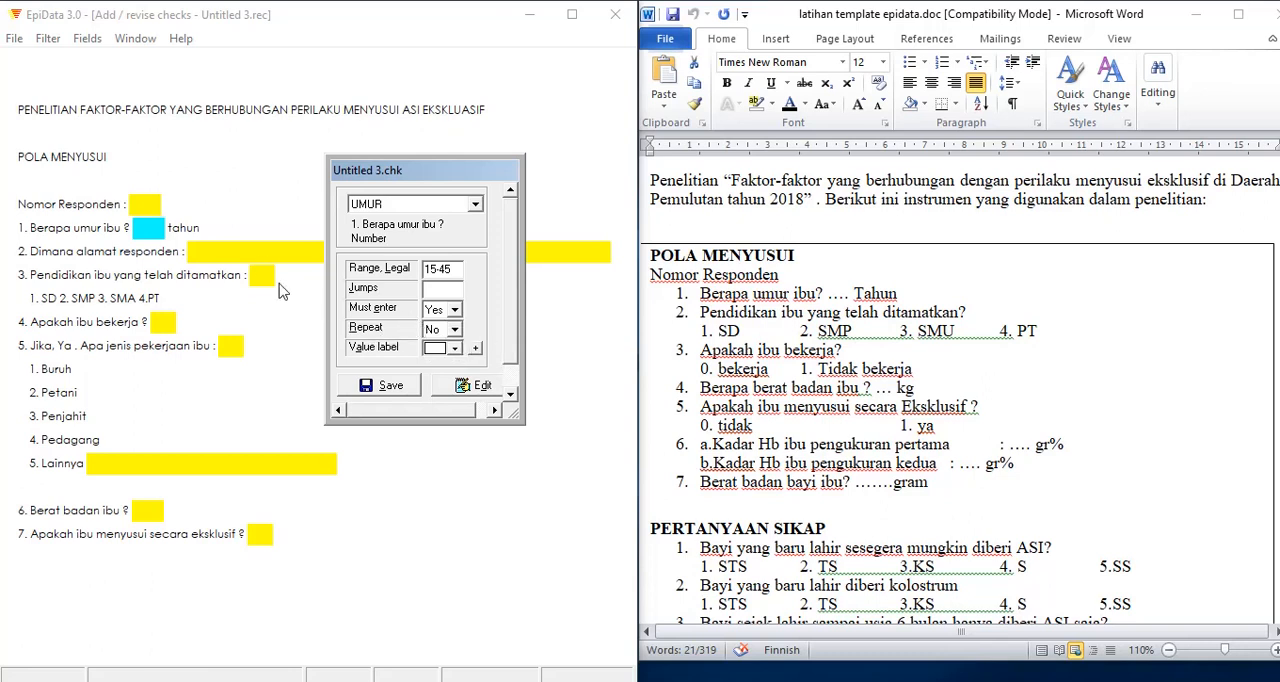
Step: Set must enter to Yes for the respondent address field in question 2
left_click(249, 251)
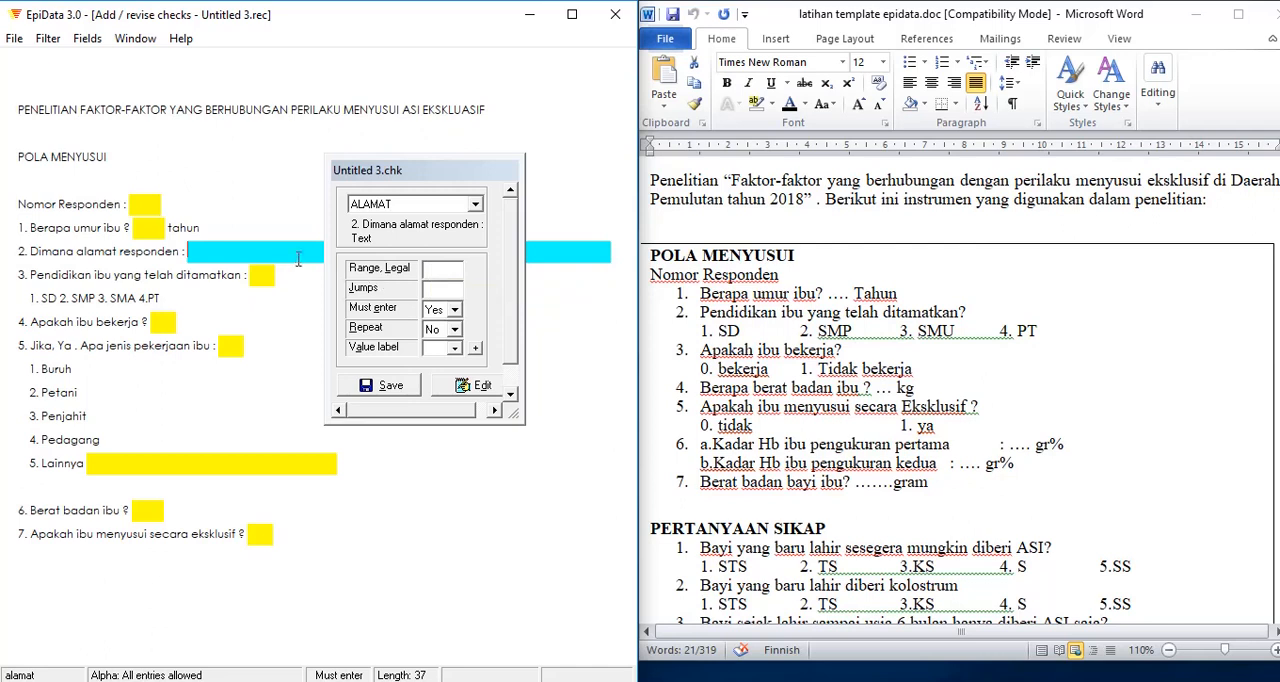
left_click(455, 312)
left_click(448, 339)
Step: Define a legal range starting at 1 for the education field in question 3 and make its entry mandatory
left_click(267, 274)
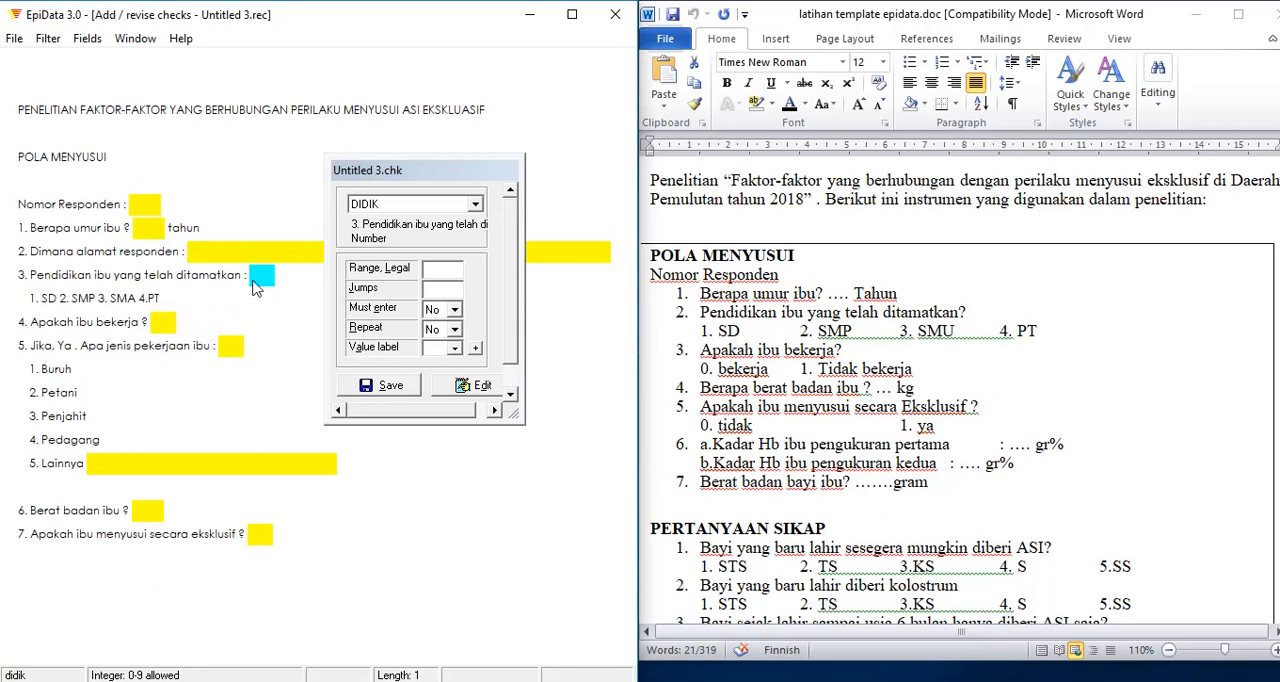
left_click(447, 271)
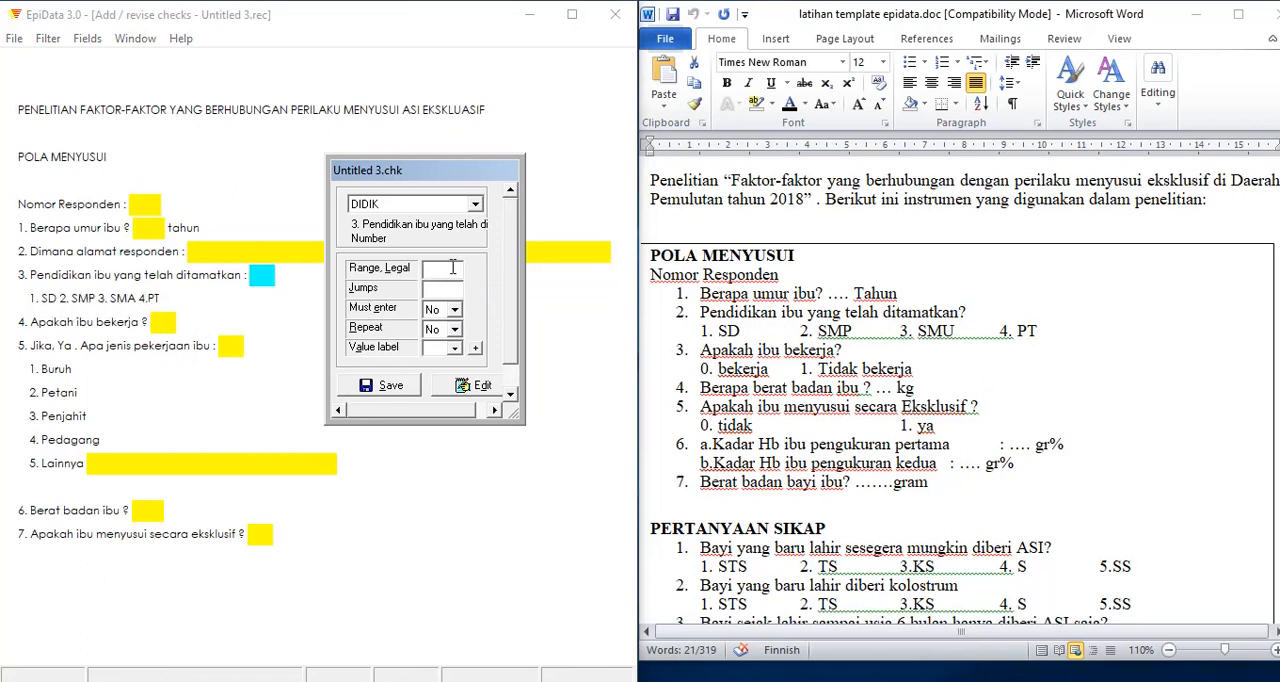
type("1-4")
left_click(454, 310)
left_click(436, 339)
Step: Set the legal range 0-1 and must enter Yes for the employment field in question 4
left_click(162, 325)
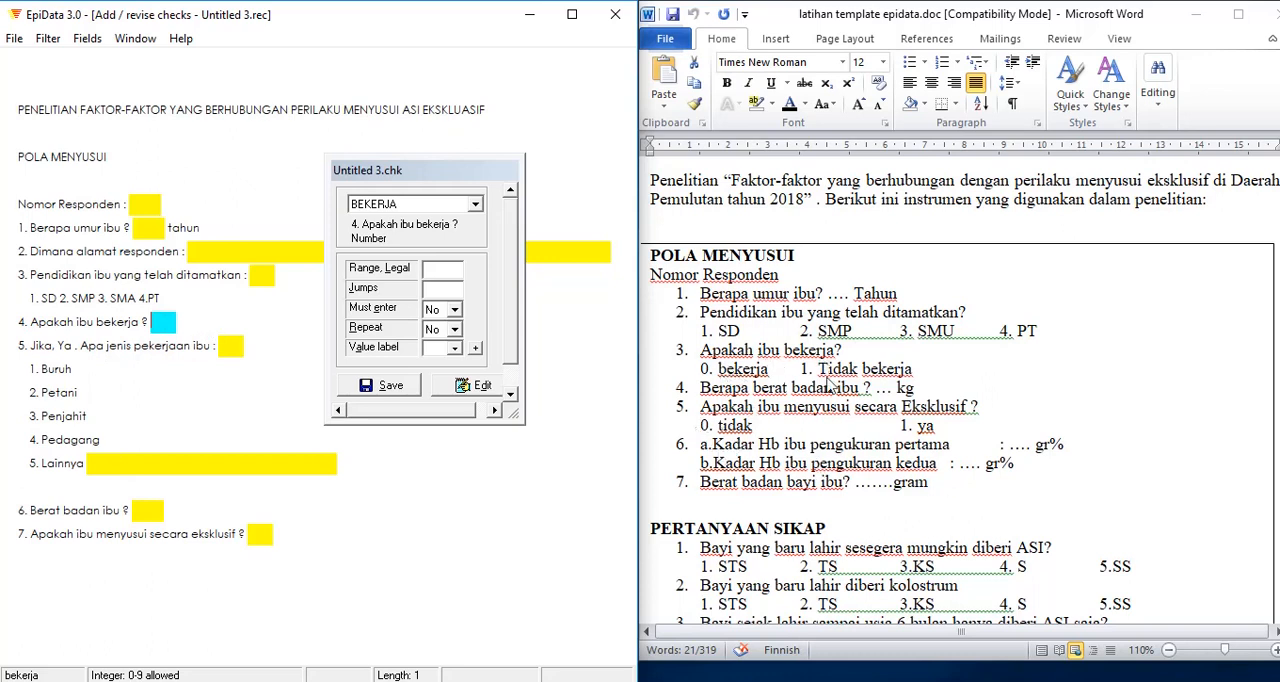
left_click(440, 270)
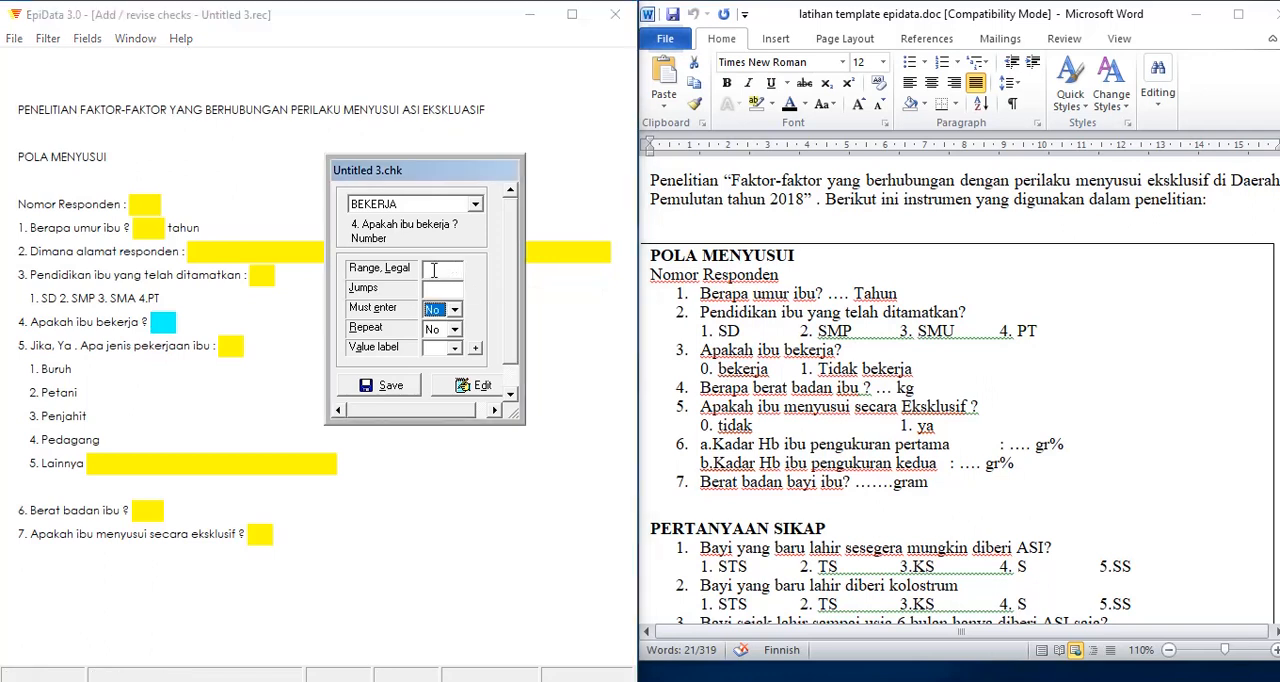
type("0-1")
left_click(454, 310)
left_click(438, 331)
Step: Define the jump 1>berat for the employment field in question 4
left_click(227, 345)
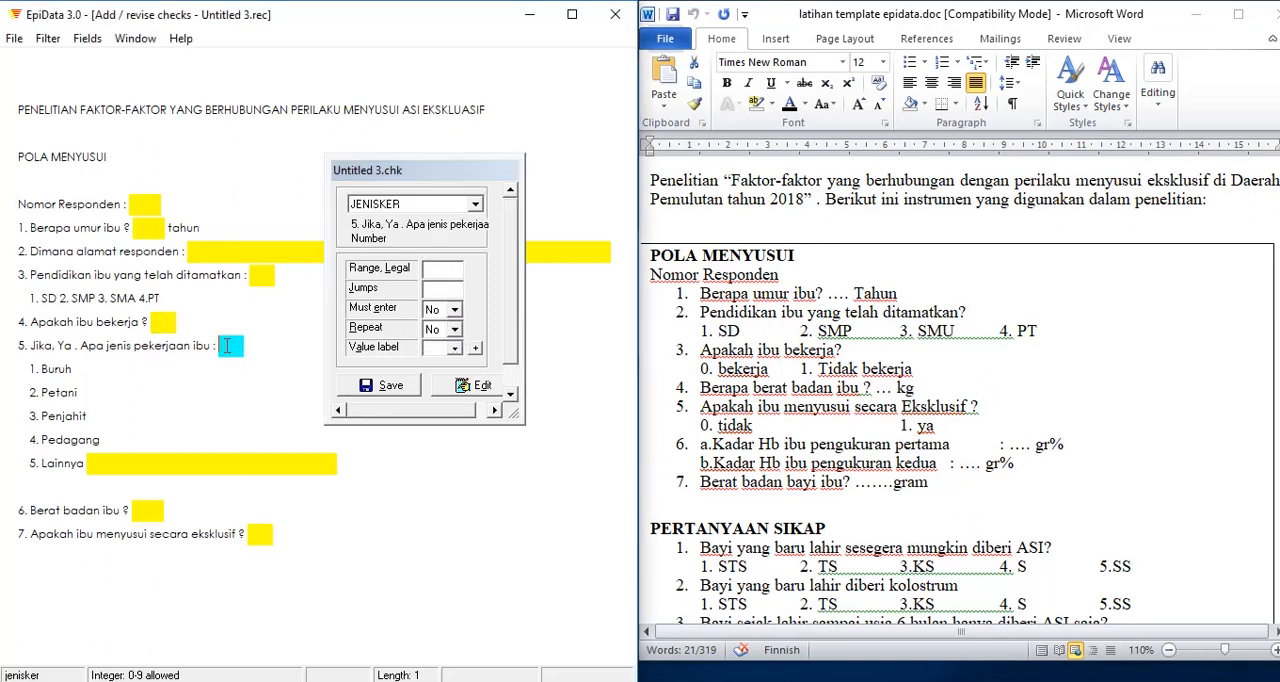
left_click(163, 321)
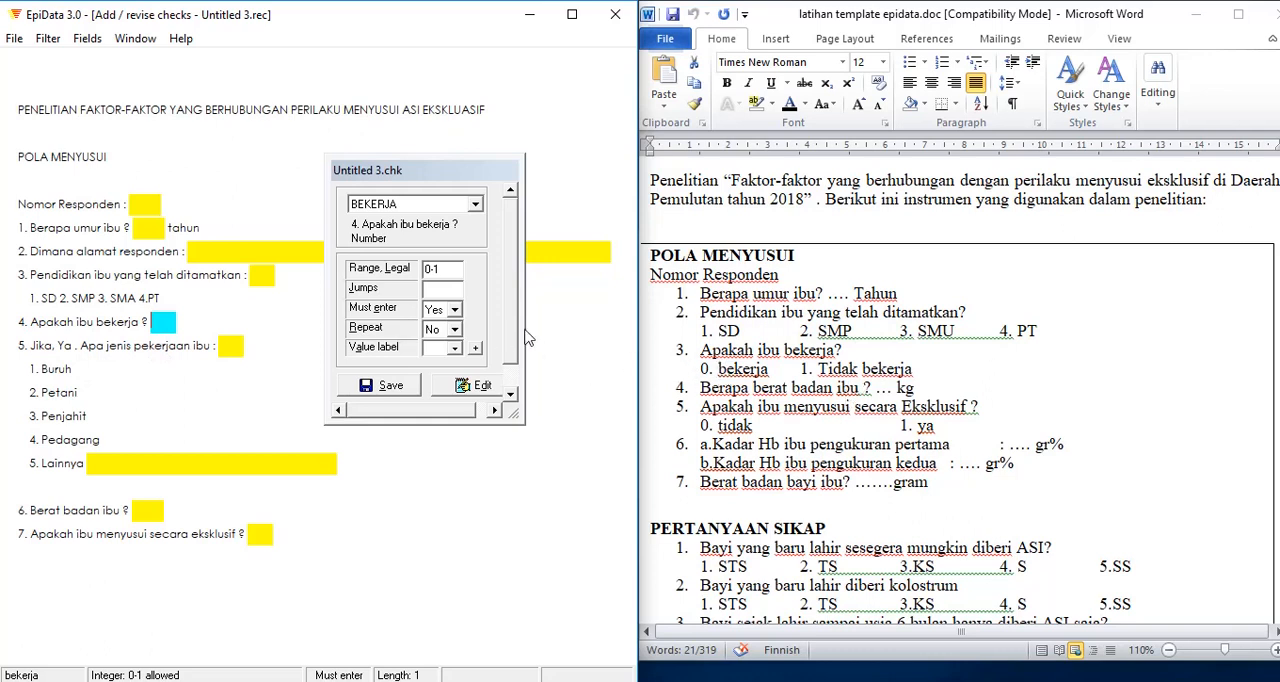
left_click(428, 288)
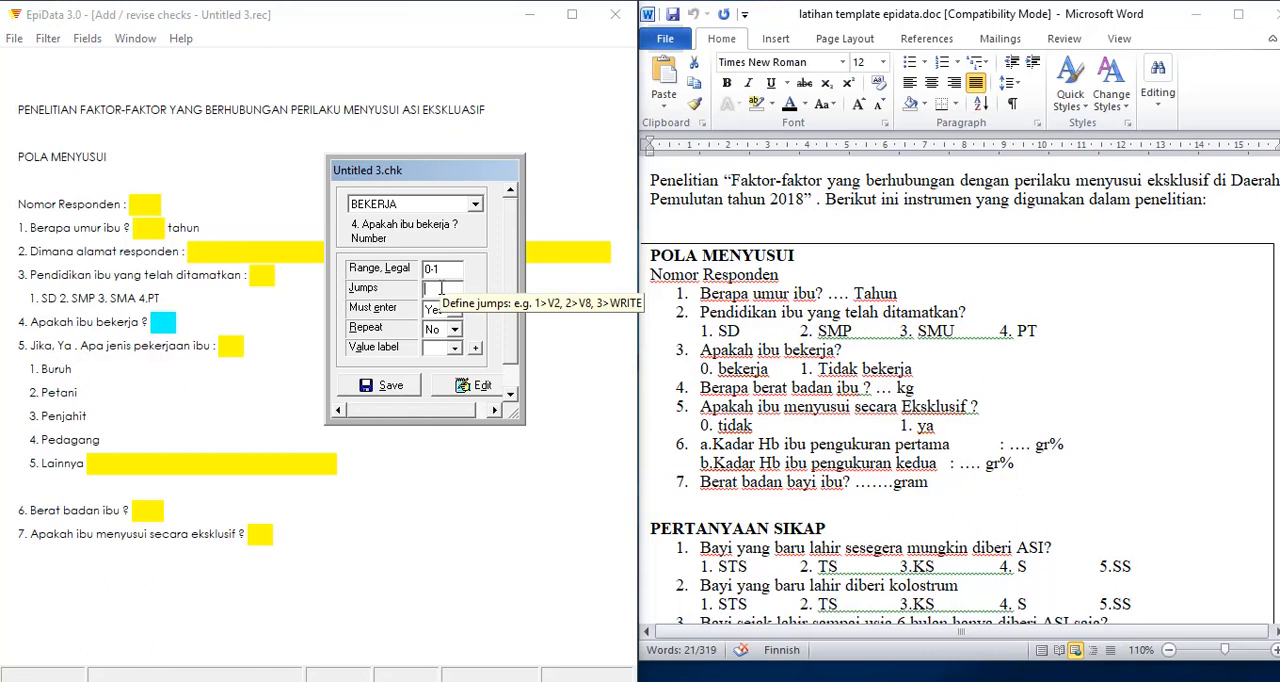
type("0")
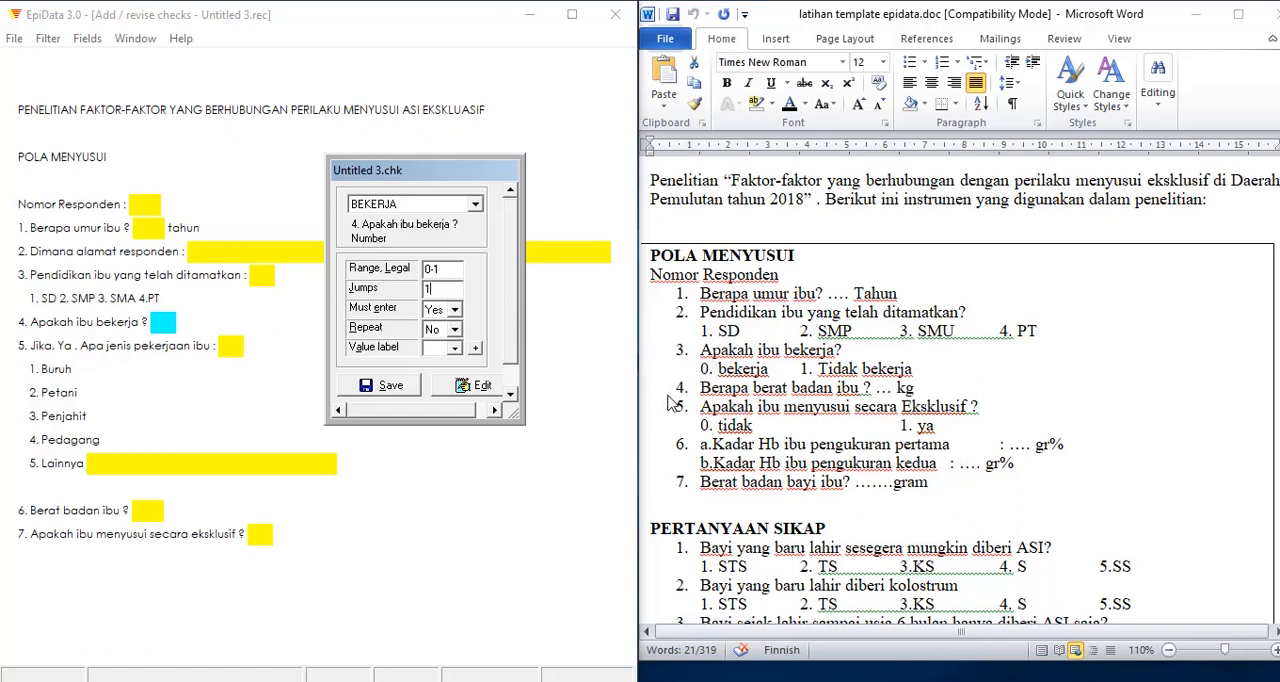
type(">")
type("berat")
Step: Set the legal range of the job type field in question 5 to 1-5
left_click(238, 345)
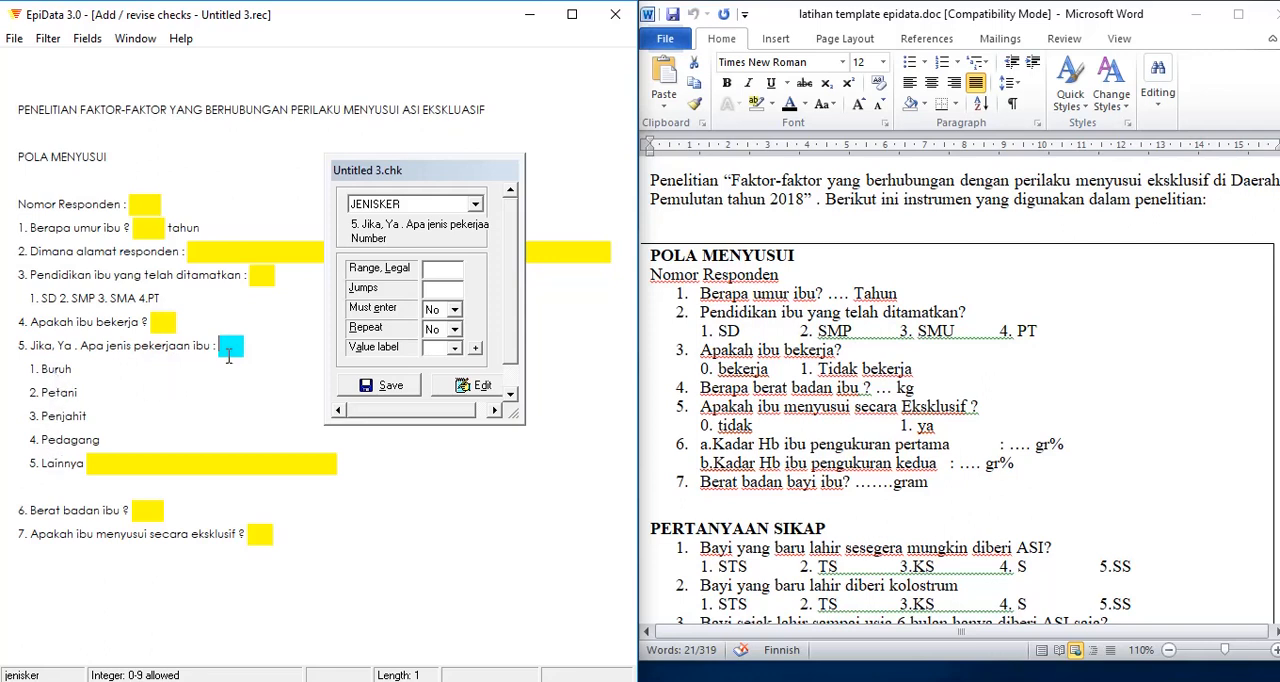
left_click(439, 269)
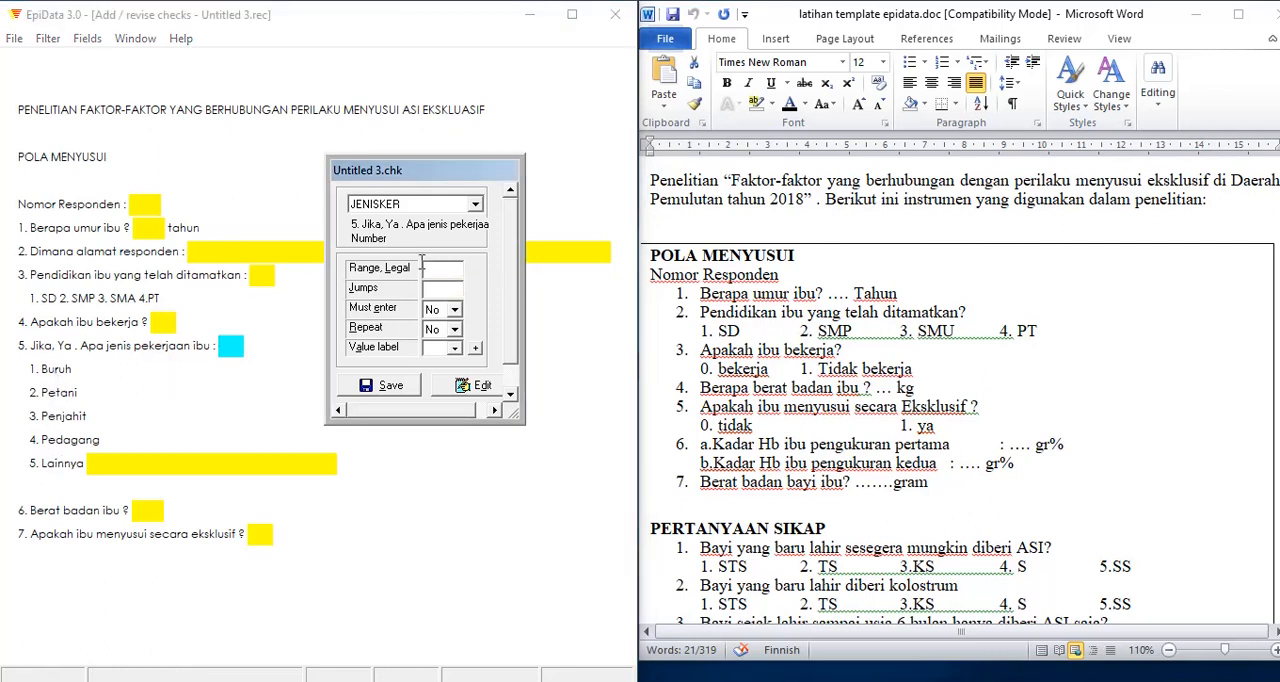
type("1-5")
Step: Define jumps to the berat field for codes 1, 2 and 3 of the job type field in question 5
left_click(232, 341)
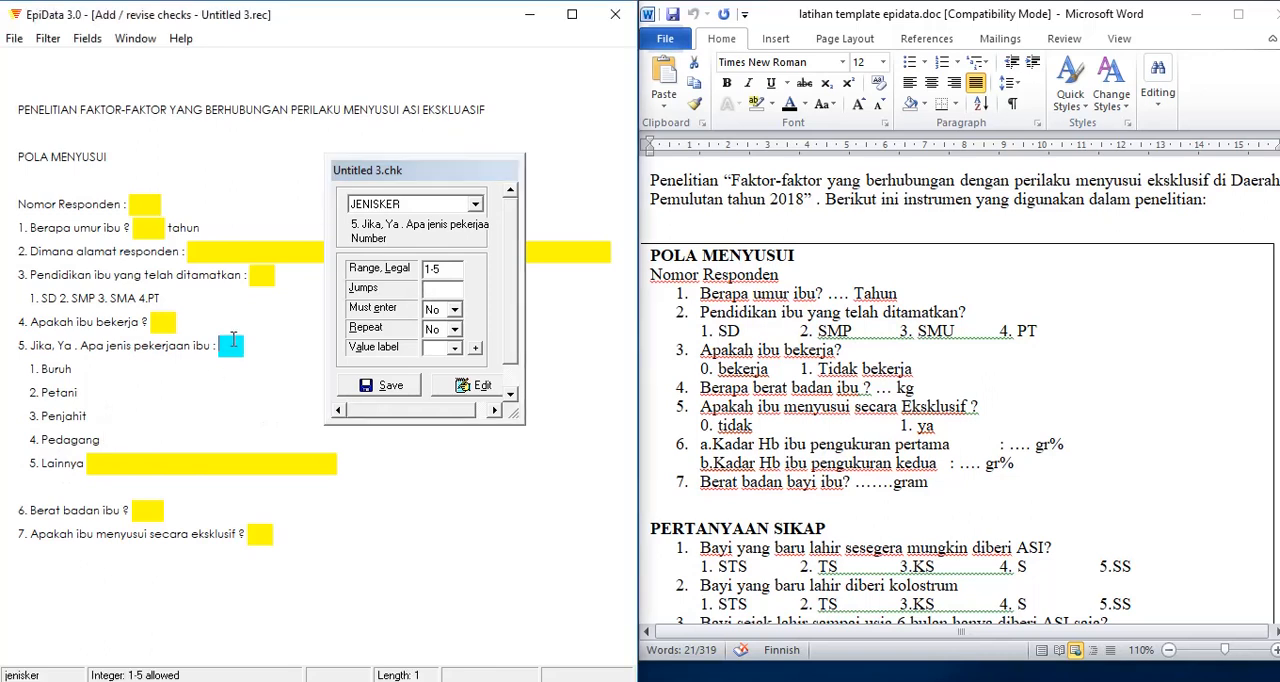
left_click(100, 466)
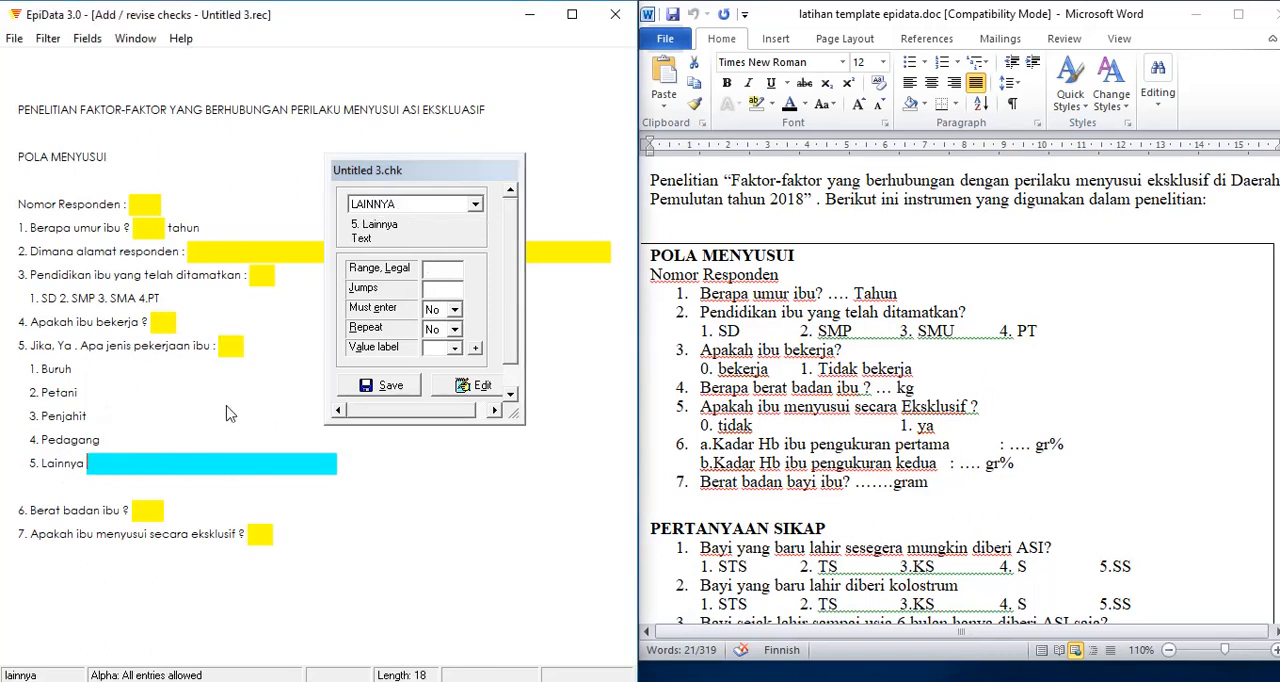
left_click(231, 345)
left_click(433, 291)
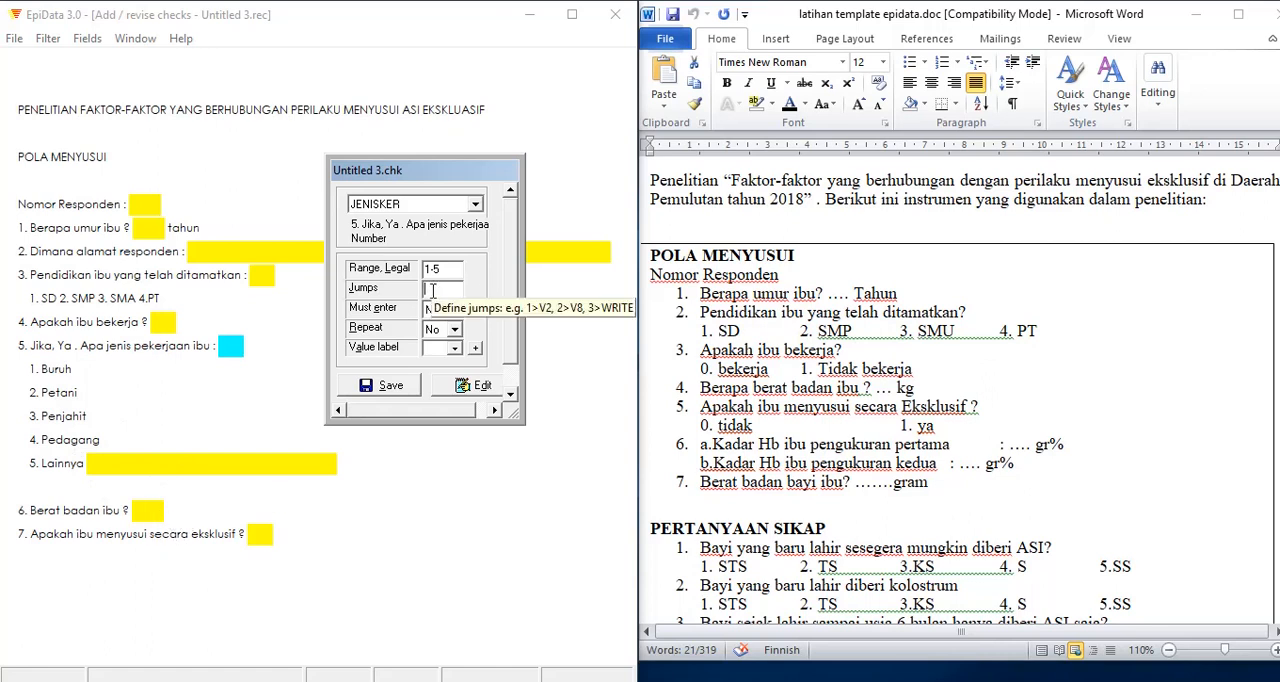
type("1")
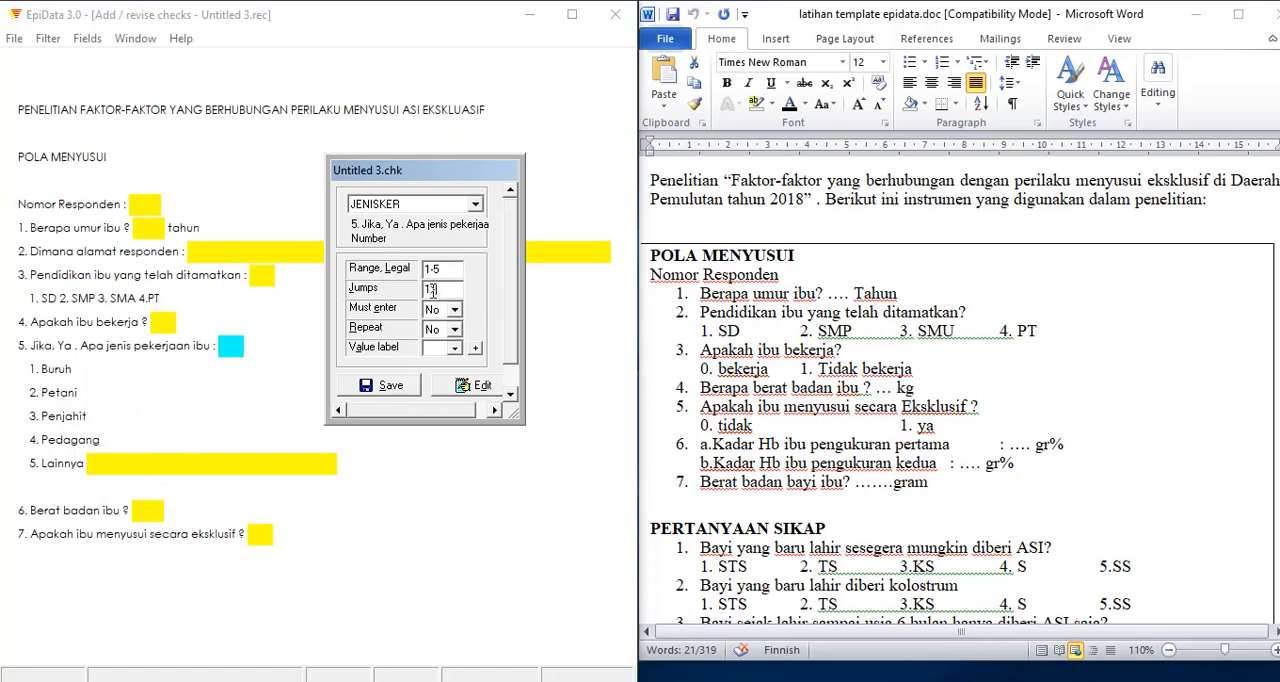
type(">berat")
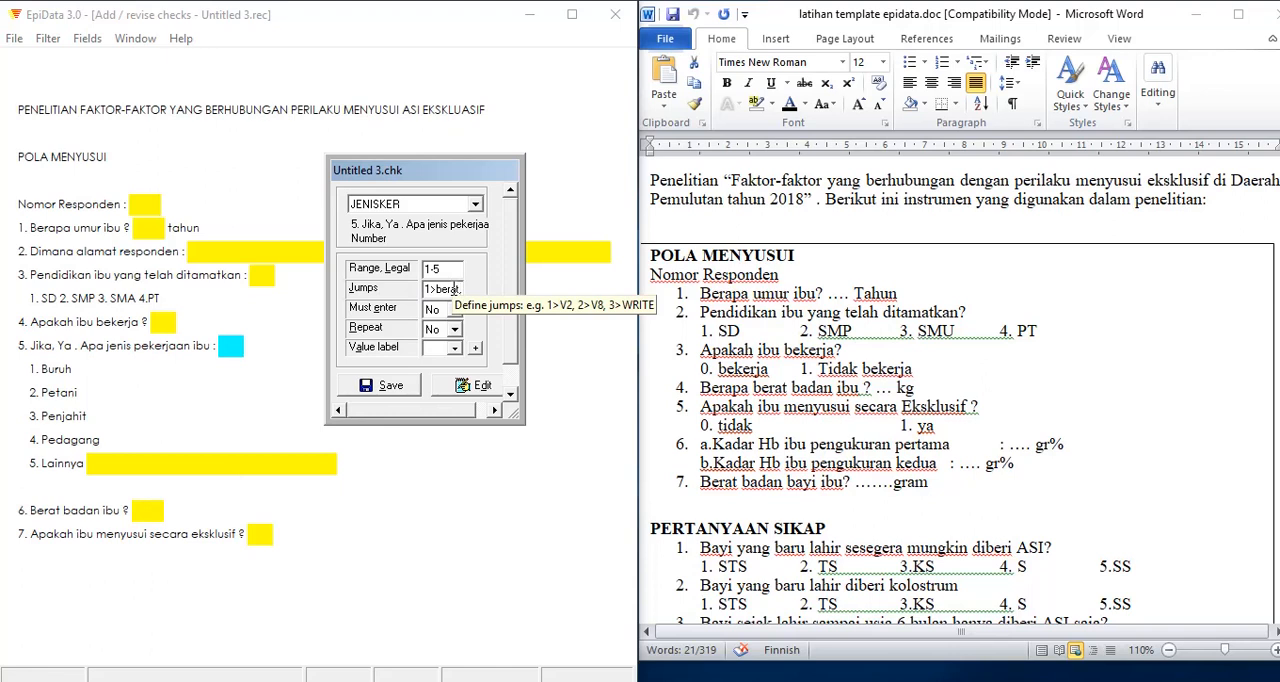
type(",2>")
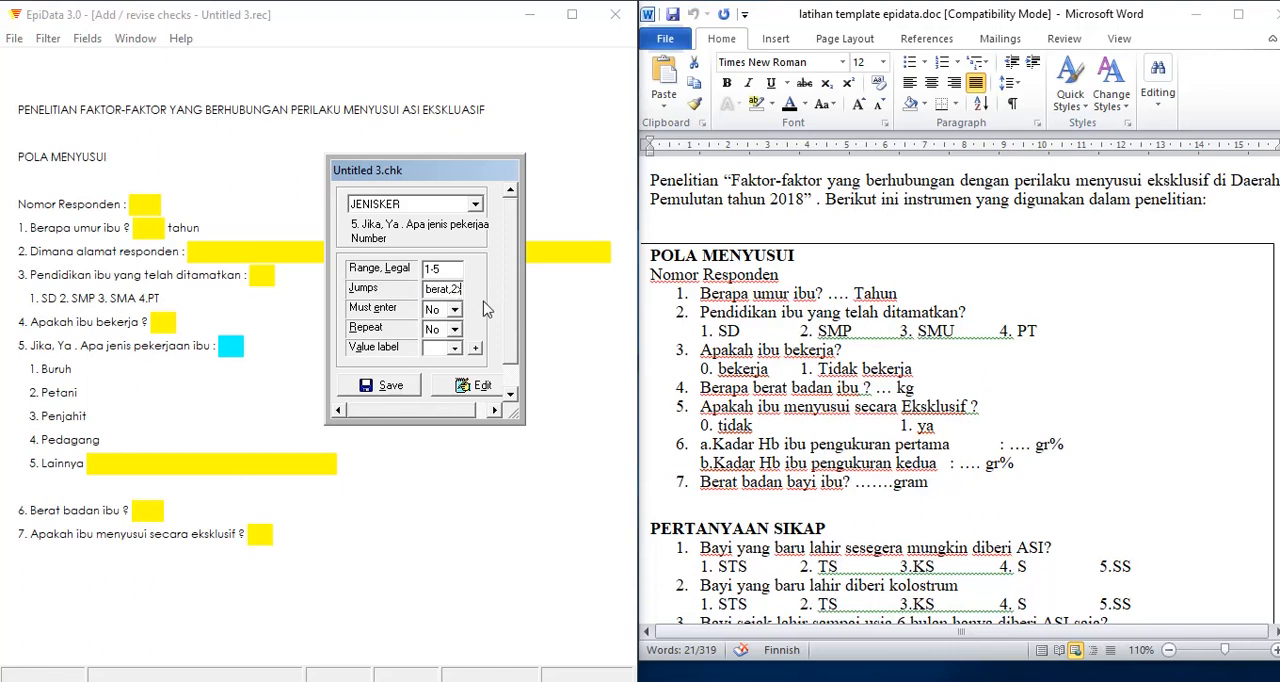
type("berat,t3;berat")
Step: Extend the jumps of the job type field in question 5 with 4>berat
left_click(148, 512)
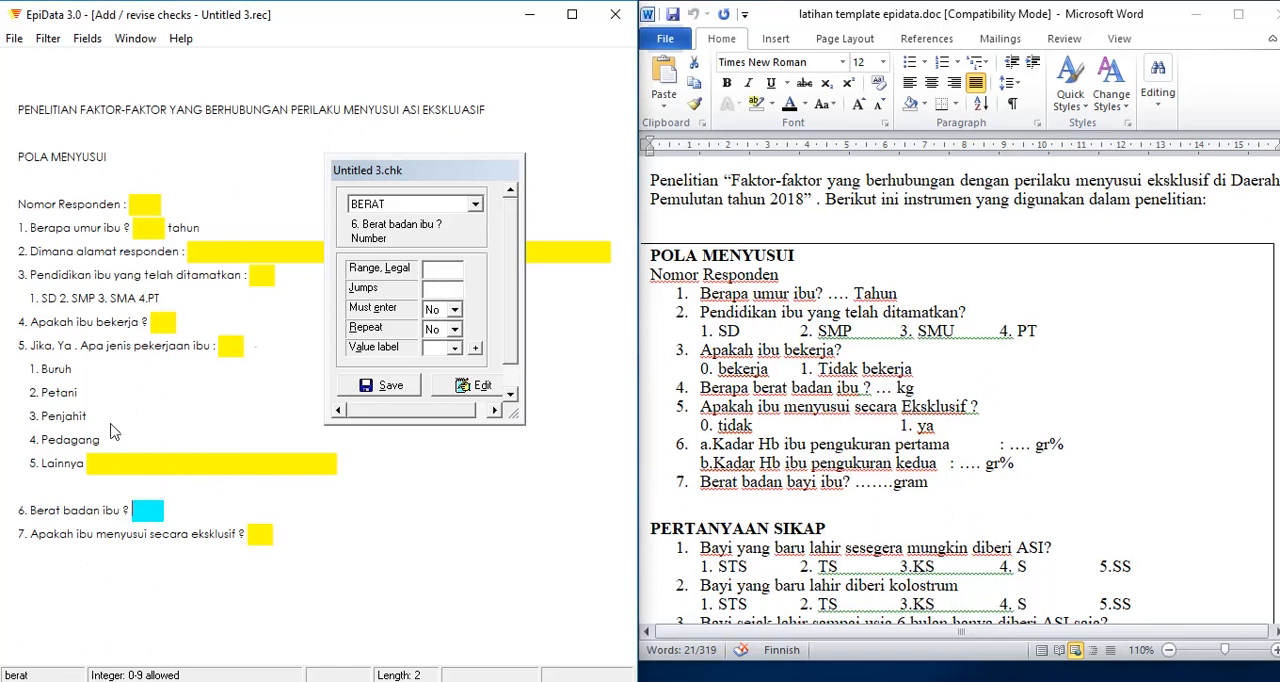
left_click(242, 343)
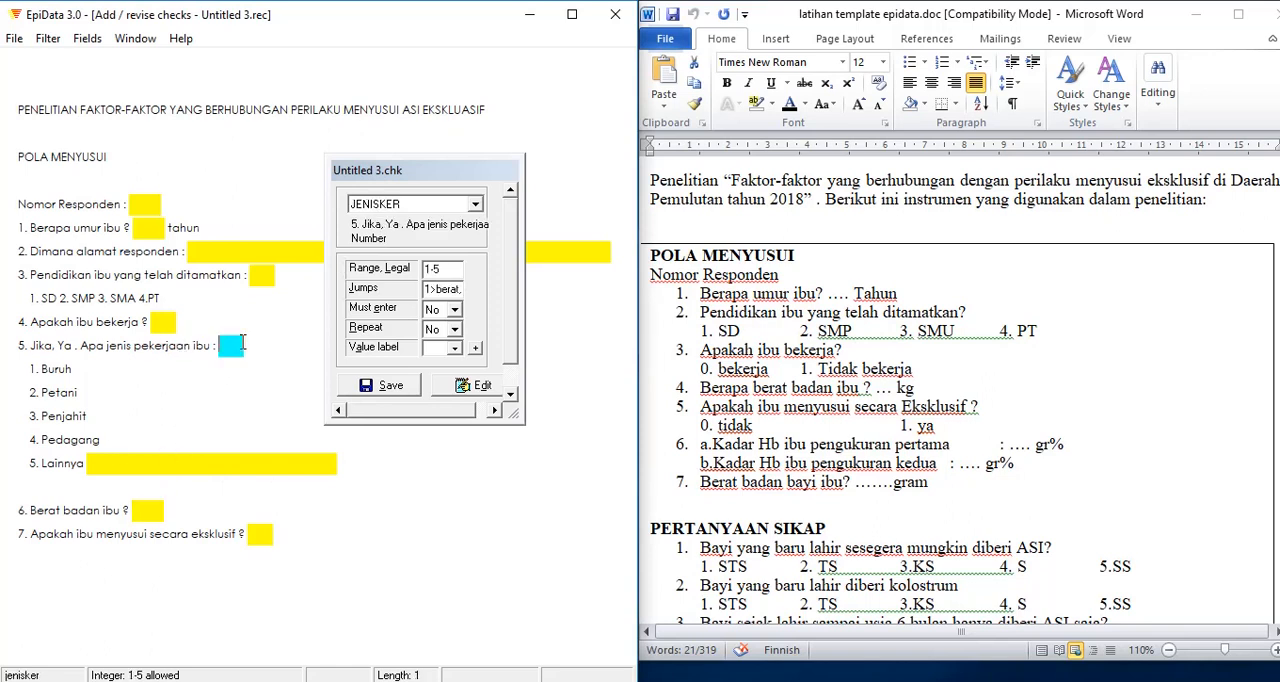
left_click(440, 292)
type("1>berat,3>berat")
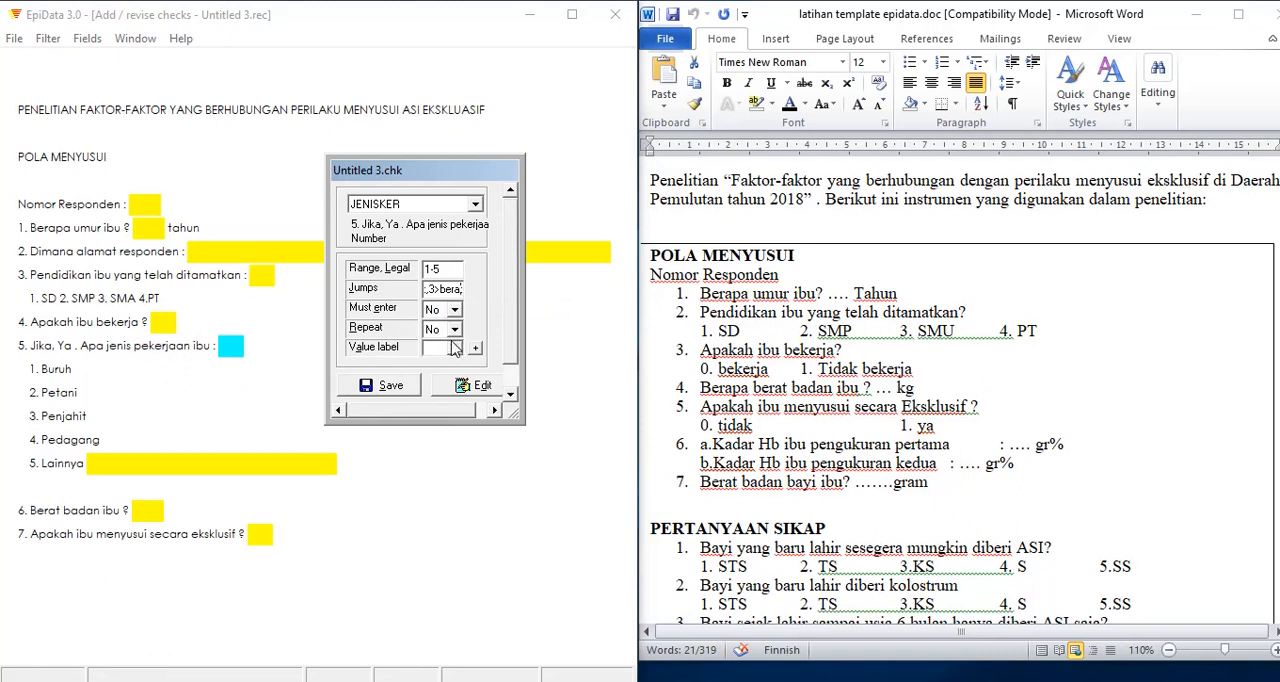
type(",,4>berat")
Step: Set must enter to Yes for the mother's weight field in question 6
left_click(138, 465)
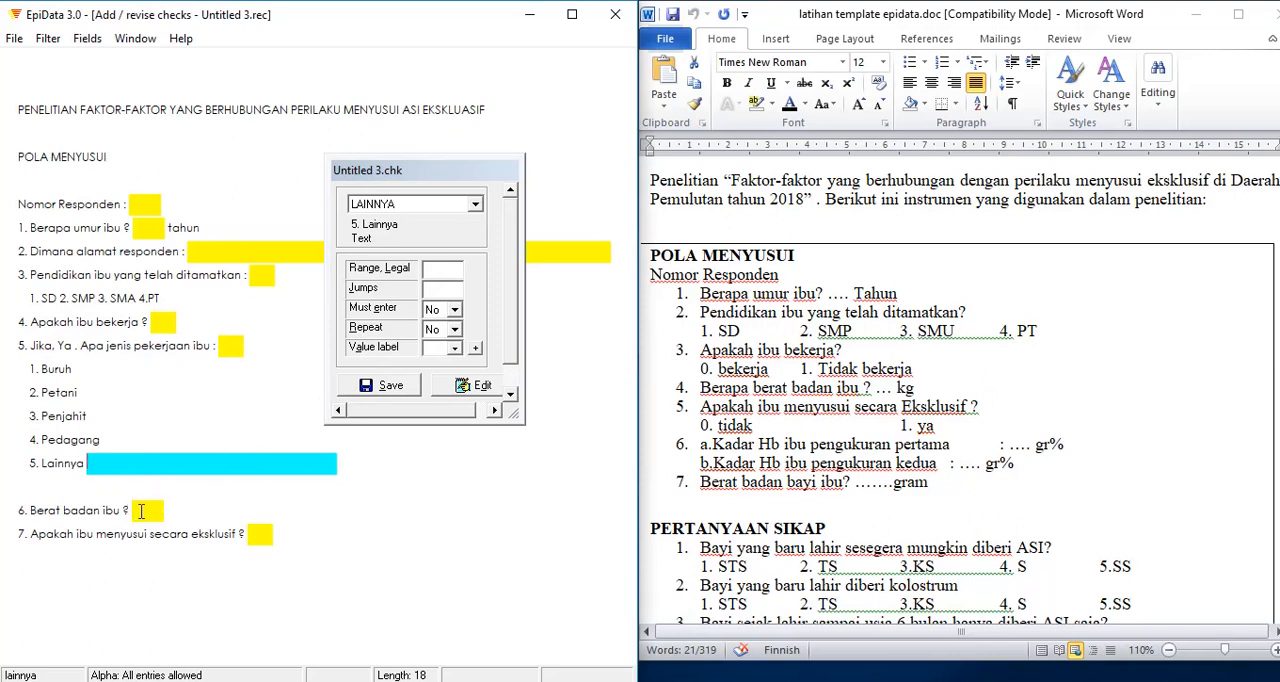
left_click(142, 510)
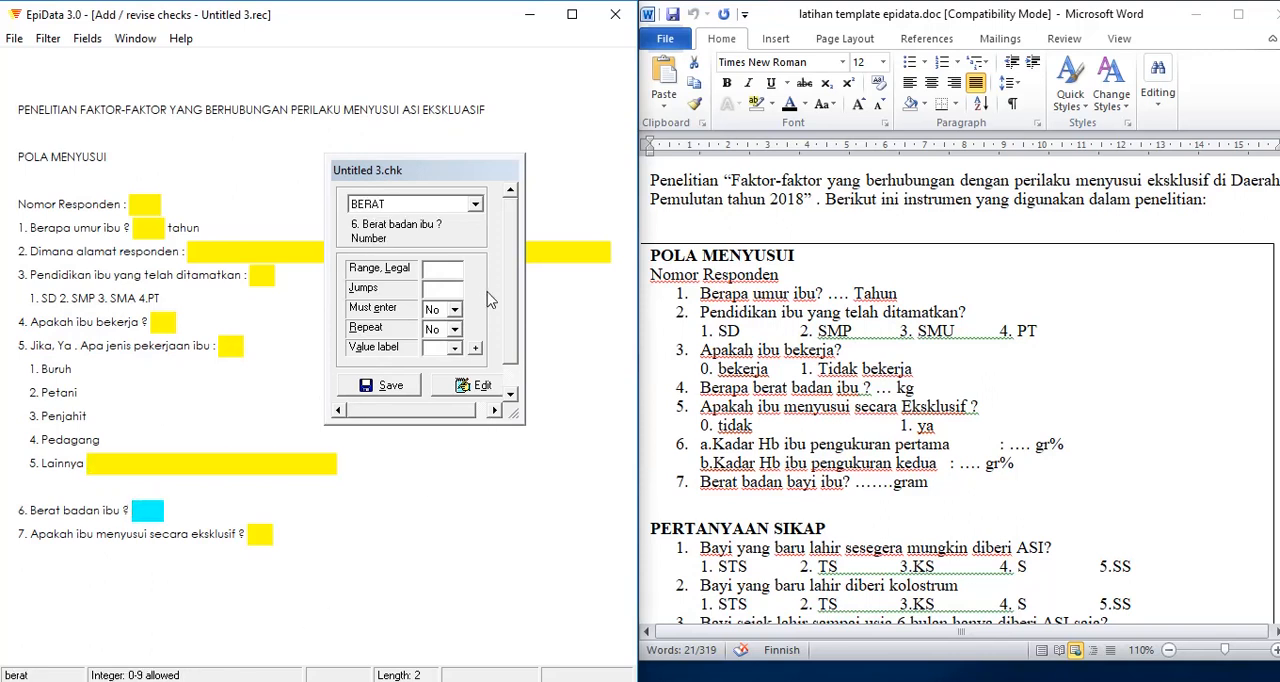
left_click(455, 310)
left_click(444, 340)
left_click(445, 268)
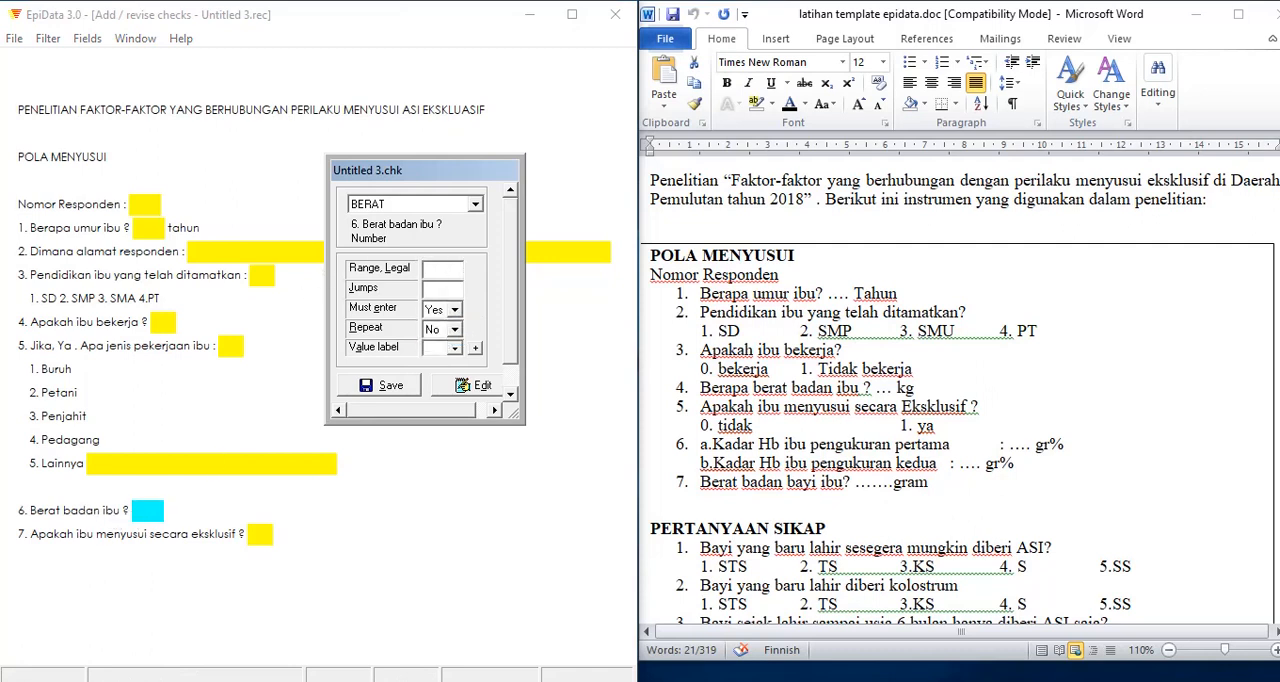
Step: Set the legal range of the exclusive breastfeeding field in question 7 to 0-1
left_click(260, 534)
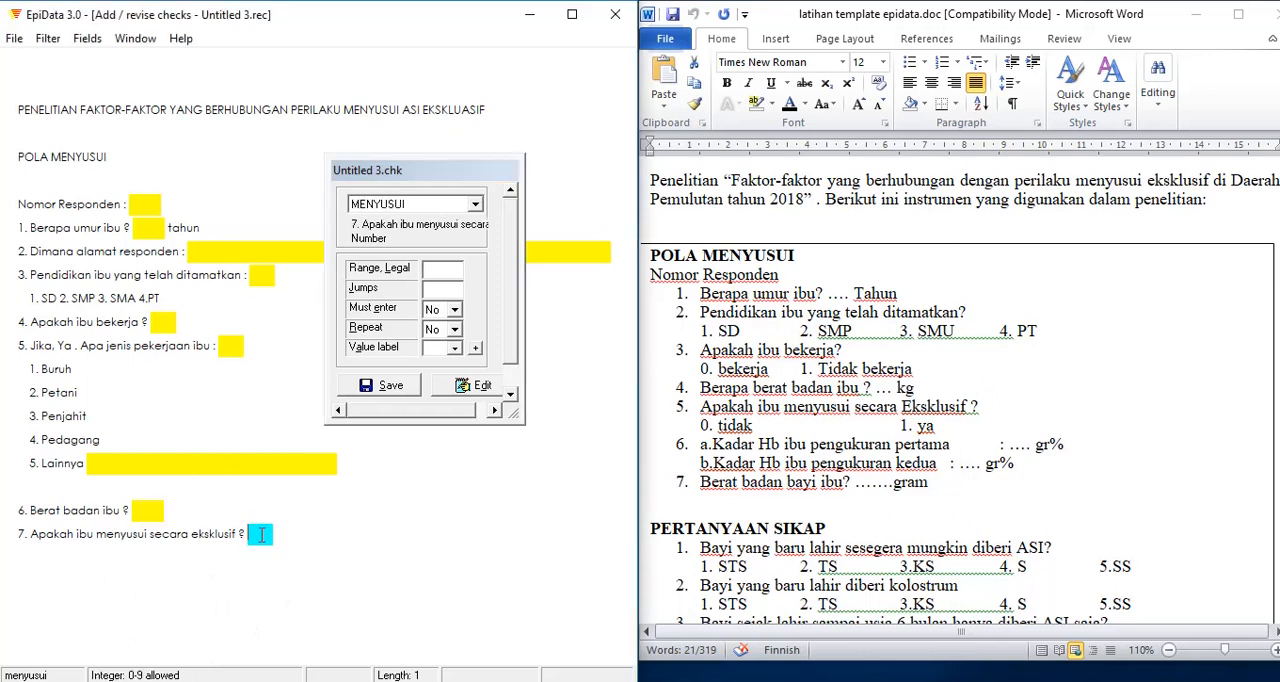
left_click(450, 273)
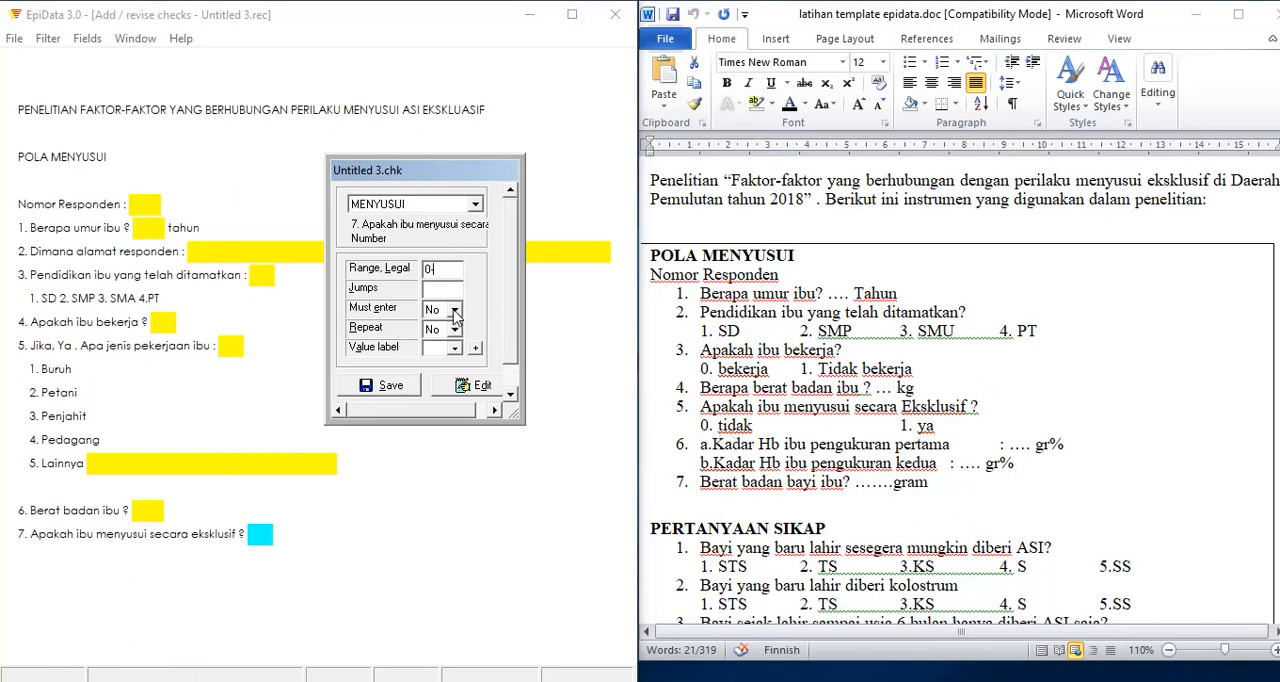
type("1")
Step: Define the jump 0>WRITE for the exclusive breastfeeding field in question 7
type("0")
type(">")
key("Caps_Lock")
type("W")
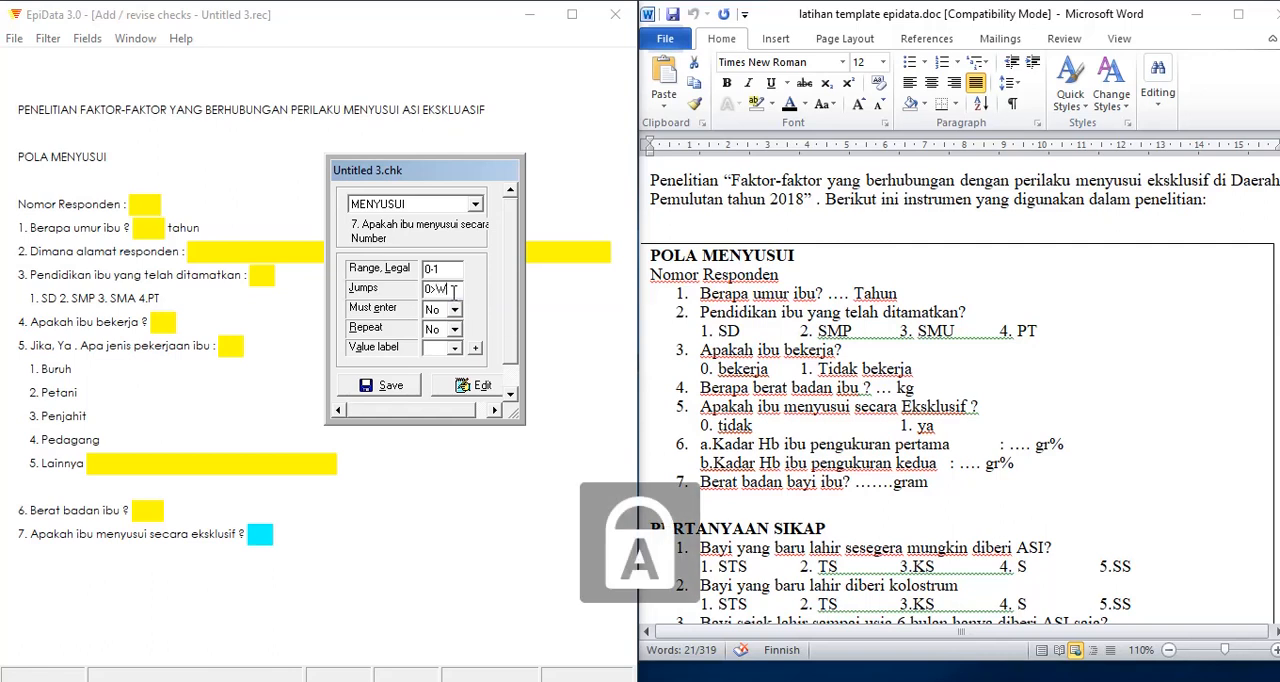
type("RITE")
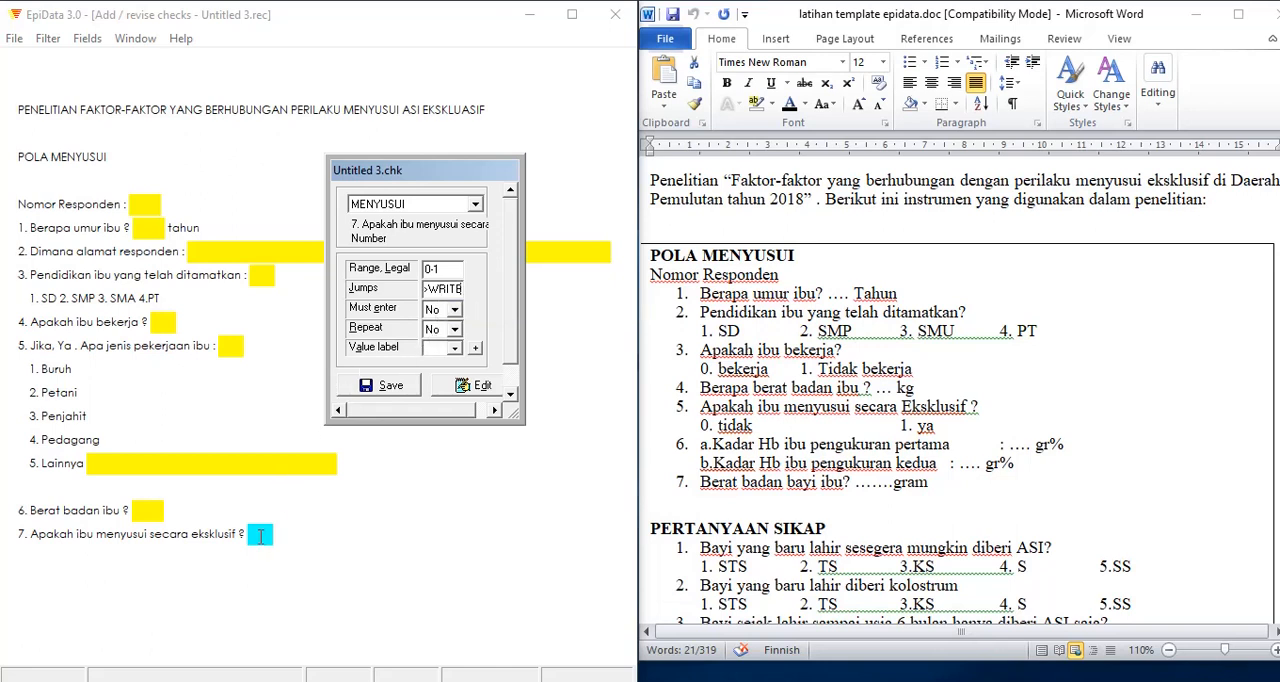
Step: Save the checks of the exclusive breastfeeding field and close the check form
left_click(389, 395)
left_click(15, 40)
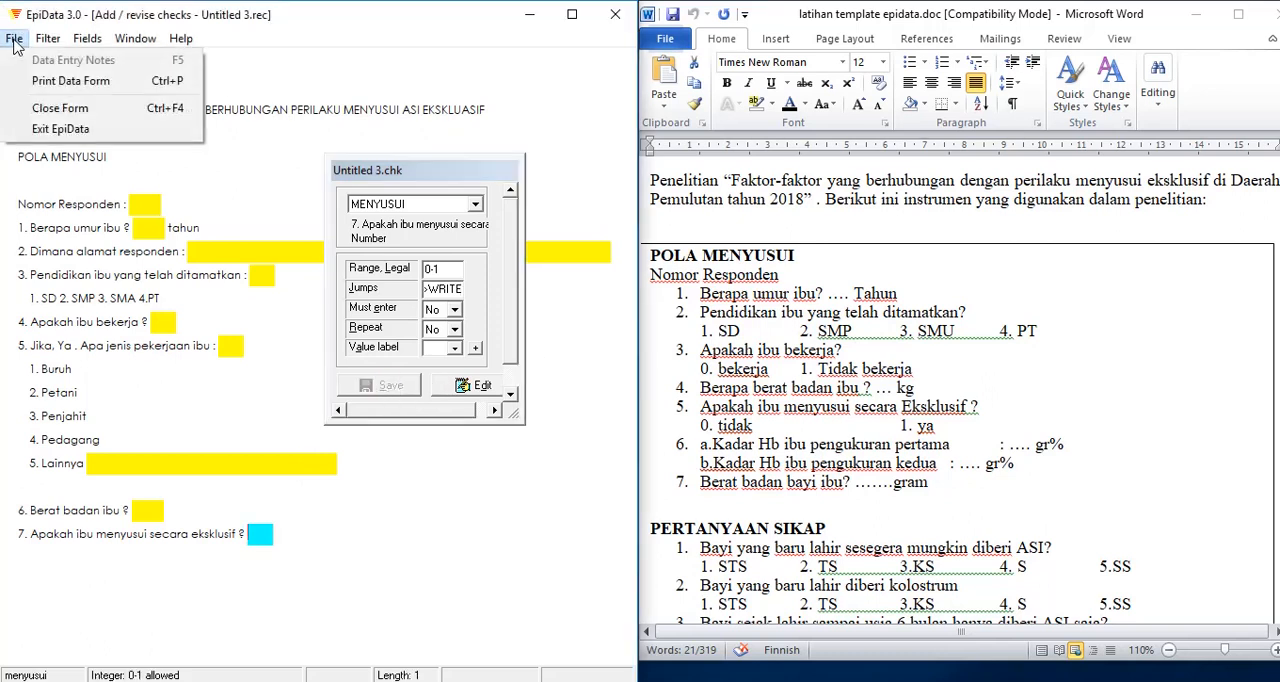
left_click(57, 110)
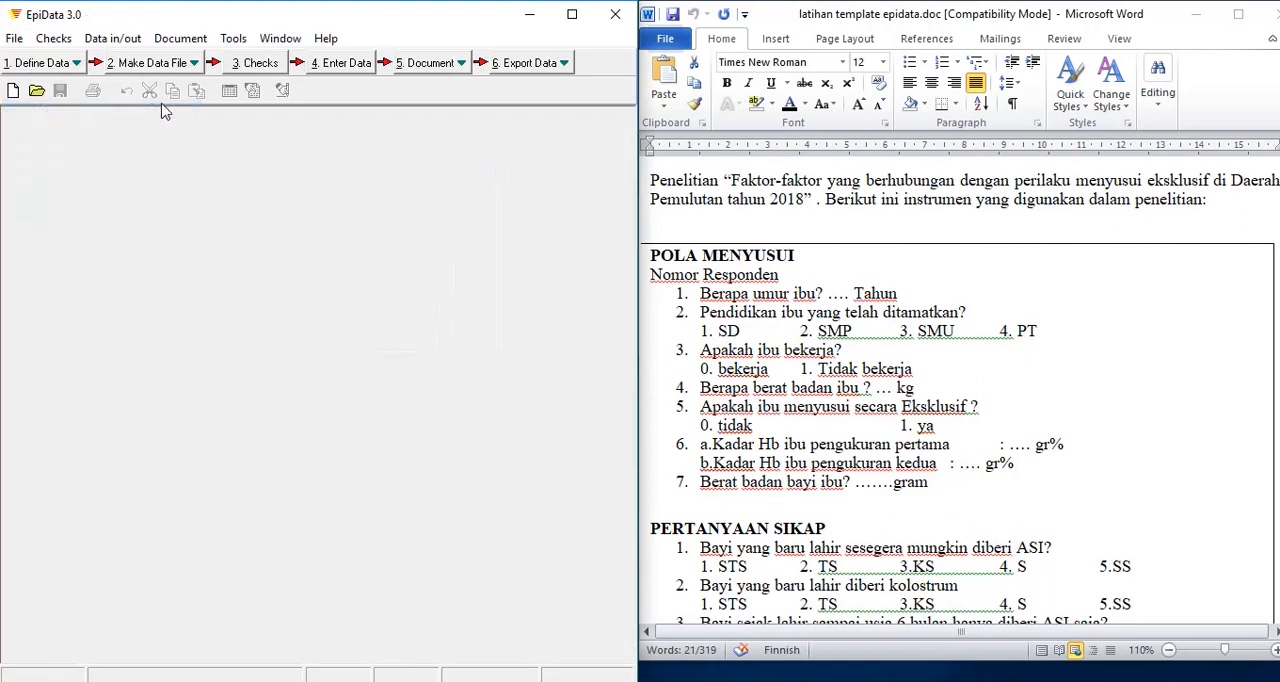
Step: Open the data file Untitled 3.rec for data entry
left_click(352, 64)
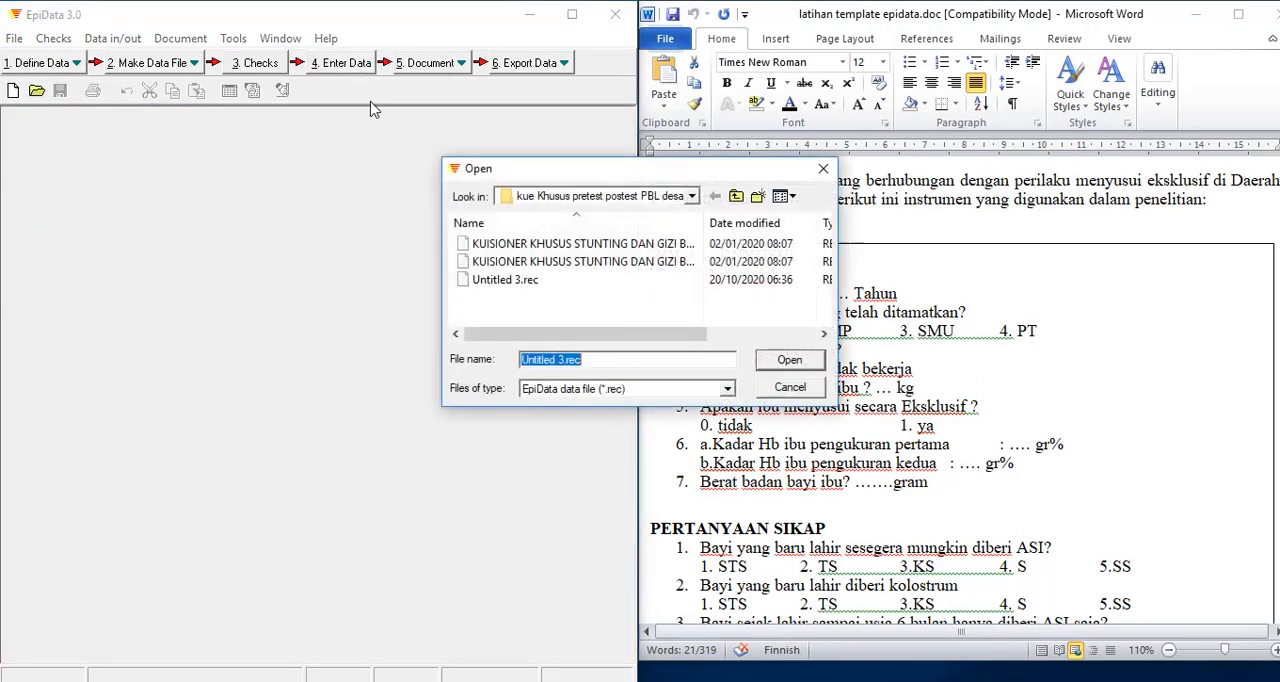
left_click(497, 281)
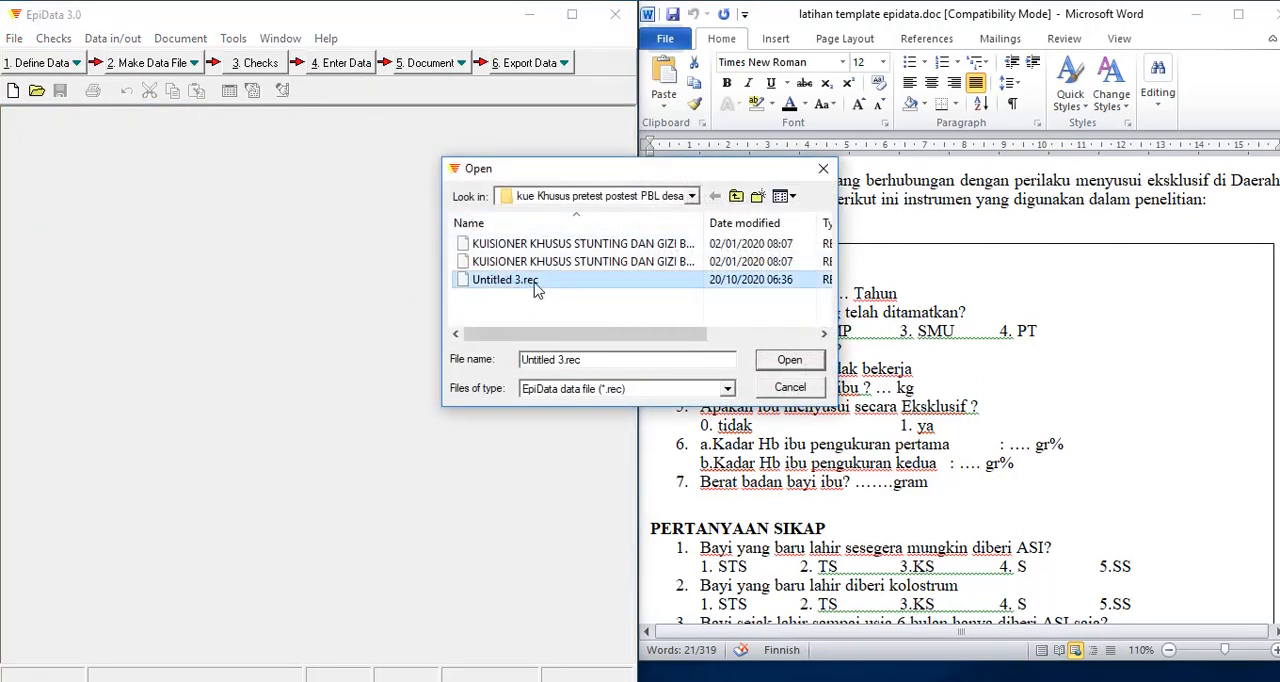
left_click(785, 361)
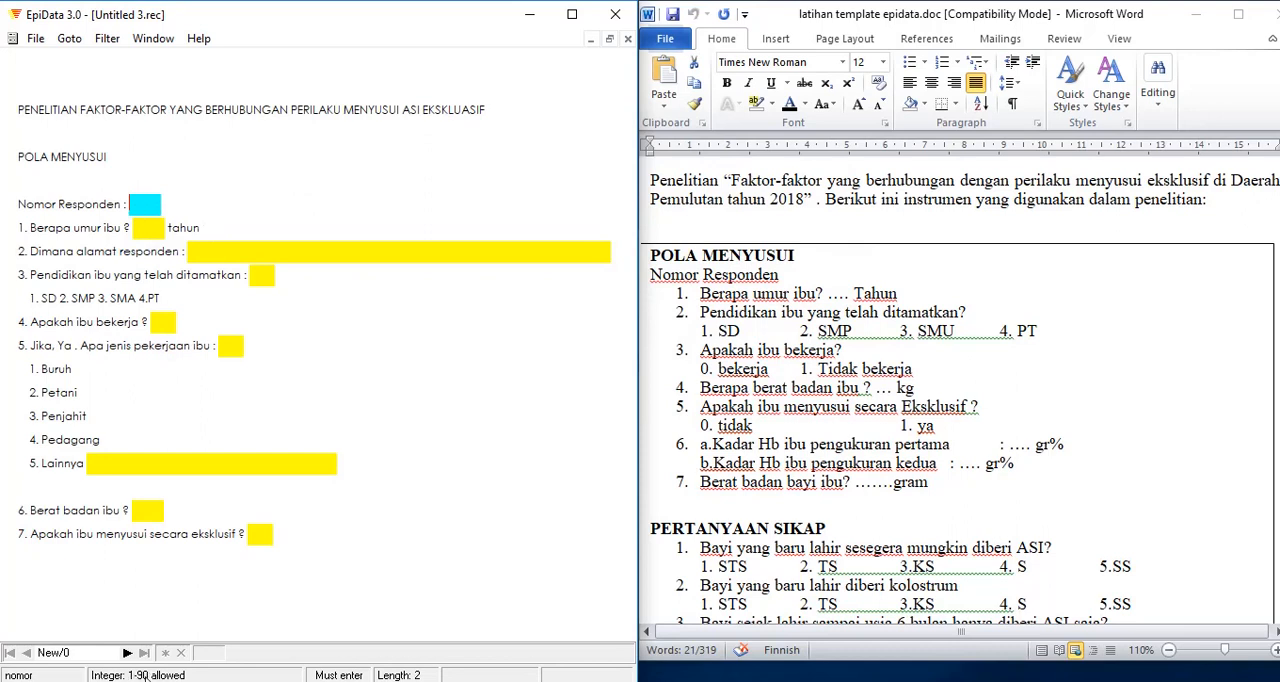
Step: Try respondent number 10 and the out-of-range age 0, then clear the age field
type("100")
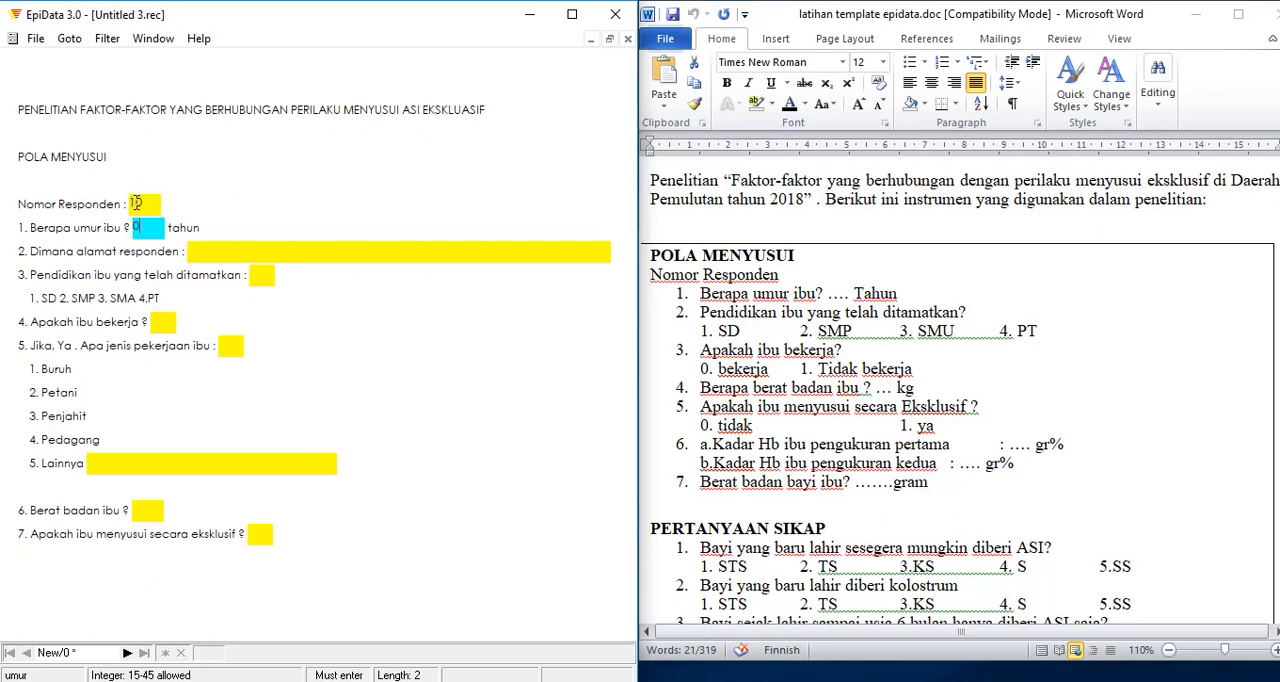
key("Return")
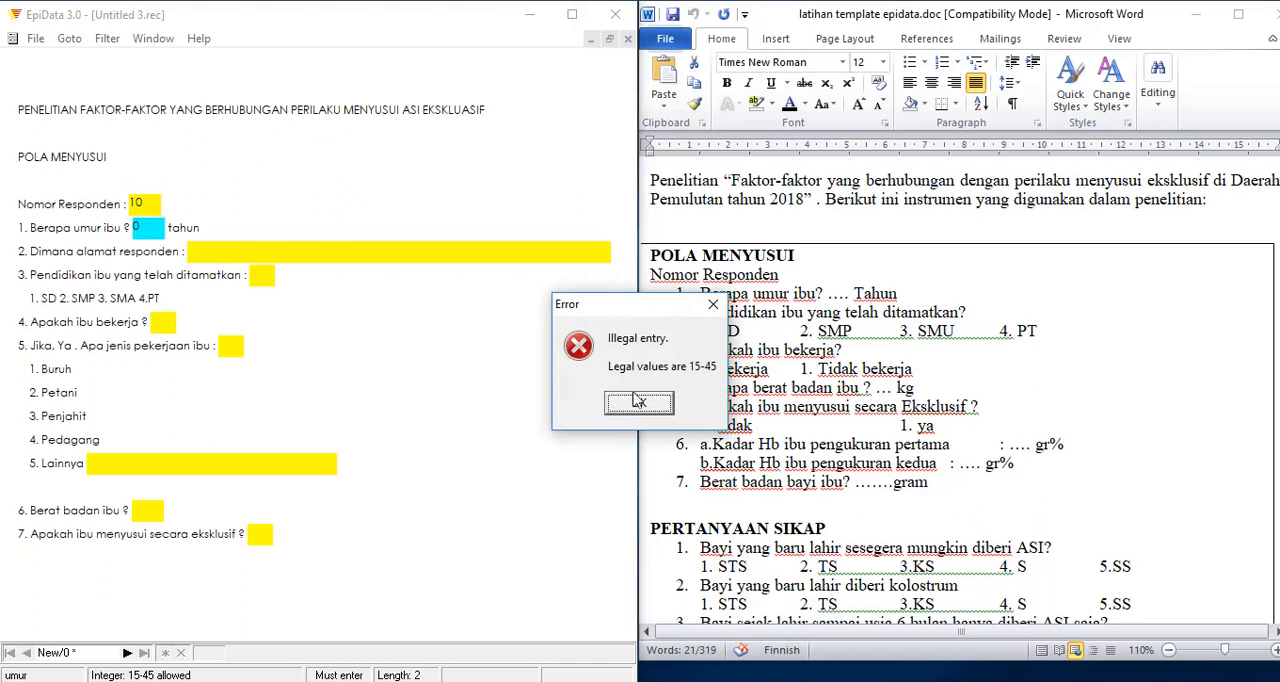
left_click(638, 401)
key("Return")
left_click(638, 402)
key("BackSpace")
Step: Test the legal range of the respondent number field with 91, then clear the field
left_click(137, 203)
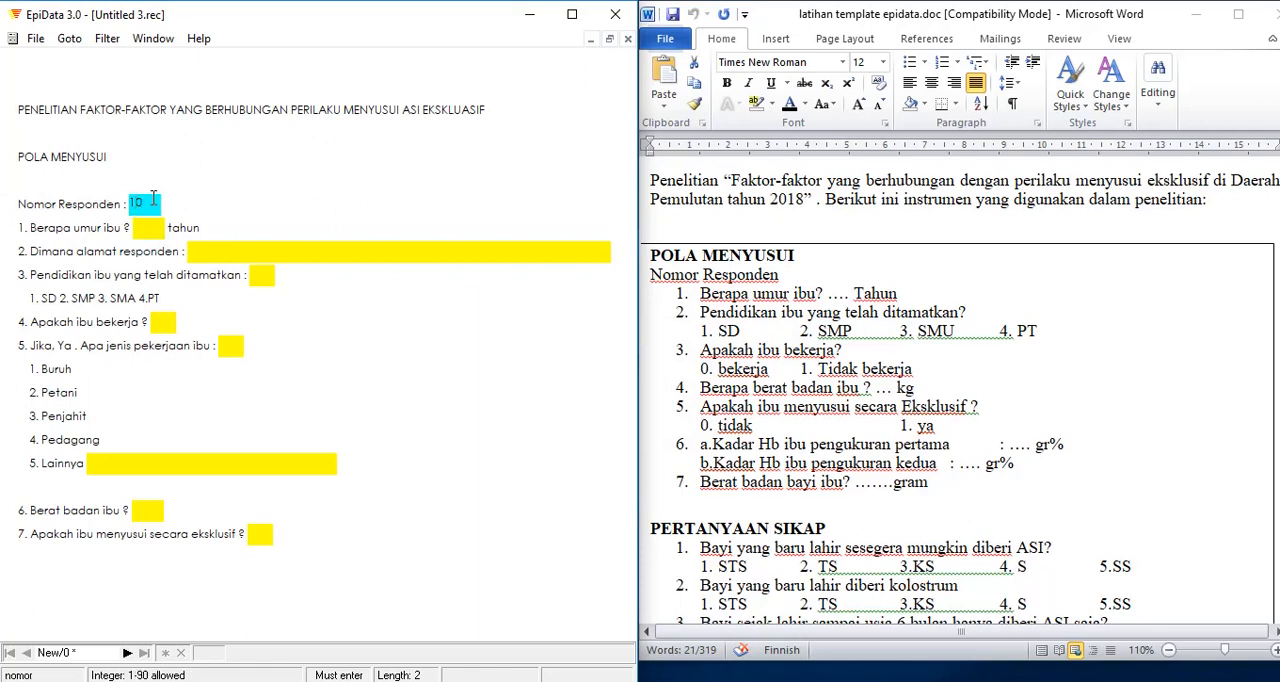
key("BackSpace")
key("BackSpace")
type("91")
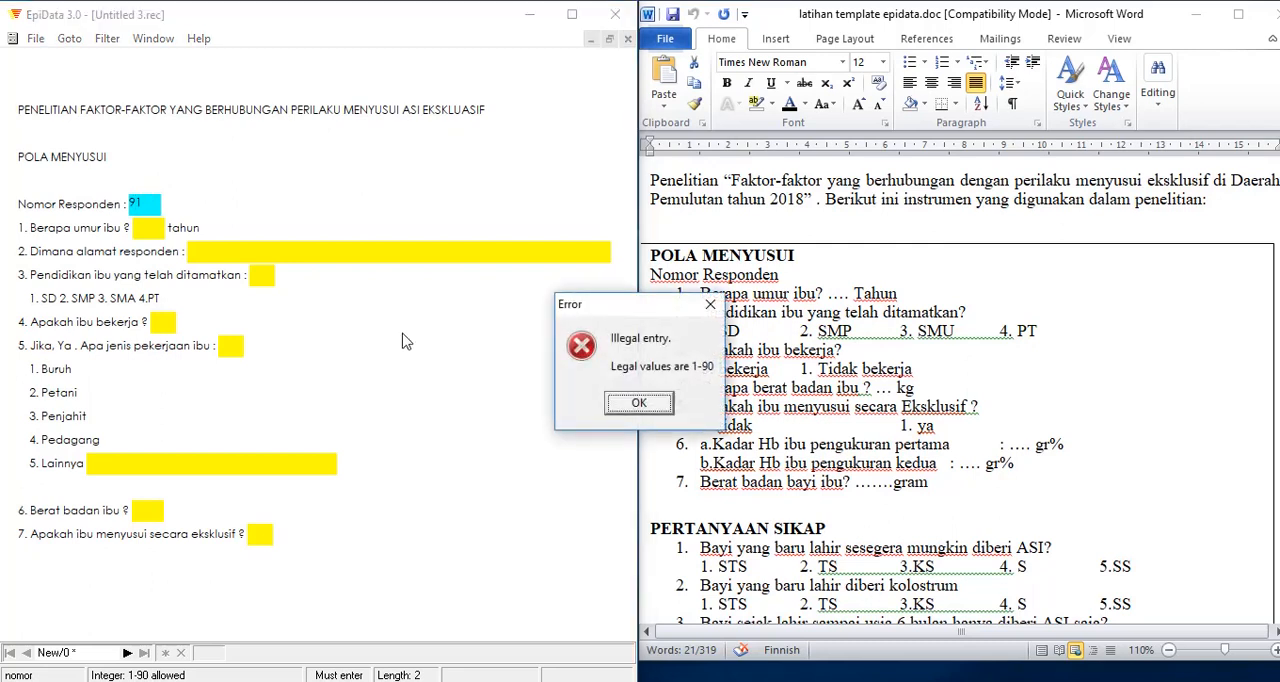
left_click(638, 404)
key("BackSpace")
key("BackSpace")
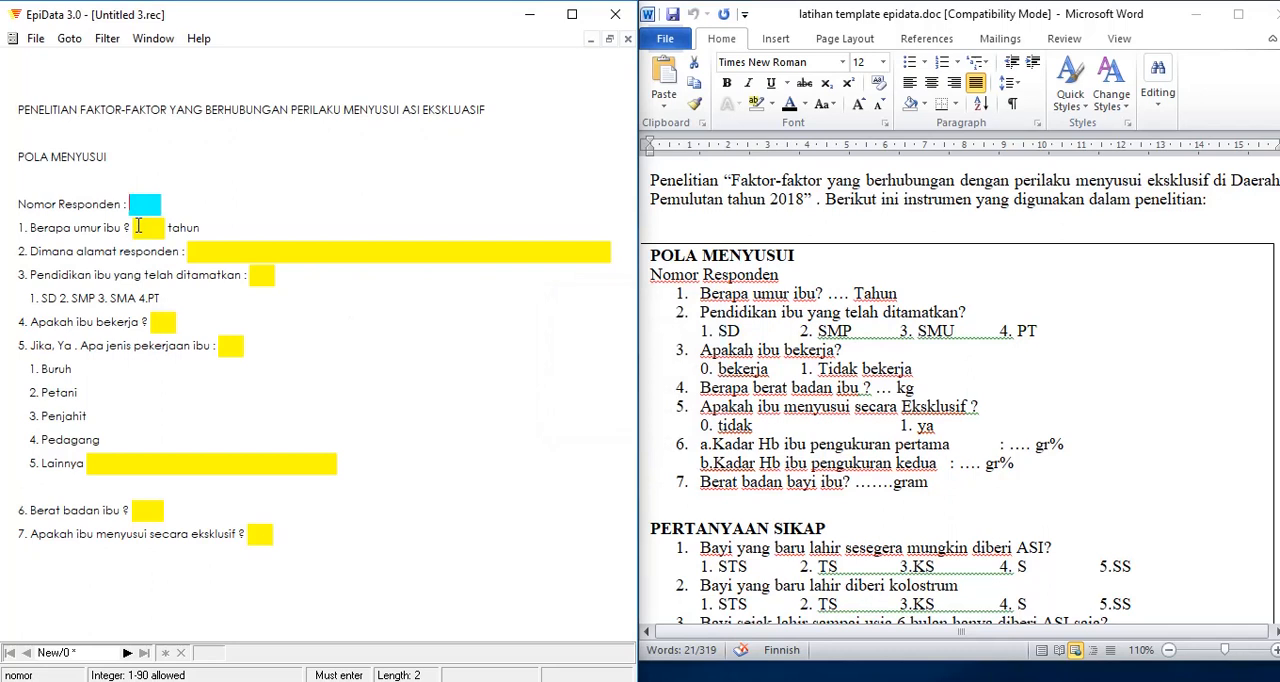
Step: Enter 01 as the respondent number and 40 as the mother's age, after trying the out-of-range age 46
type("01")
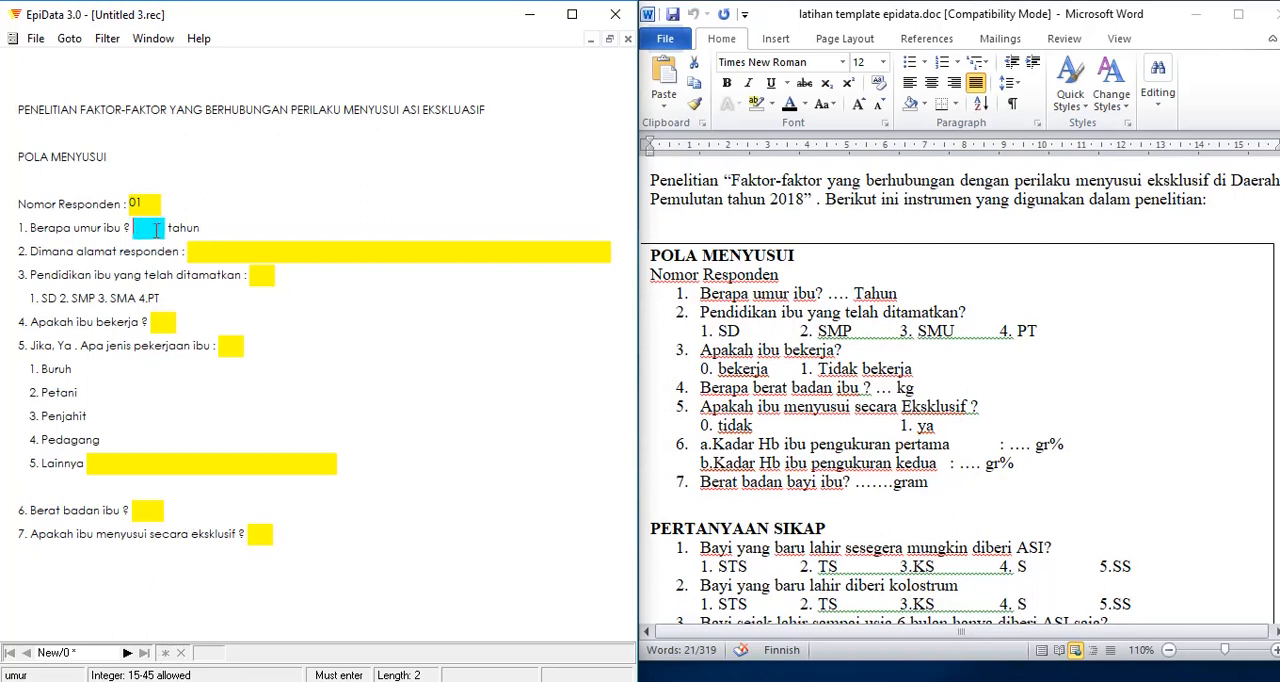
type("46")
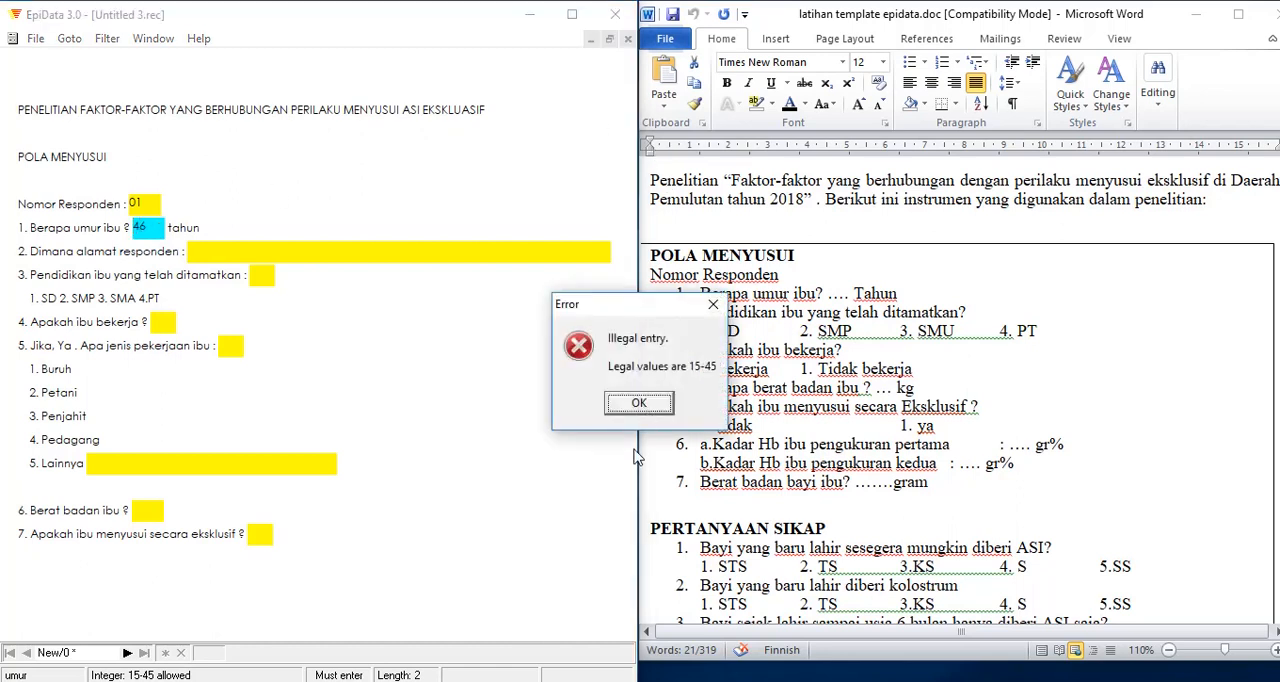
left_click(639, 403)
key("BackSpace")
type("40")
key("Return")
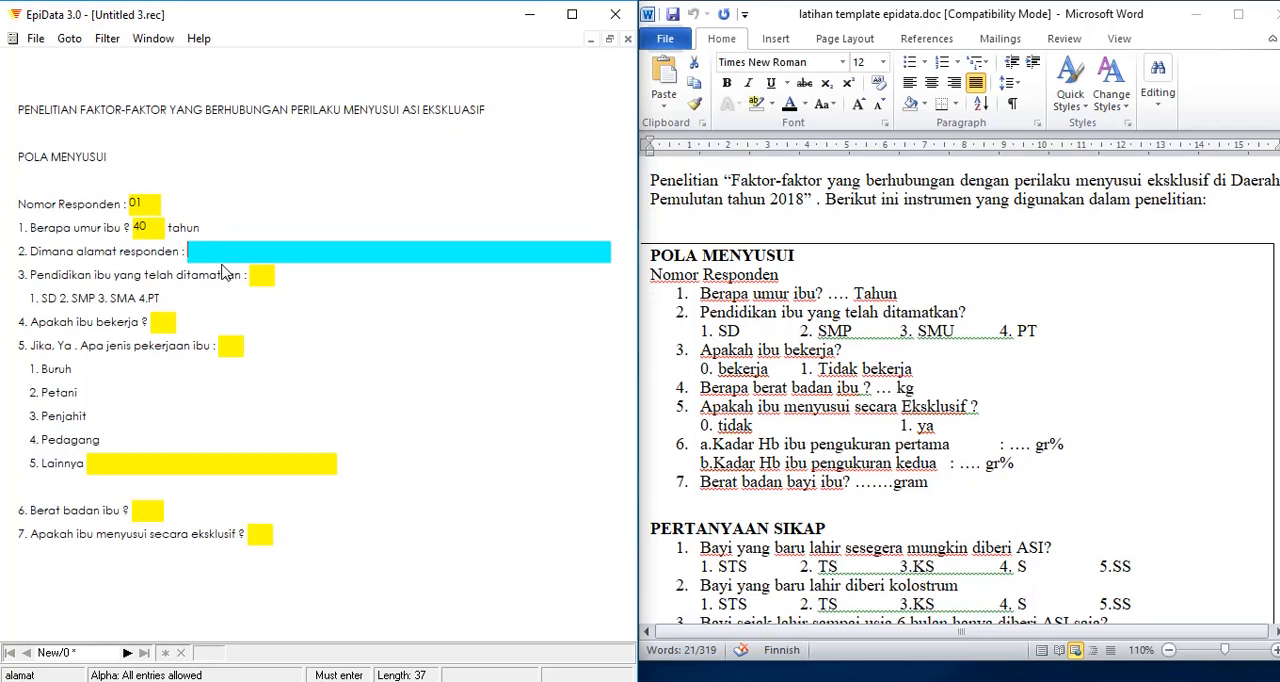
Step: Fill in the respondent's address in question 2 and enter education level 4 in question 3
type("KAYUAGUNG")
key("Return")
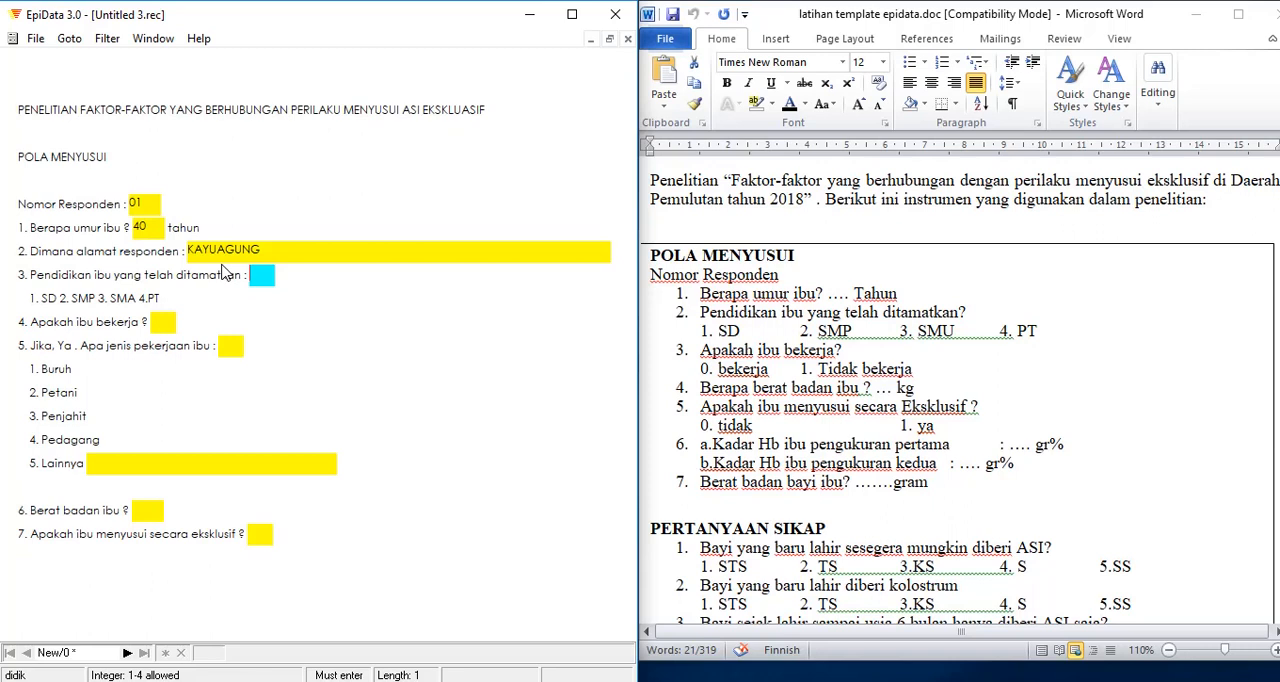
type("4")
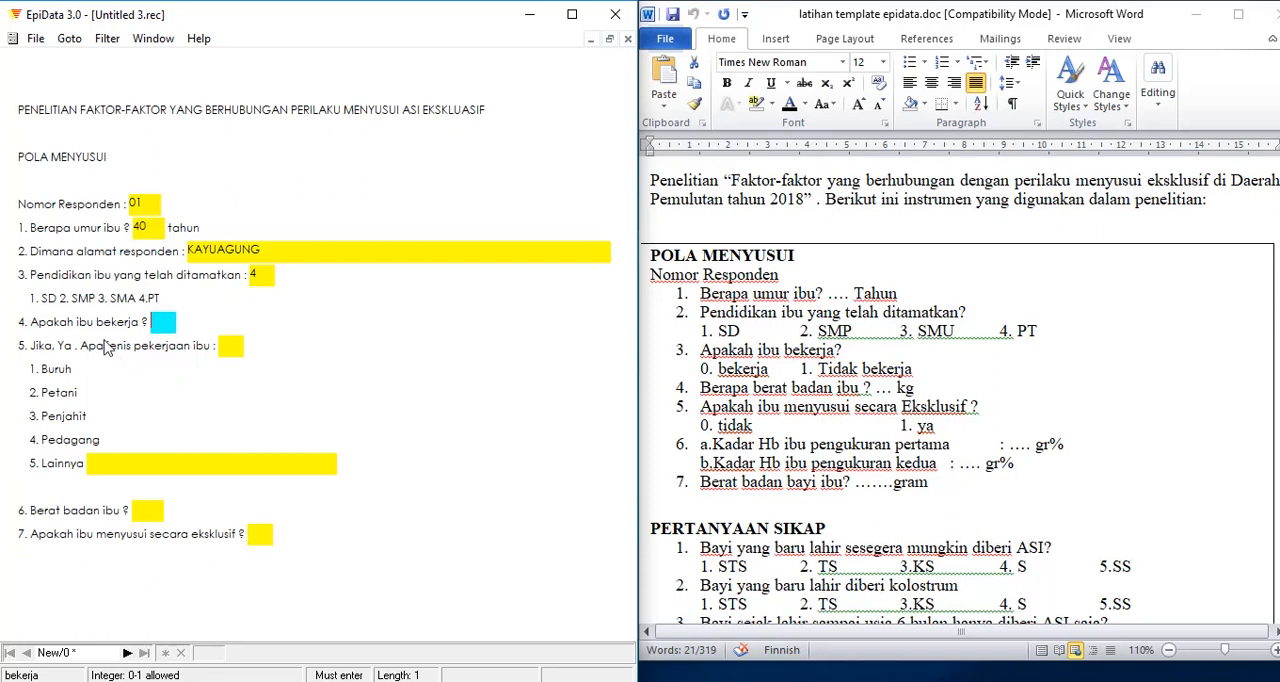
Step: Test the work status in question 4 with 0 and 1, and try the out-of-range job type 0 in question 5
type("0")
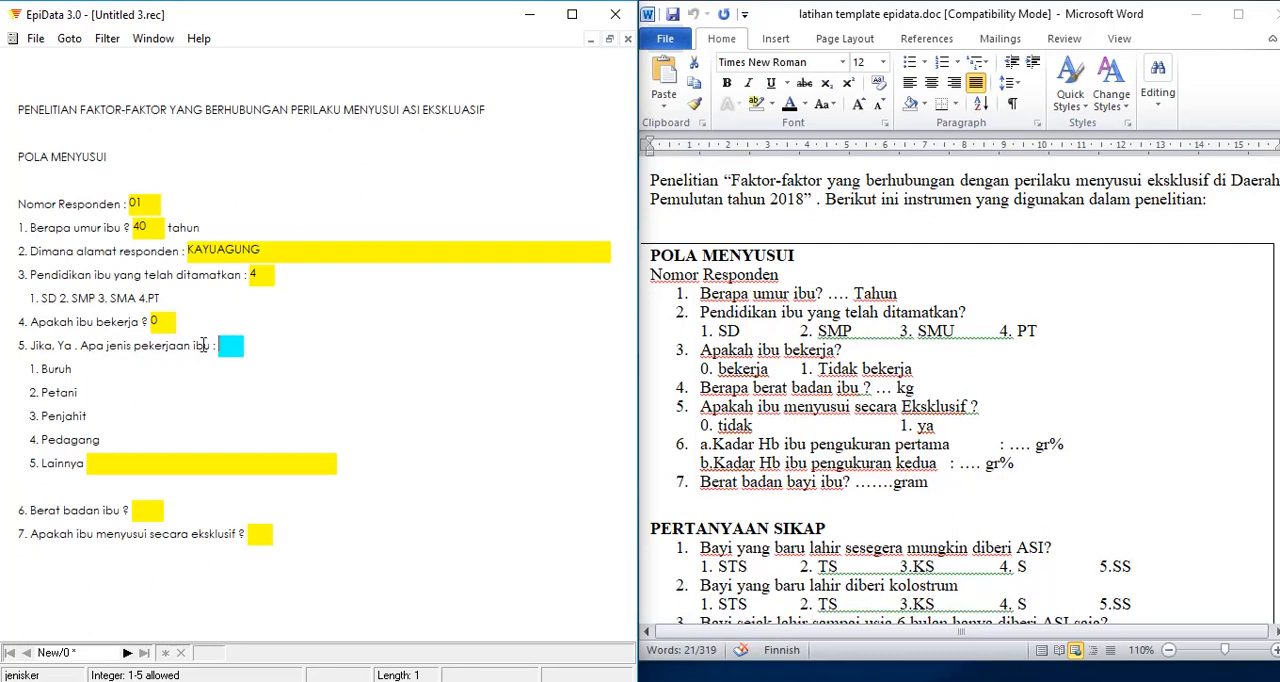
left_click(168, 320)
key("BackSpace")
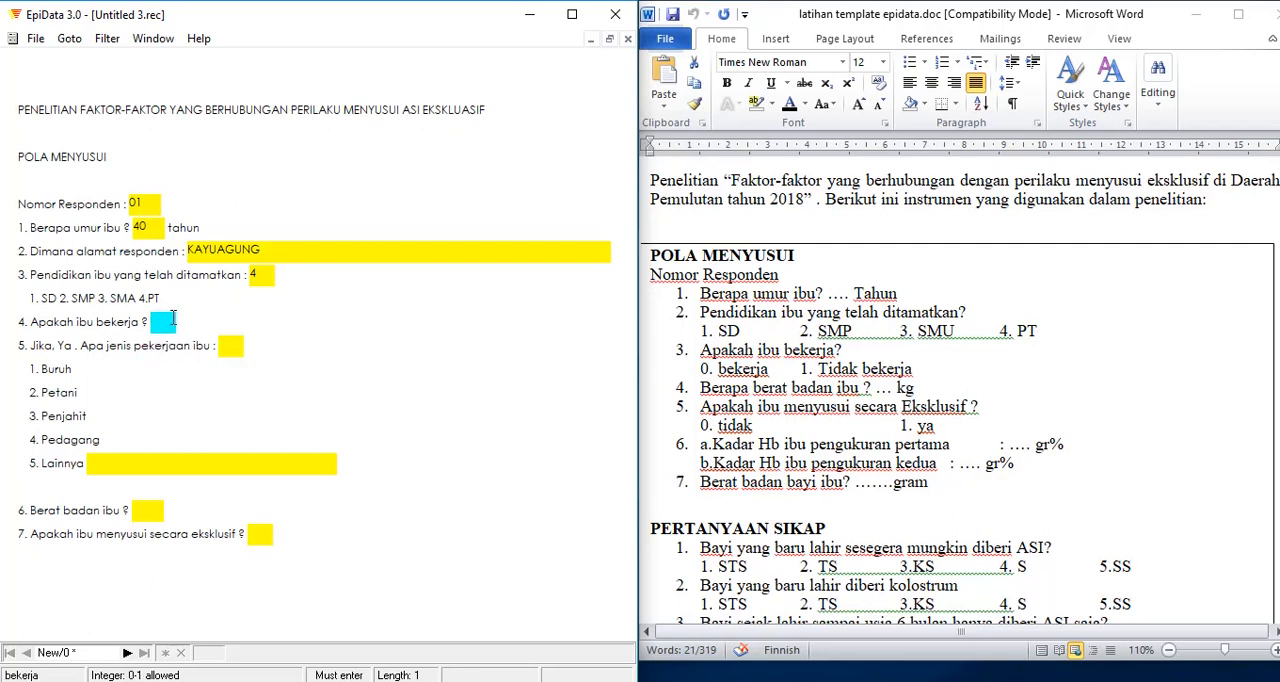
type("1")
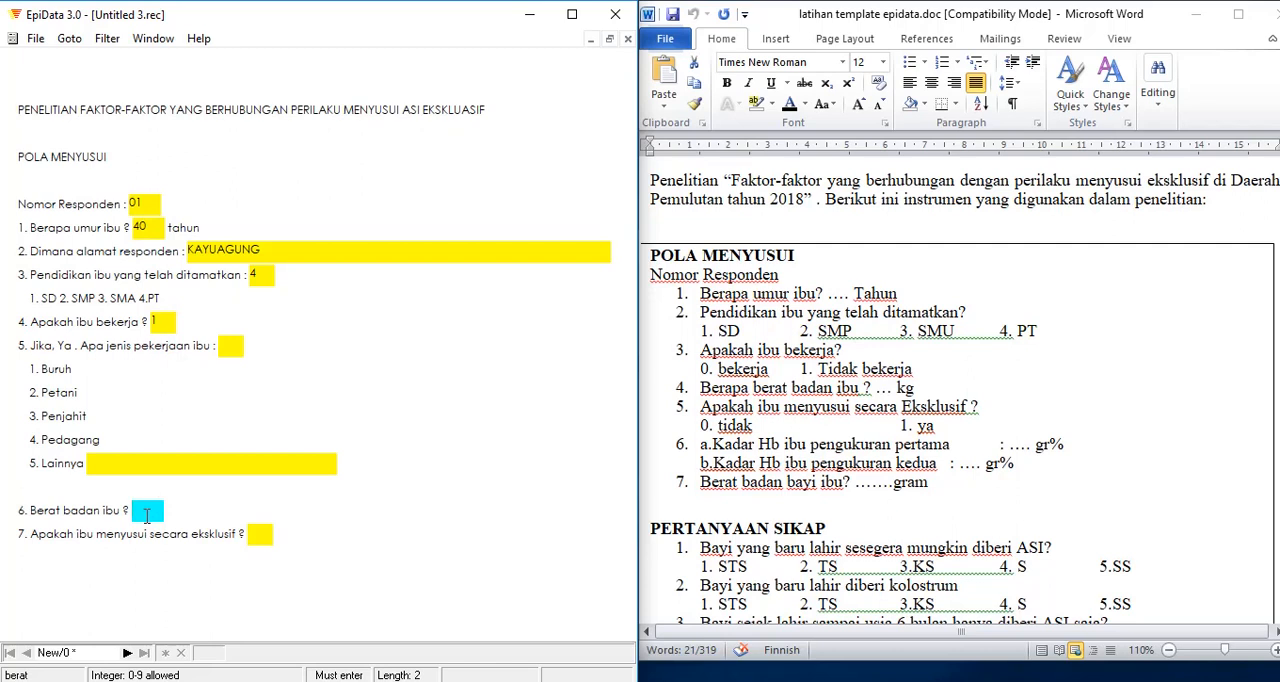
left_click(223, 347)
type("0")
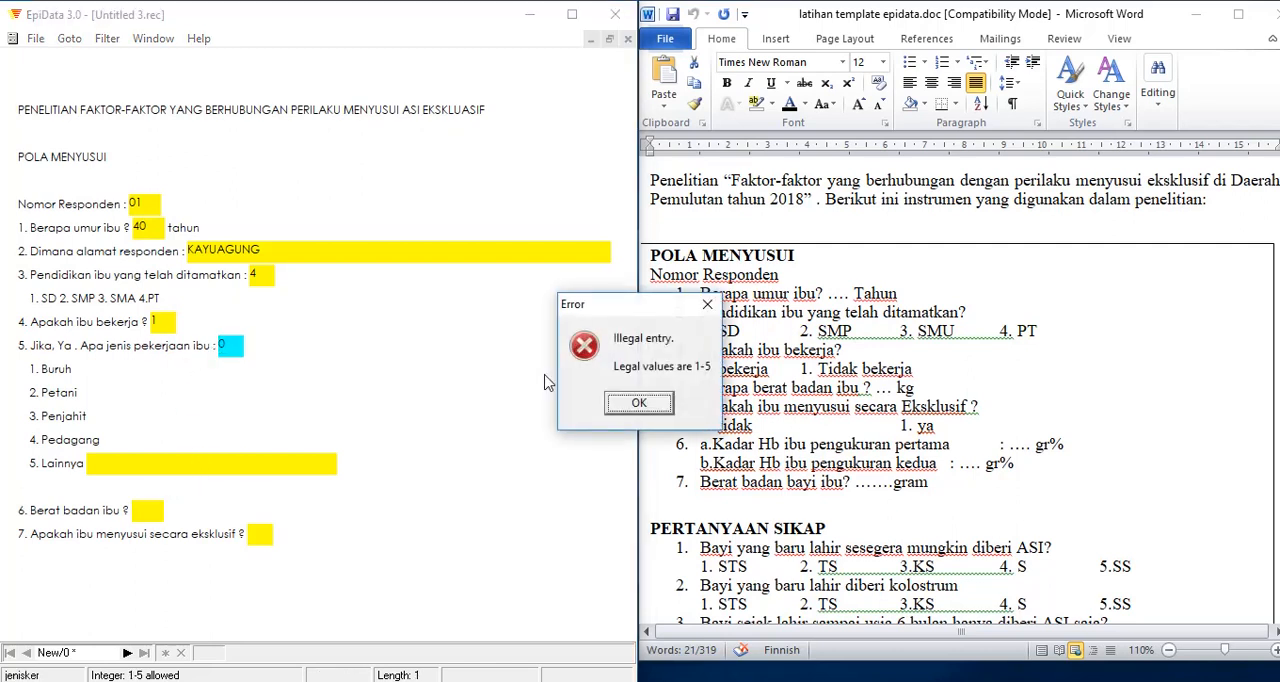
left_click(630, 407)
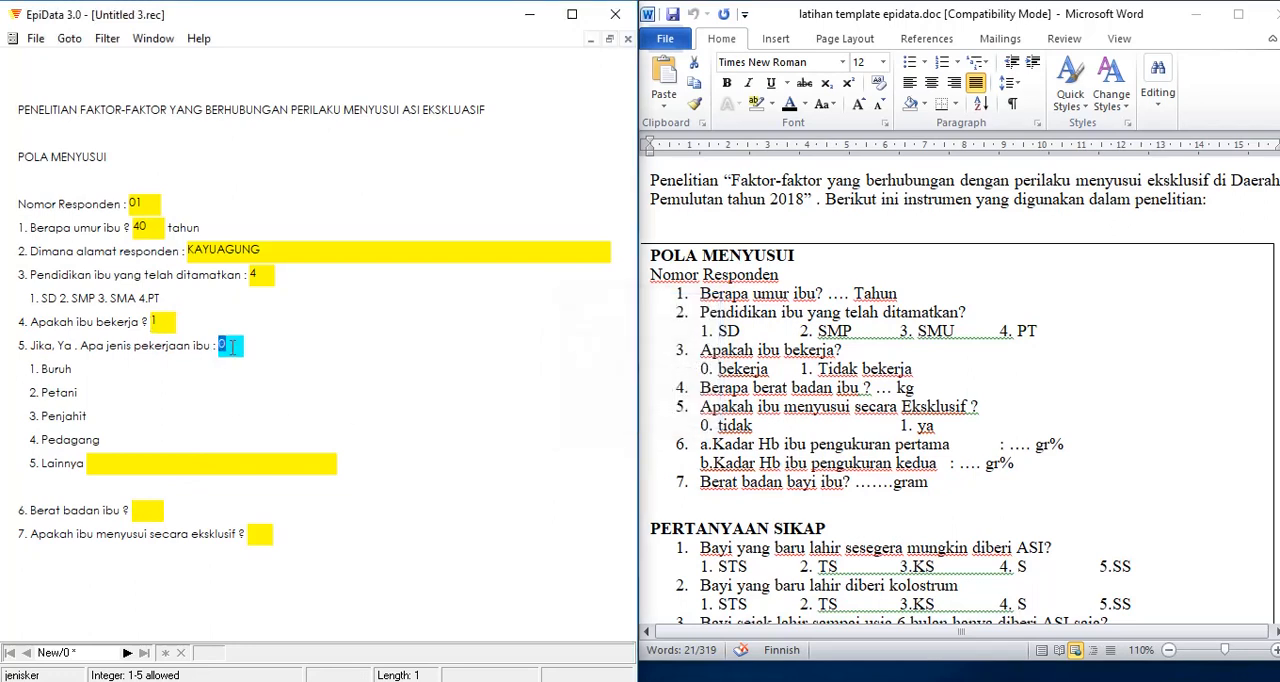
Step: Set the work status in question 4 to 0 and the job type in question 5 to 5, after trying job type 4
left_click(164, 324)
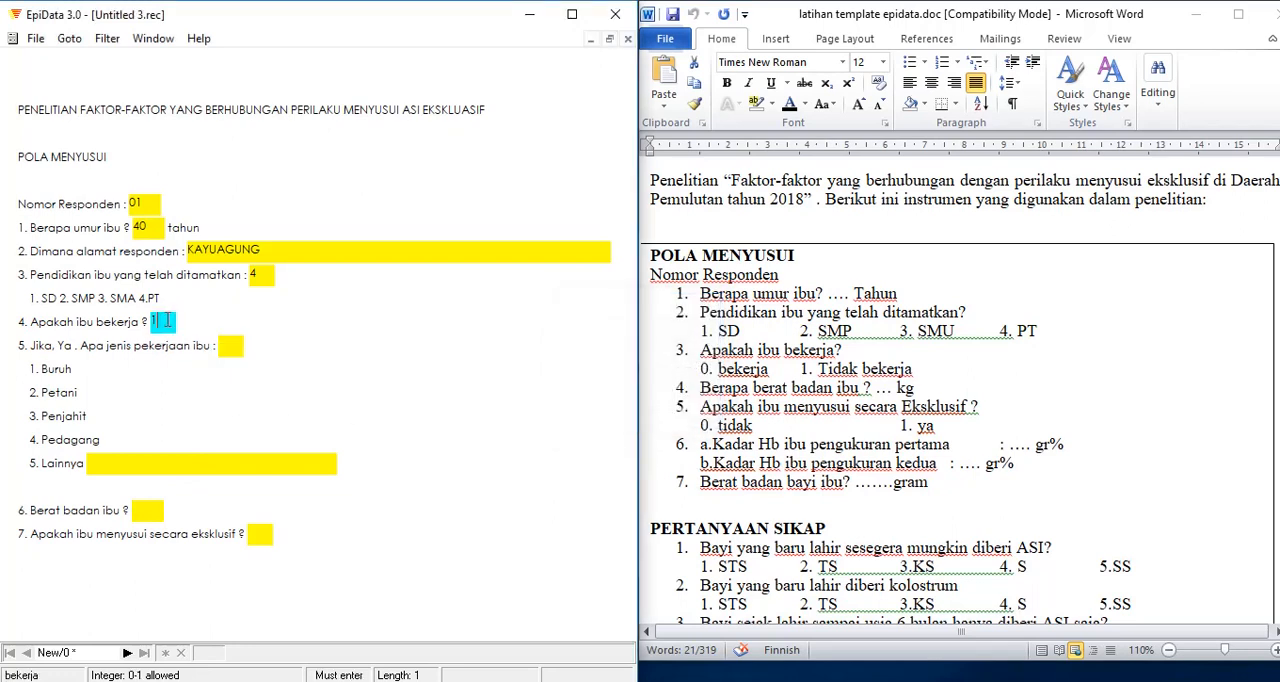
key("BackSpace")
type("0")
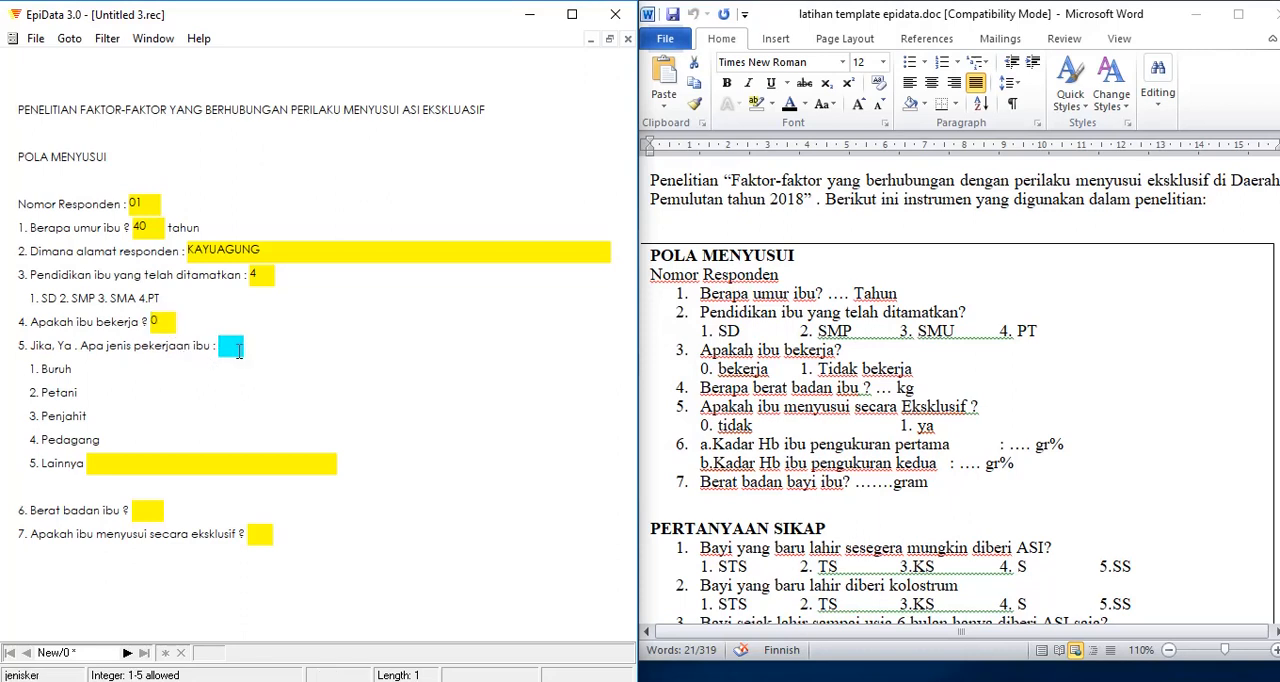
type("4")
left_click(240, 343)
key("BackSpace")
type("5")
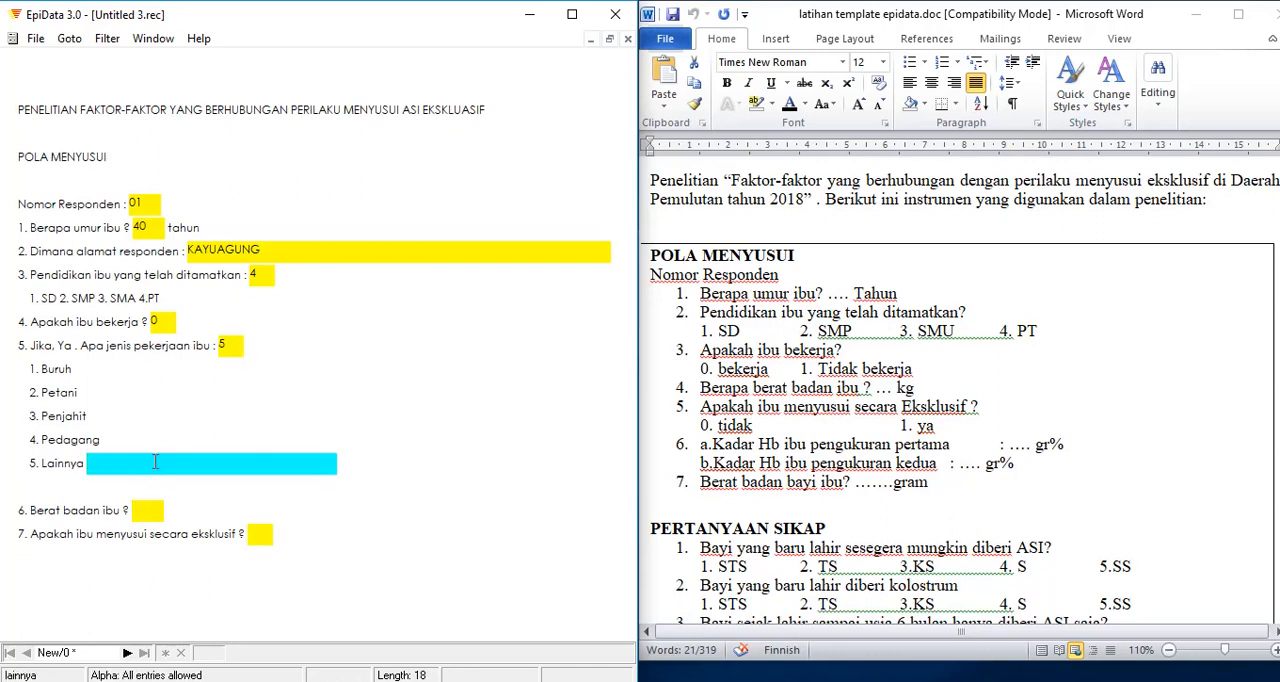
type("PEGAWAI SWASTA")
Step: Enter PEGAWAI SWASTA as the other job type in the Lainnya field
key("Return")
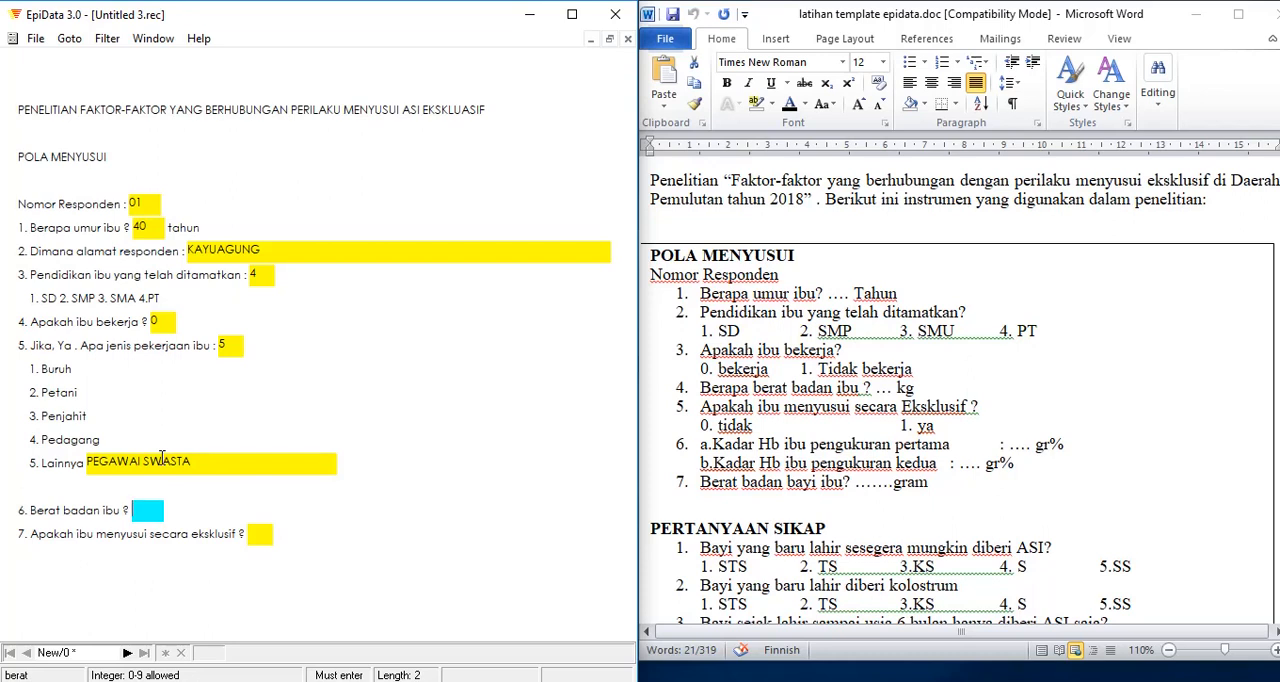
Step: Enter 45 as the mother's weight and 0 for exclusive breastfeeding, and save the record to disk
type("45")
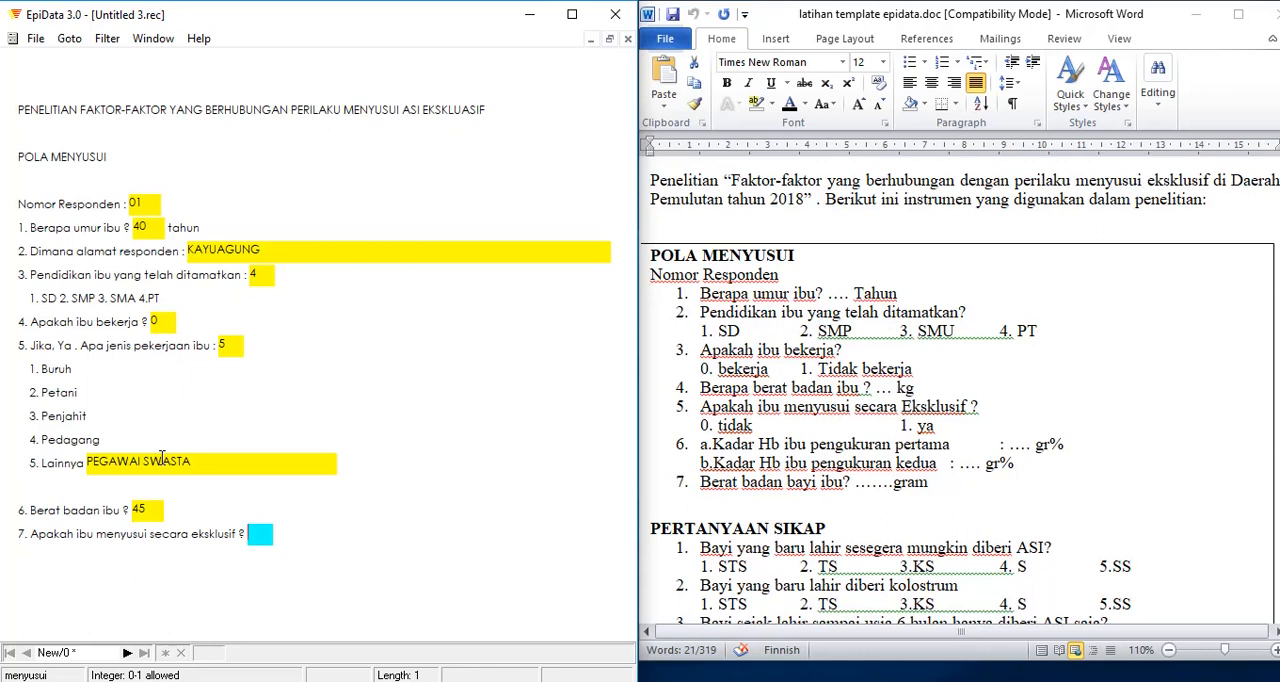
type("0")
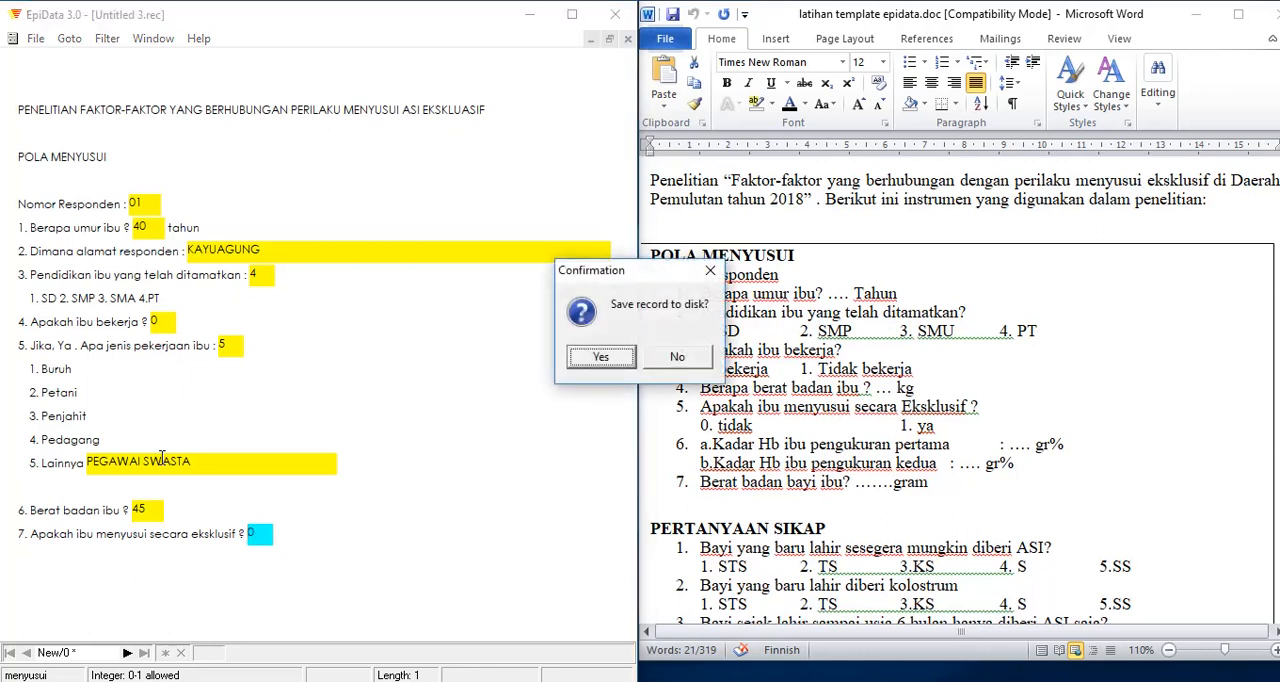
key("Return")
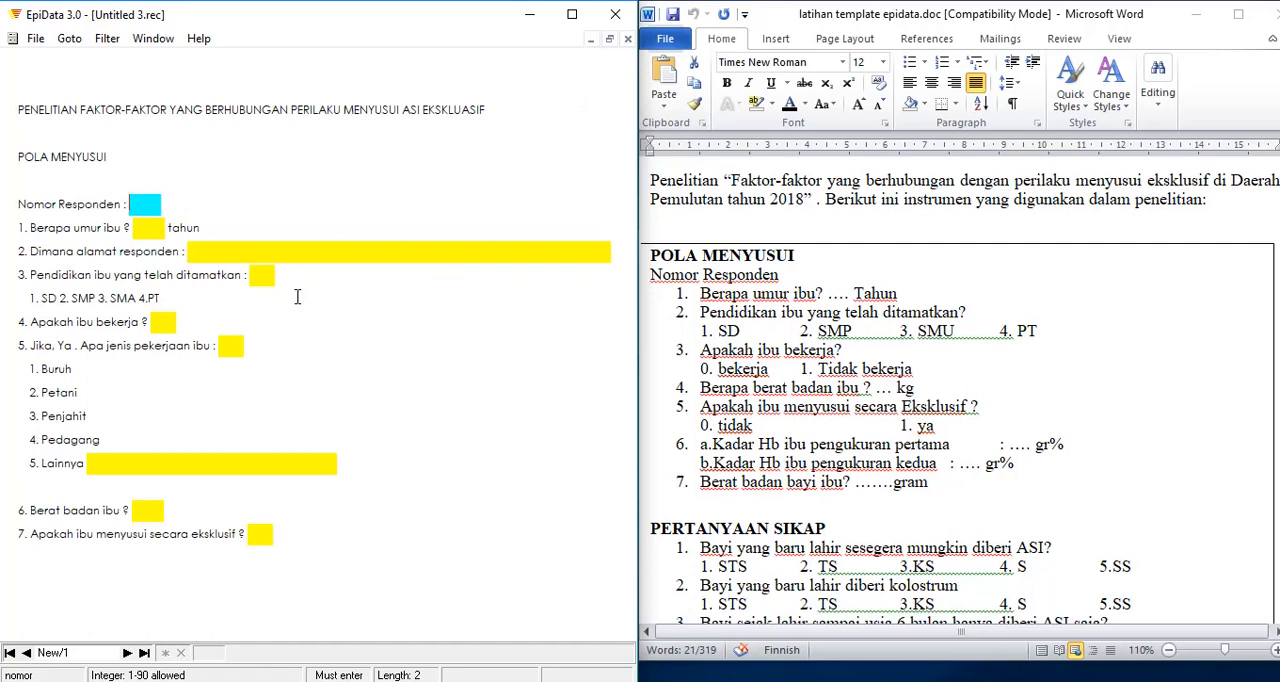
Step: Close the data entry form and view the saved data of Untitled 3.rec
left_click(35, 40)
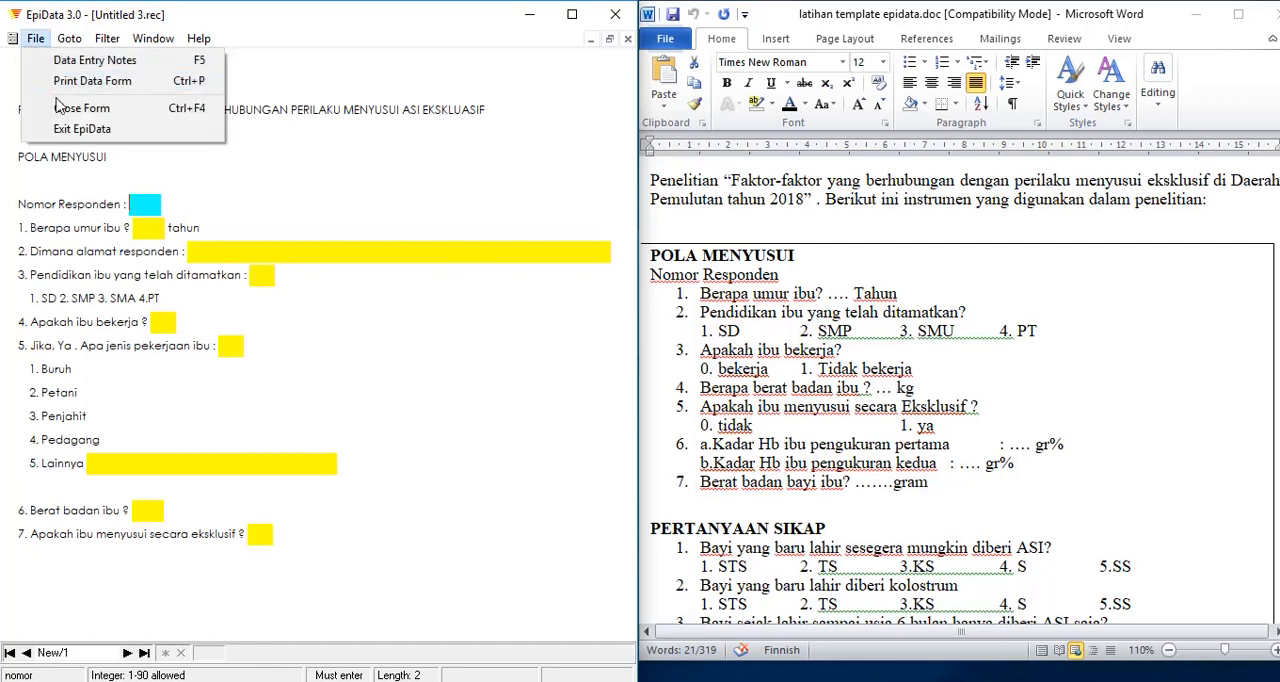
left_click(87, 110)
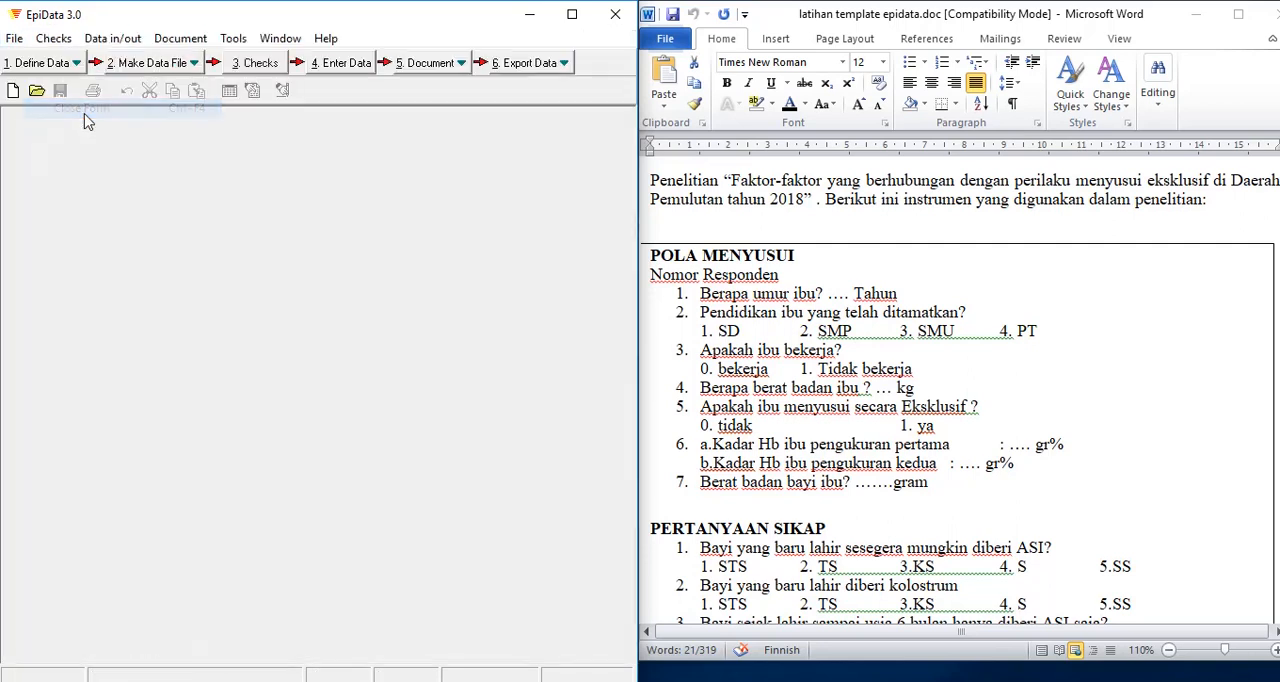
left_click(428, 64)
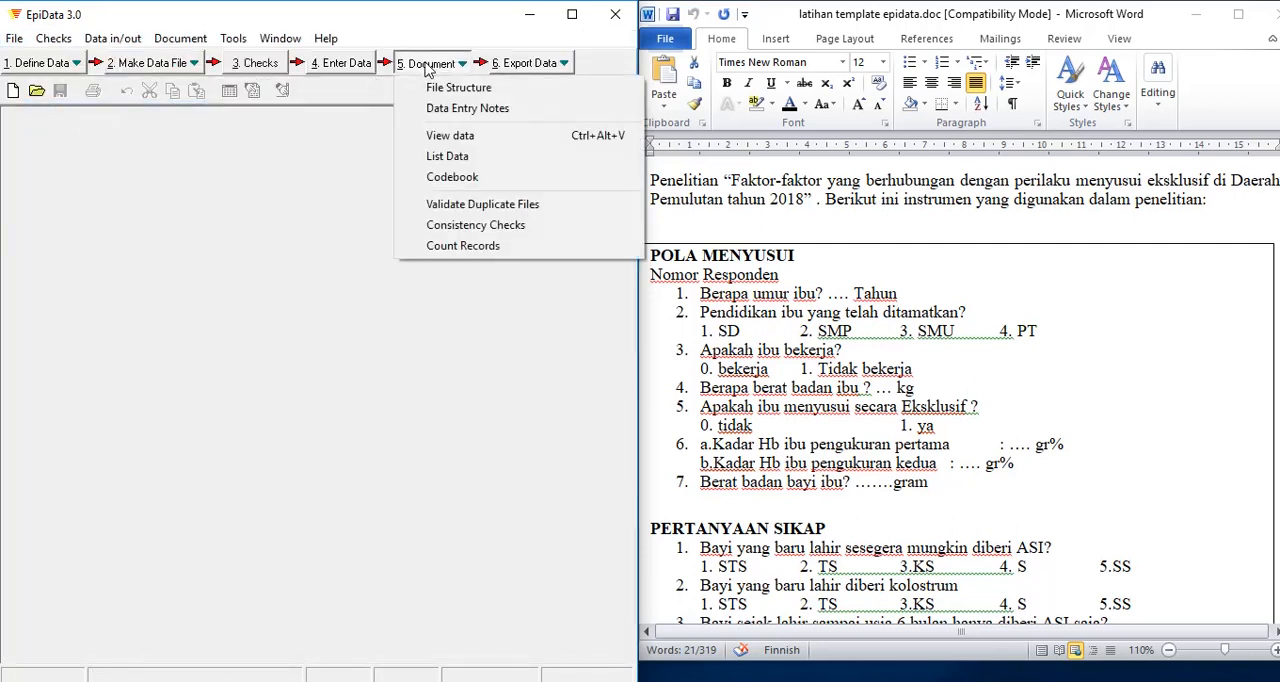
left_click(435, 137)
left_click(460, 282)
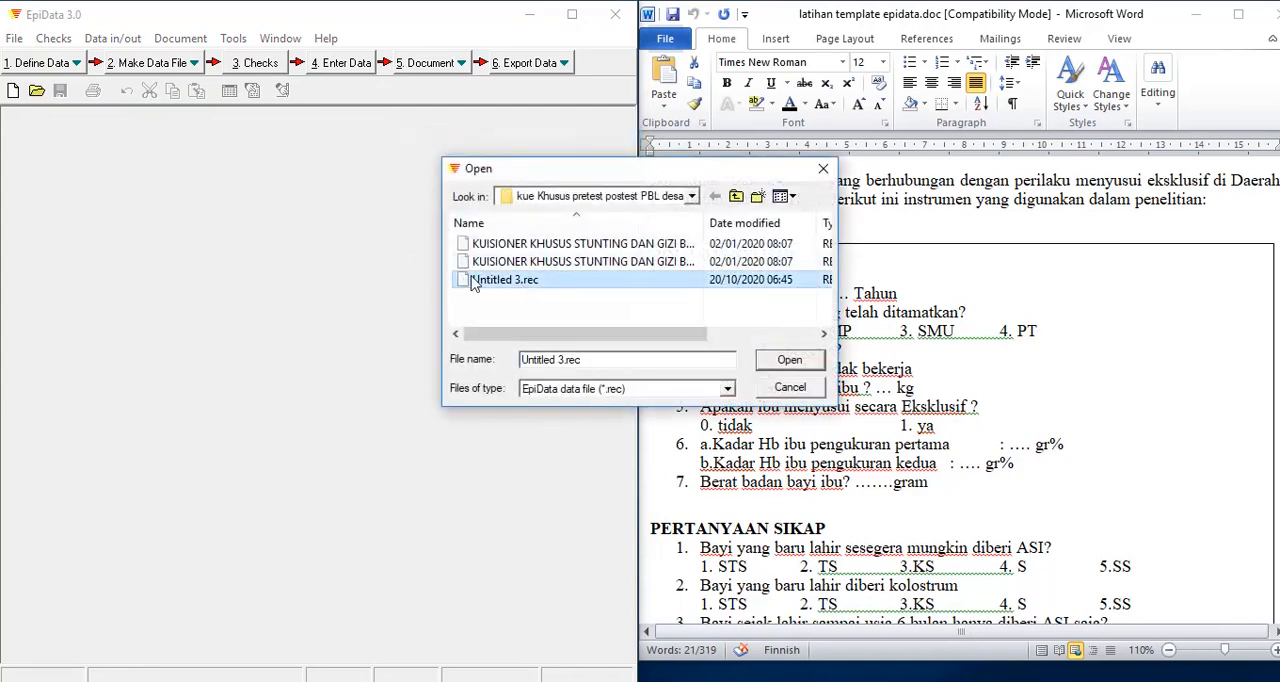
left_click(789, 360)
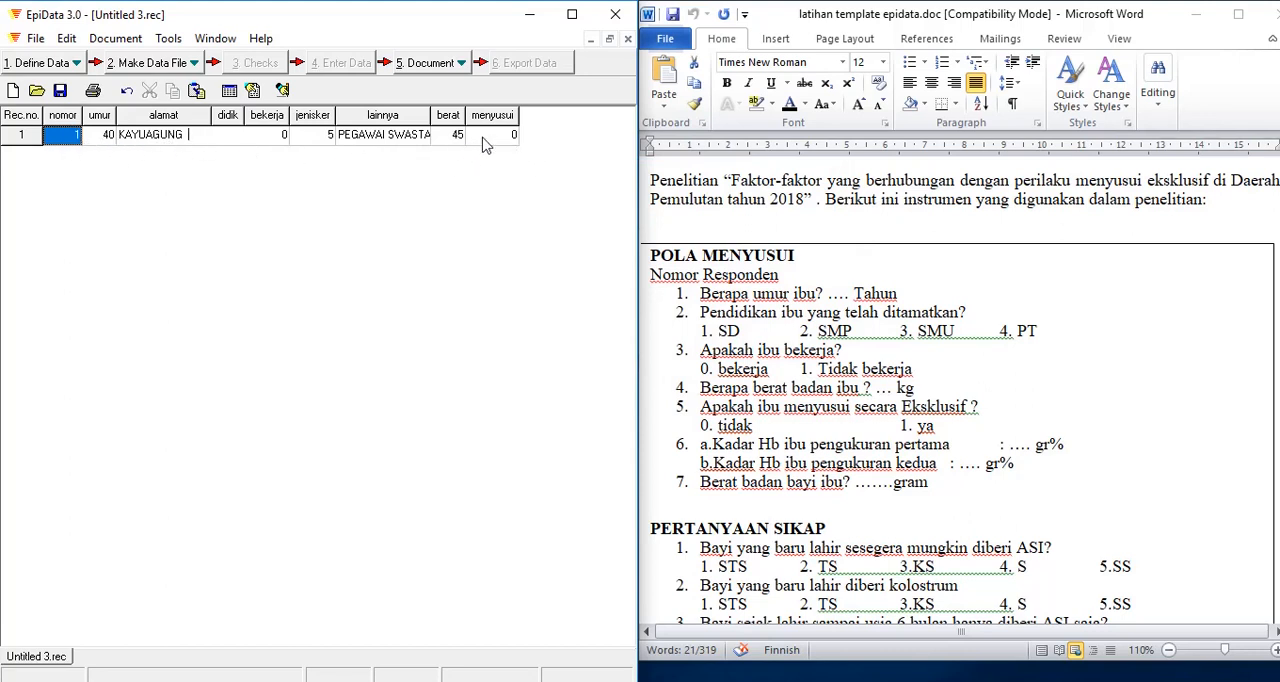
Step: Close the data view of Untitled 3.rec
left_click(35, 40)
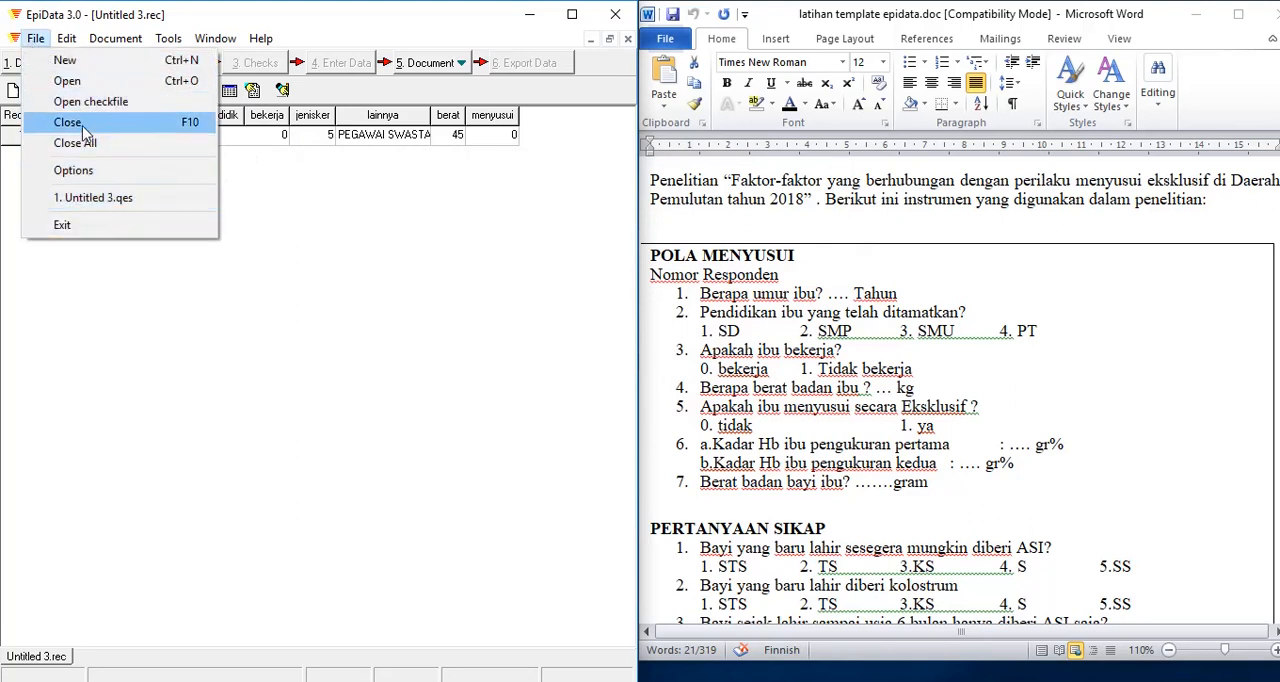
left_click(354, 202)
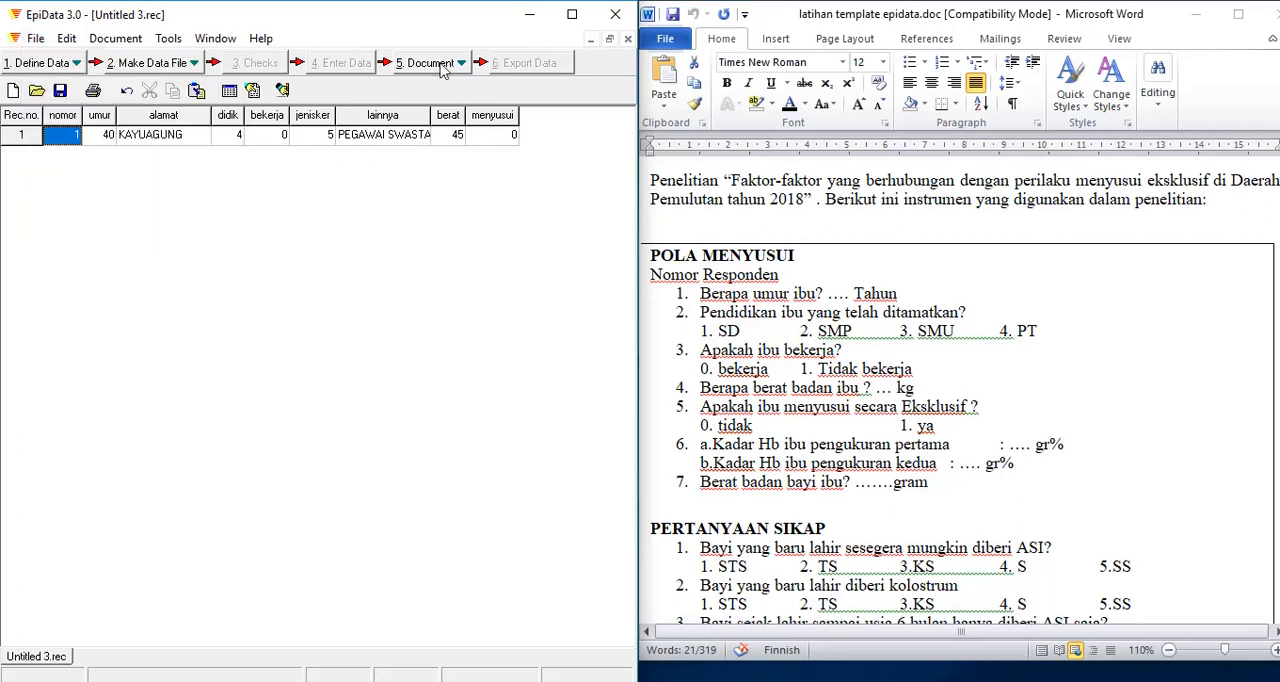
left_click(35, 40)
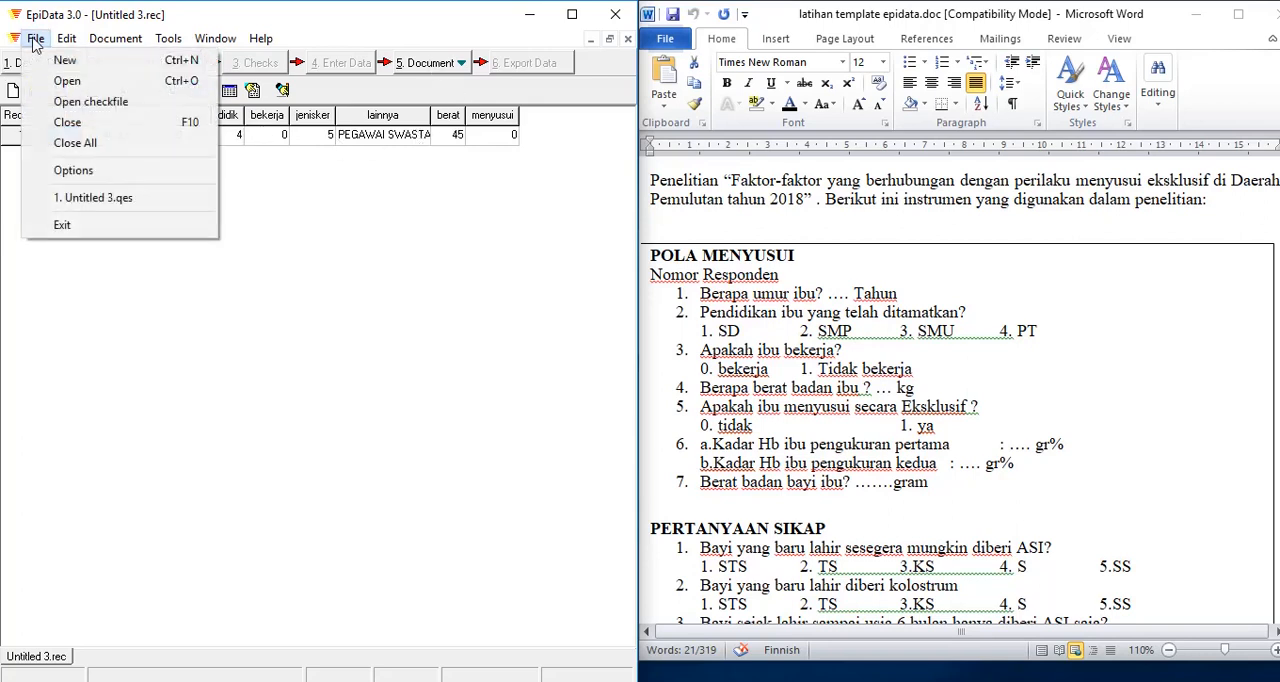
left_click(100, 122)
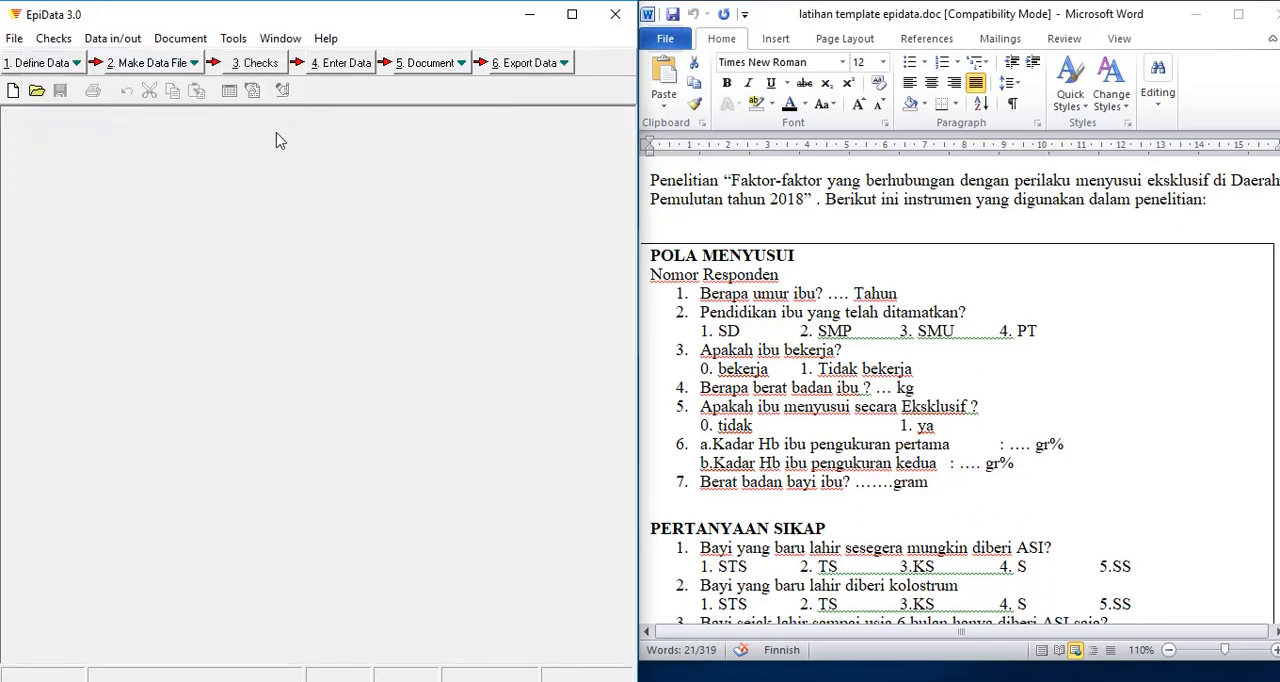
Step: Export all records and fields of Untitled 3.rec to a dBase III file, skipping deleted records and using the index as sort order
left_click(529, 63)
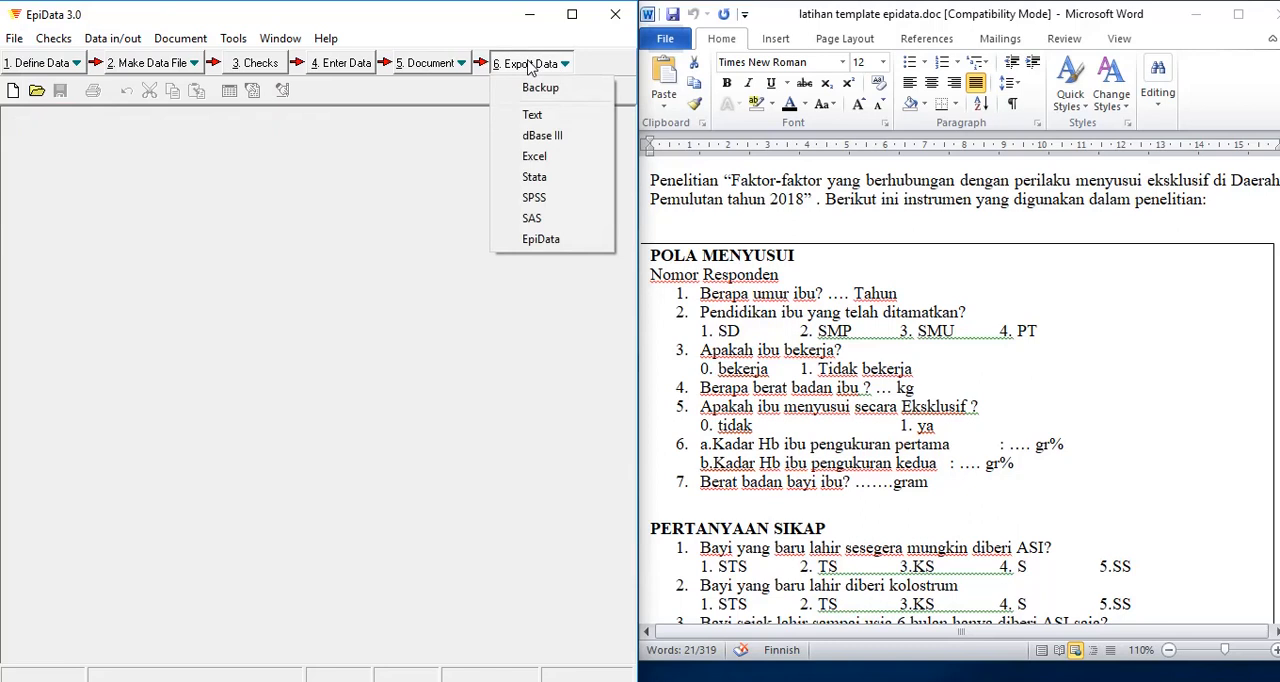
left_click(538, 140)
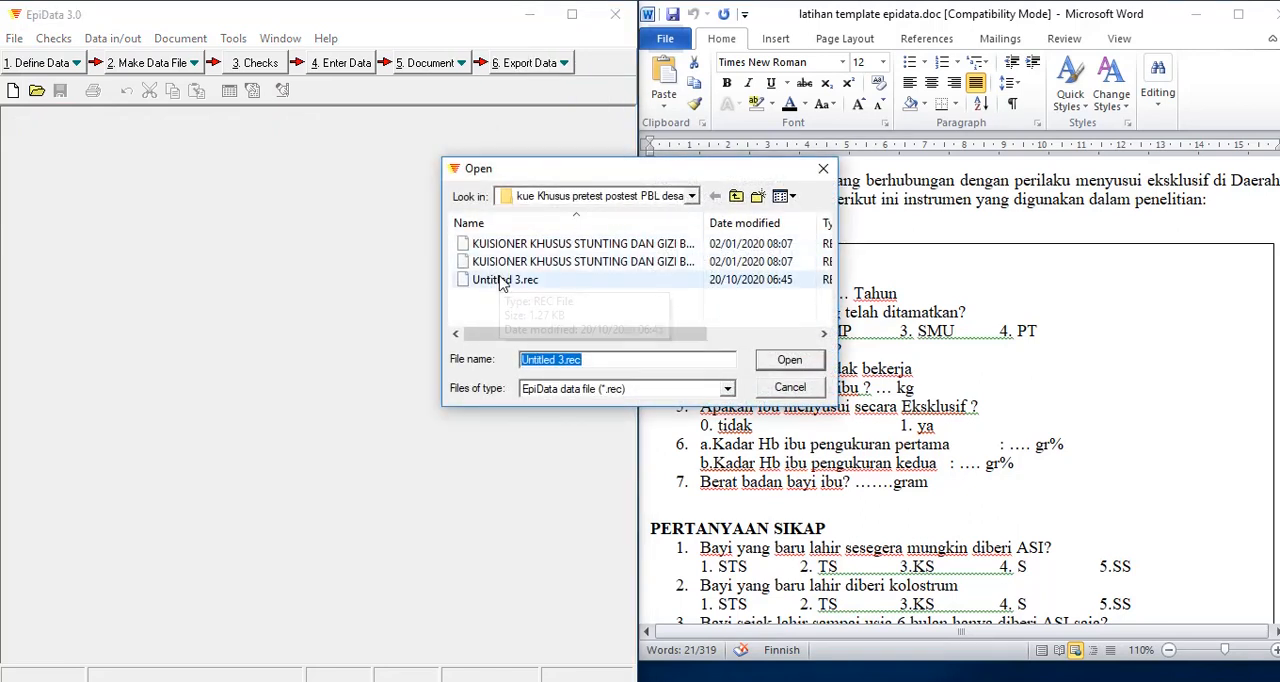
left_click(503, 283)
left_click(766, 360)
left_click_drag(498, 183, 220, 168)
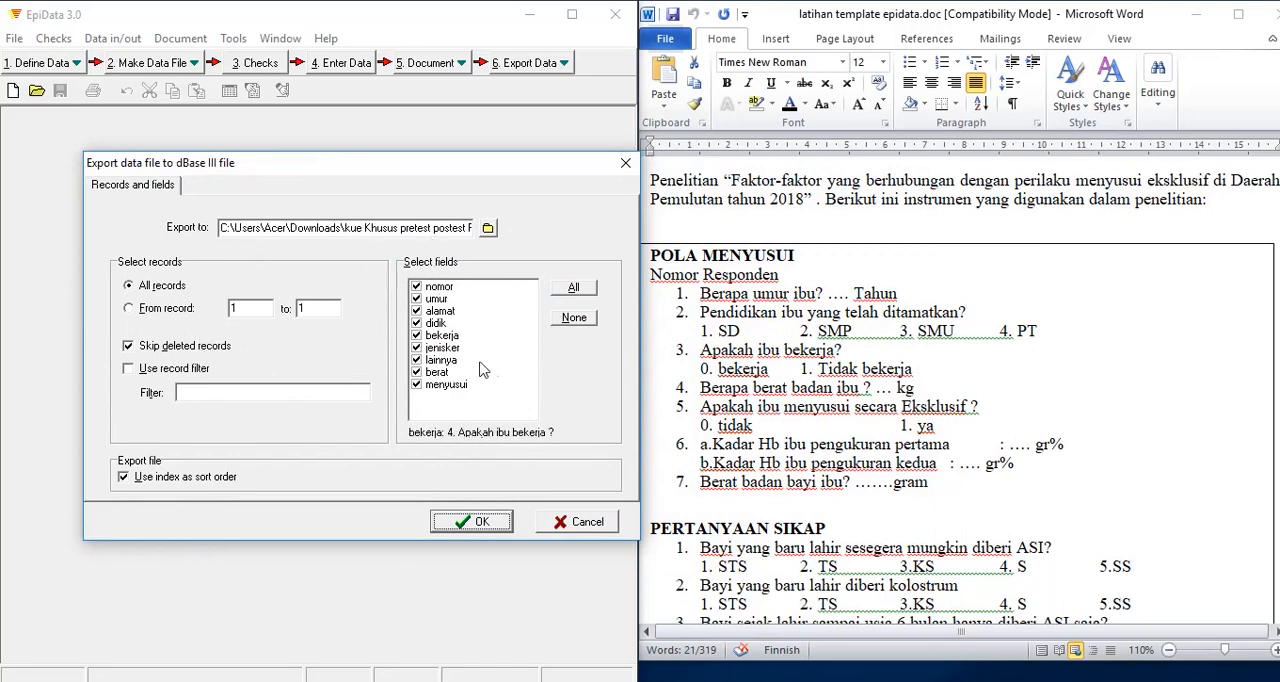
left_click(477, 522)
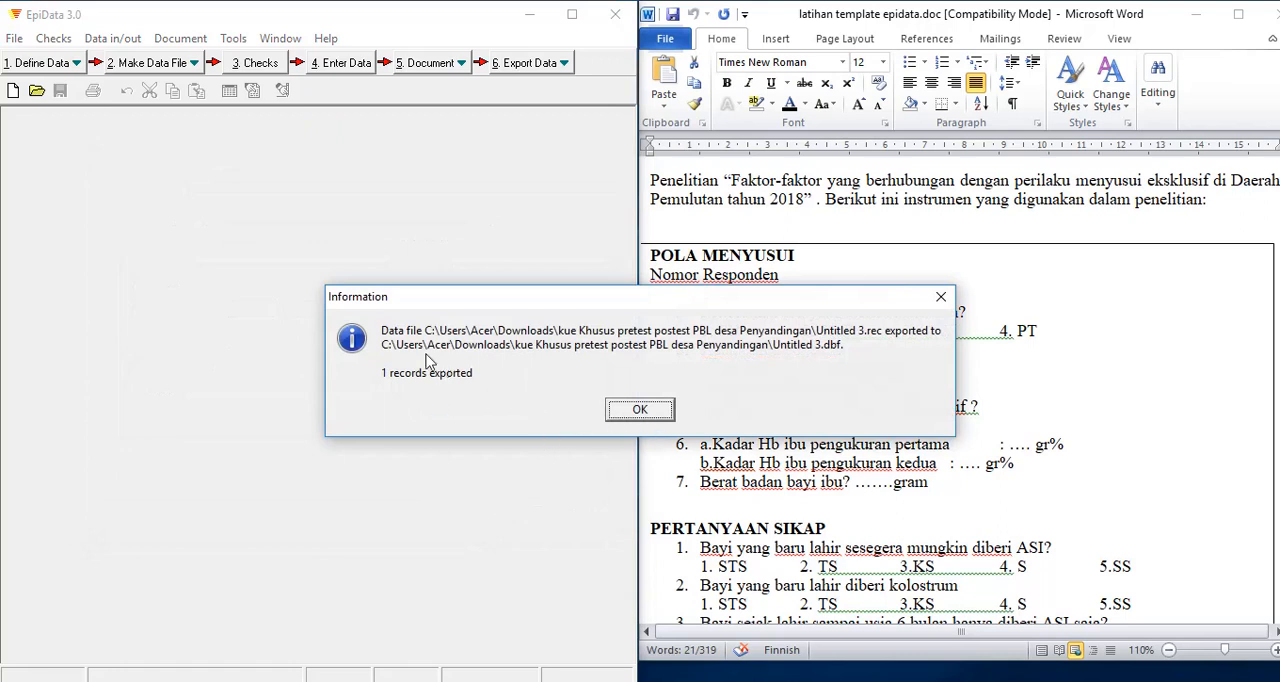
left_click(636, 413)
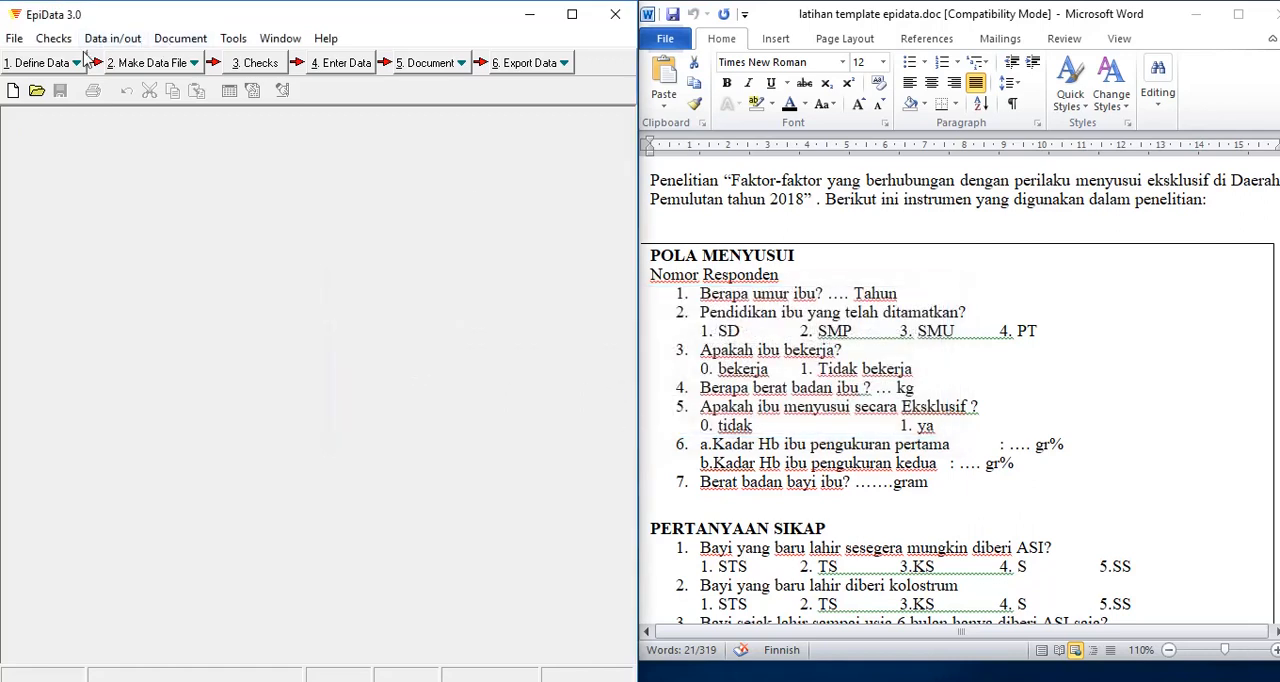